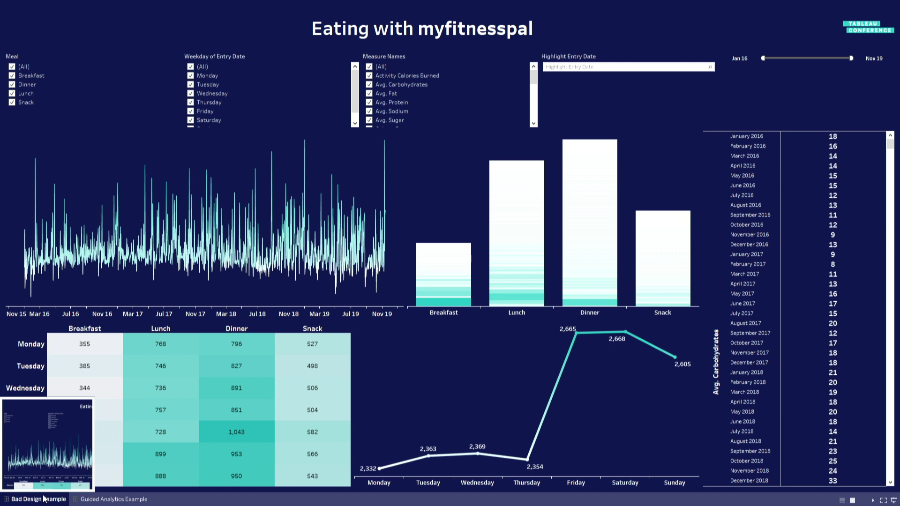
- Exclude Tuesday and Wednesday from the entry-date weekday filter on the Bad Design Example dashboard
mouse_move(309, 154)
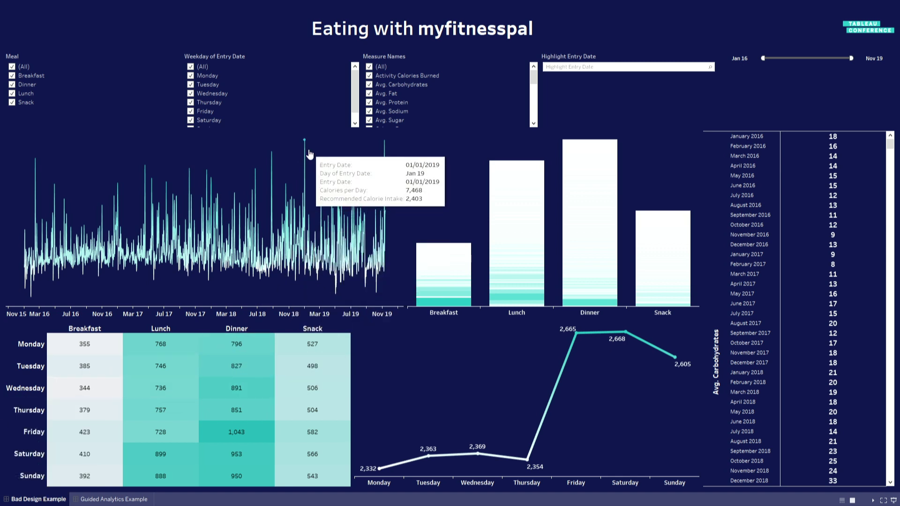
mouse_move(269, 180)
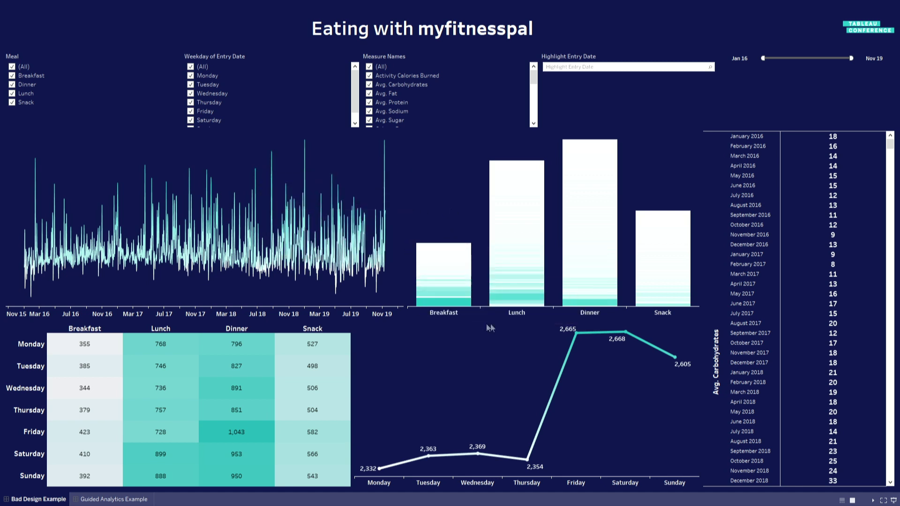
mouse_move(590, 280)
click(192, 85)
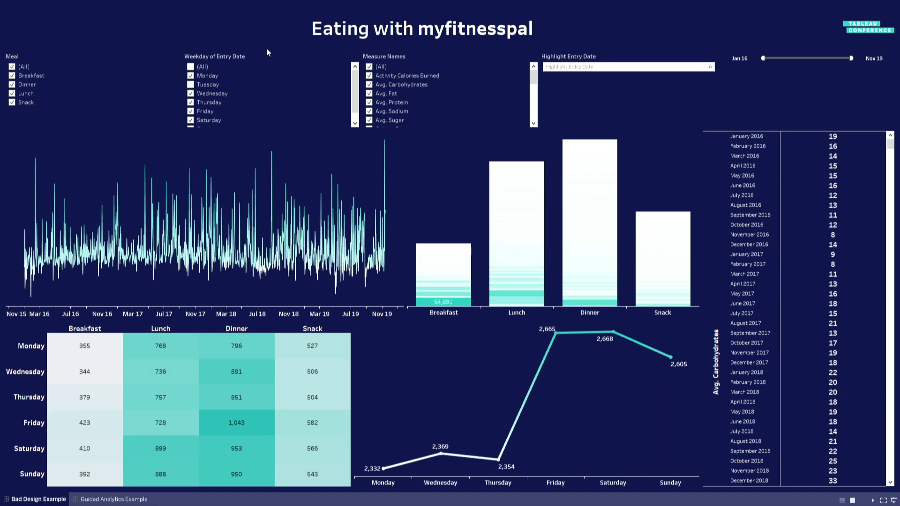
click(190, 93)
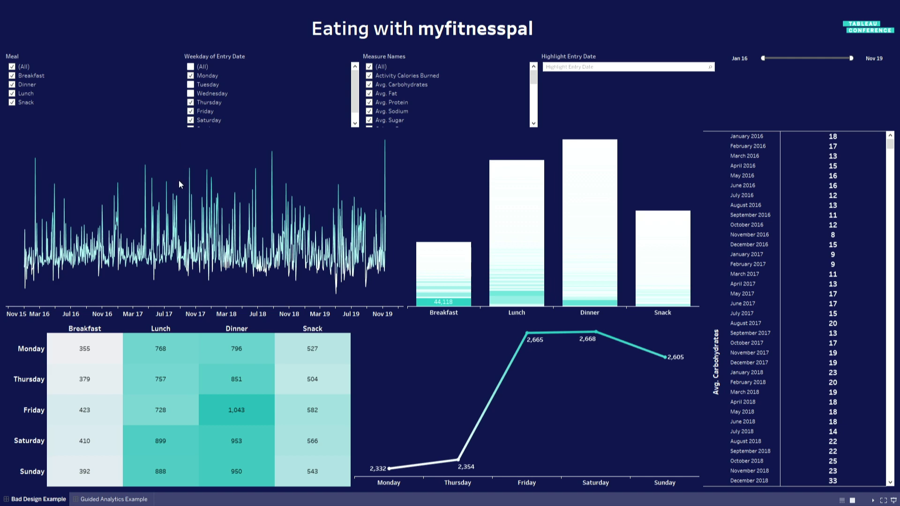
mouse_move(193, 247)
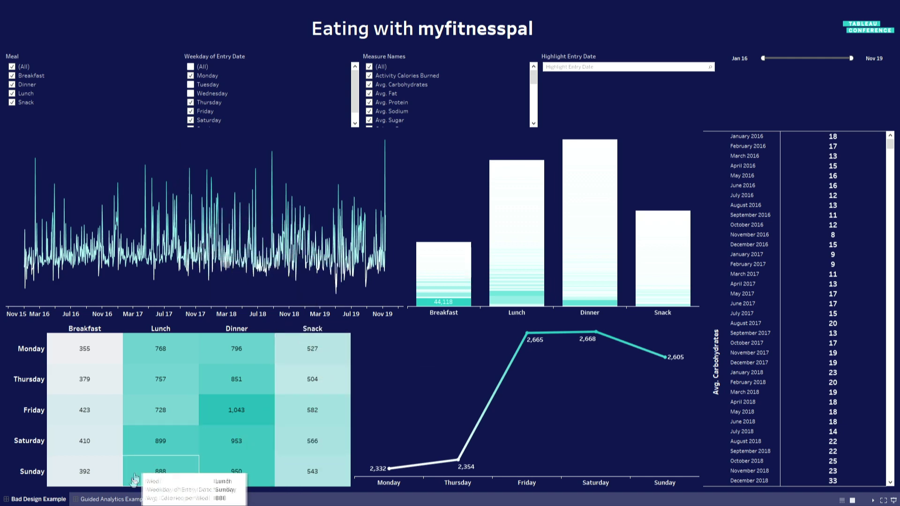
- Open the Guided Analytics Example dashboard and select the 01/01/2019 peak in the daily calorie intake chart
click(127, 500)
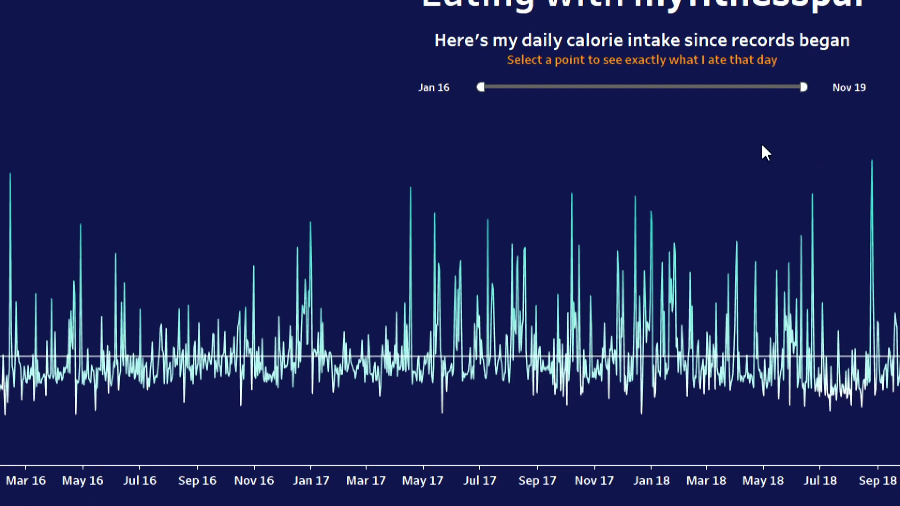
mouse_move(855, 155)
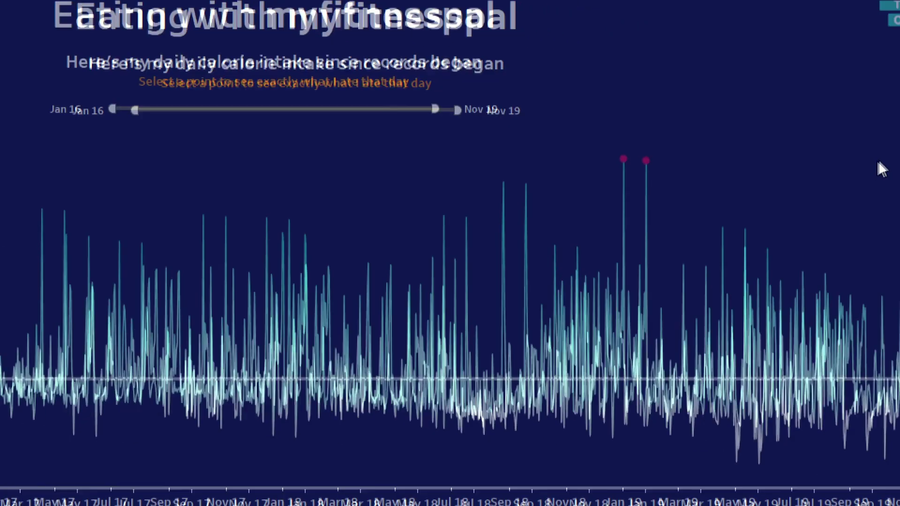
mouse_move(565, 161)
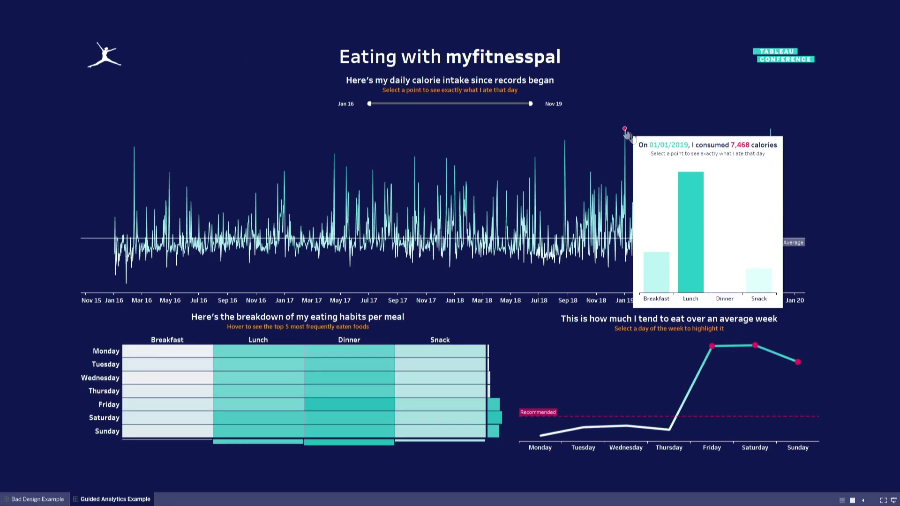
click(626, 129)
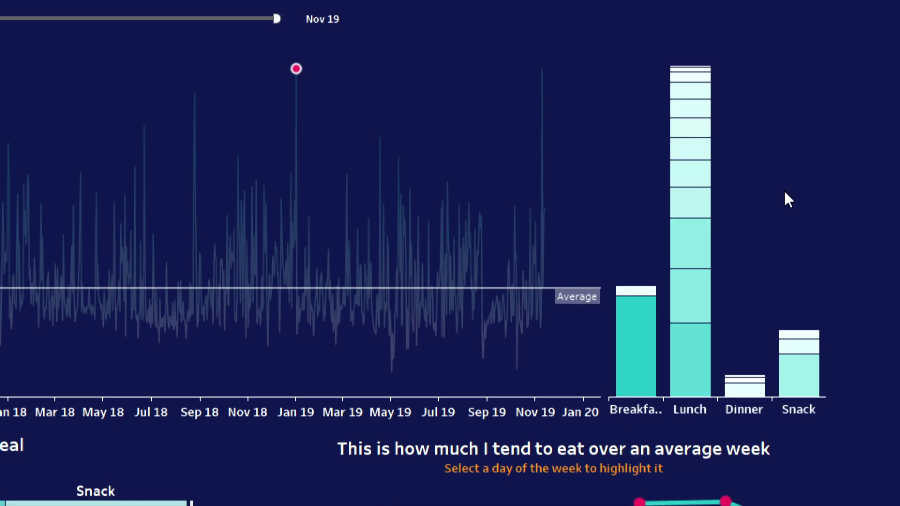
- Examine the foods in the selected day's lunch, dinner and snack bars, and the weekday averages in the weekly intake chart
mouse_move(697, 352)
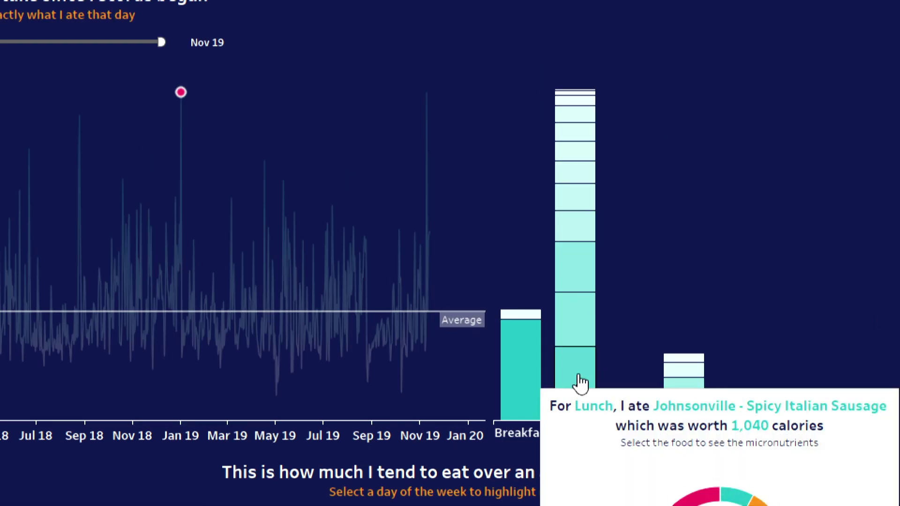
mouse_move(579, 344)
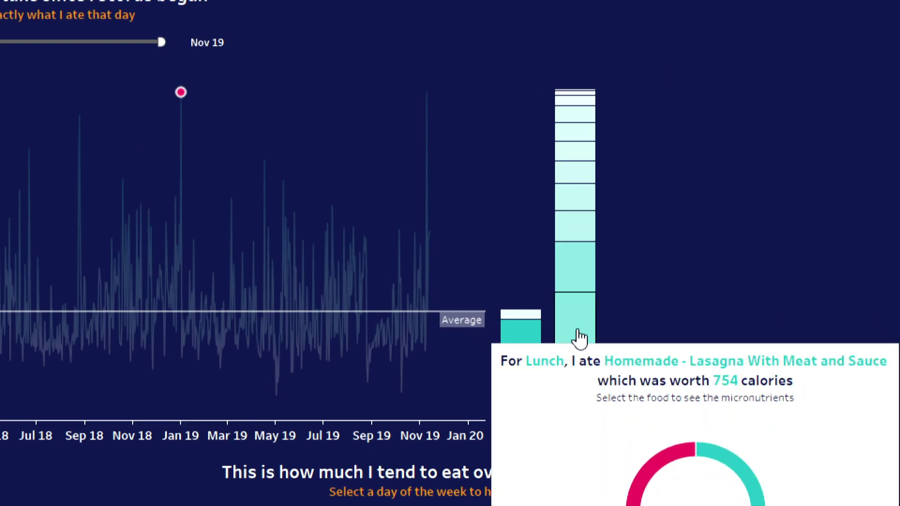
mouse_move(581, 287)
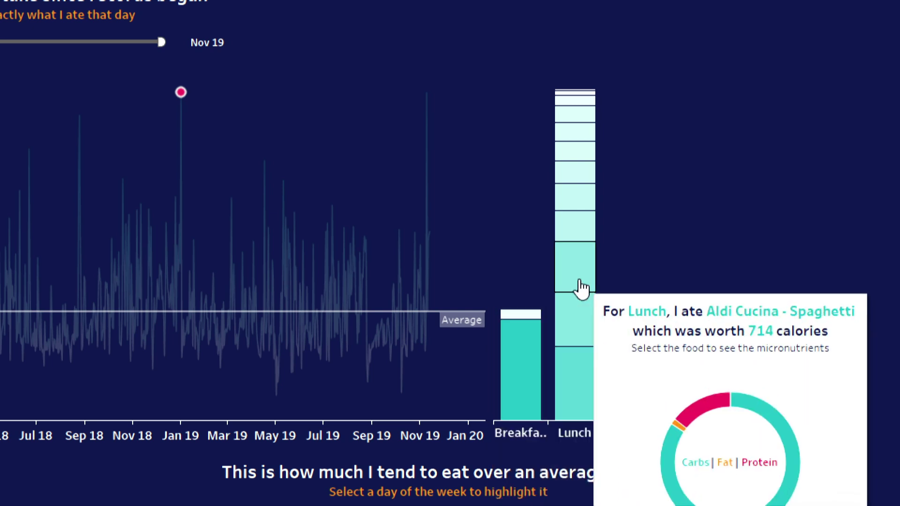
mouse_move(584, 233)
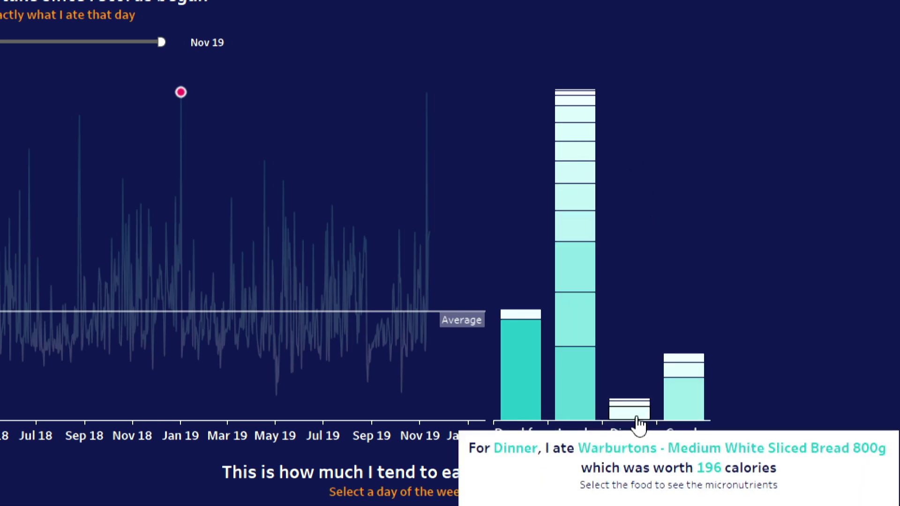
mouse_move(635, 405)
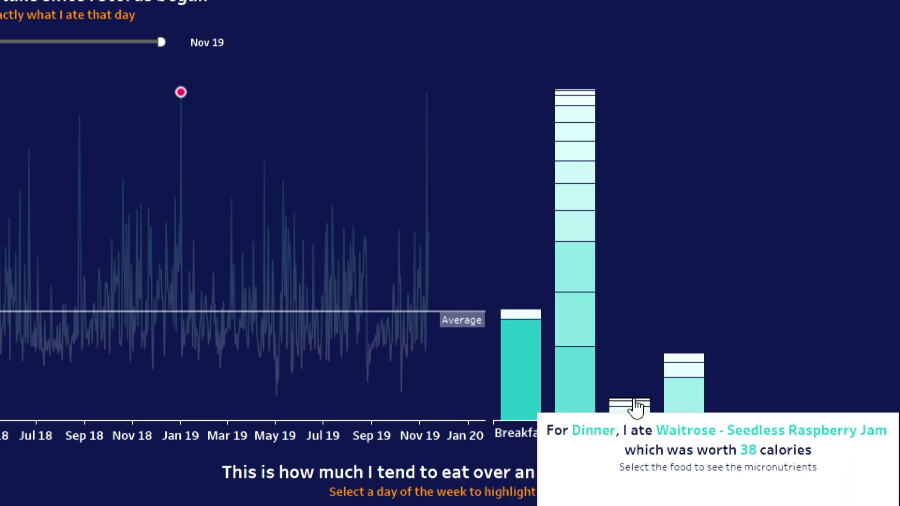
mouse_move(684, 398)
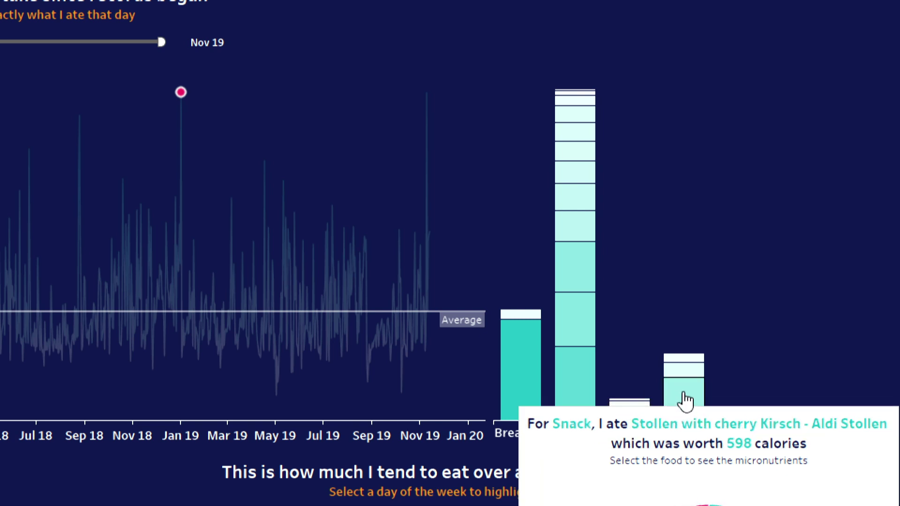
mouse_move(679, 375)
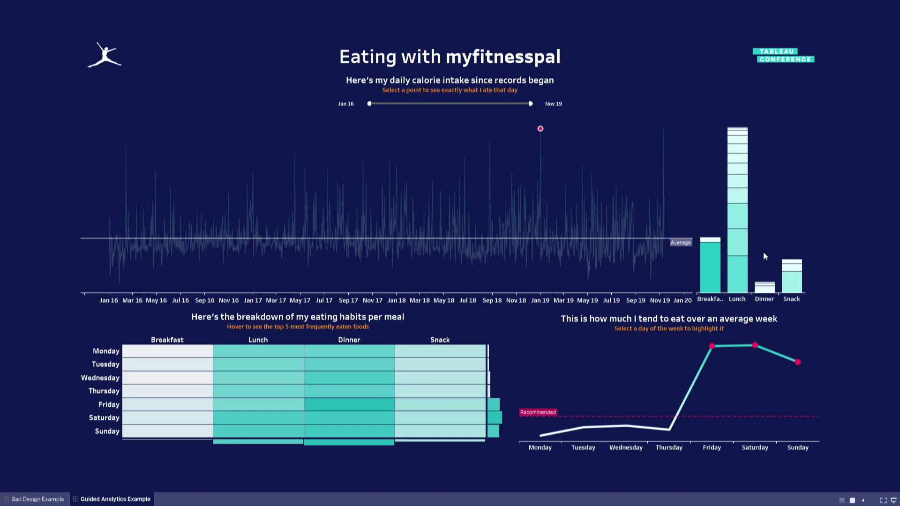
mouse_move(788, 279)
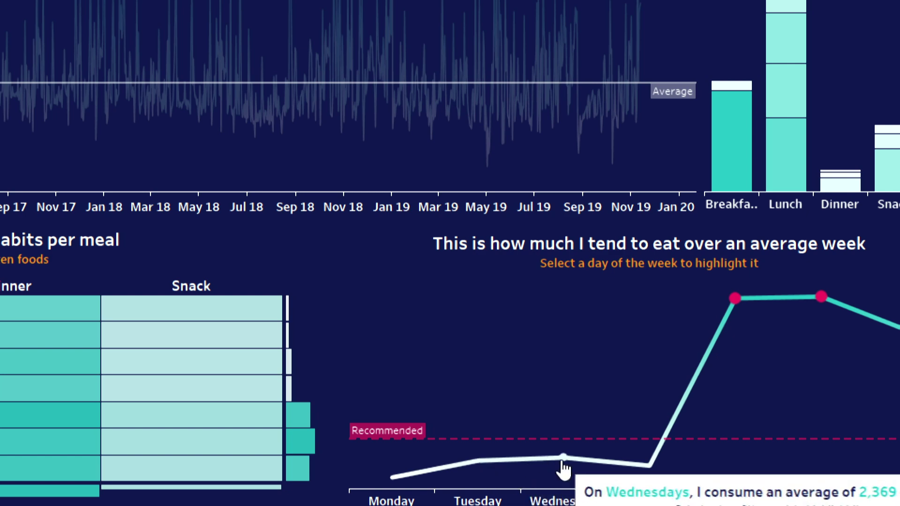
mouse_move(735, 322)
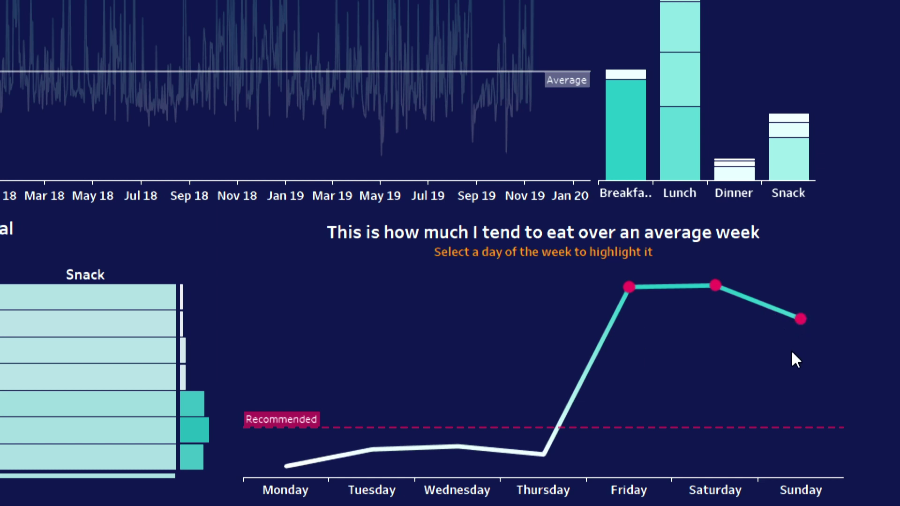
mouse_move(292, 463)
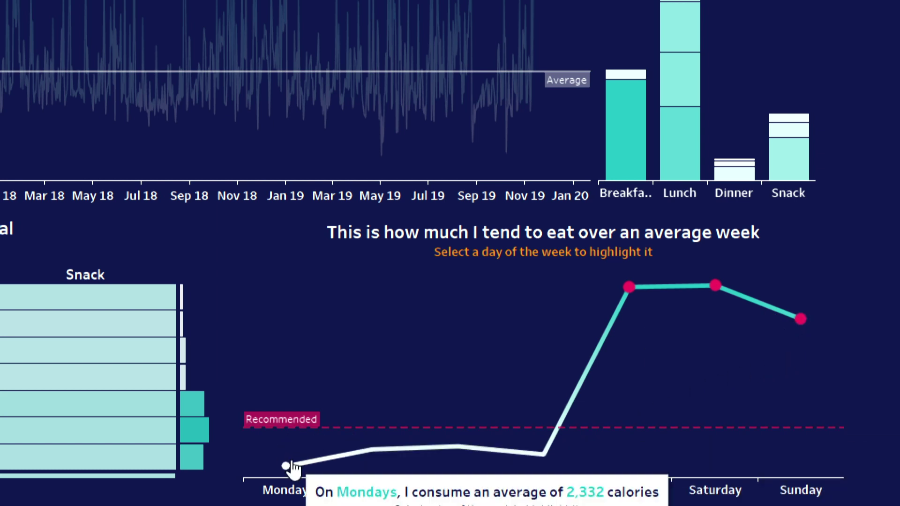
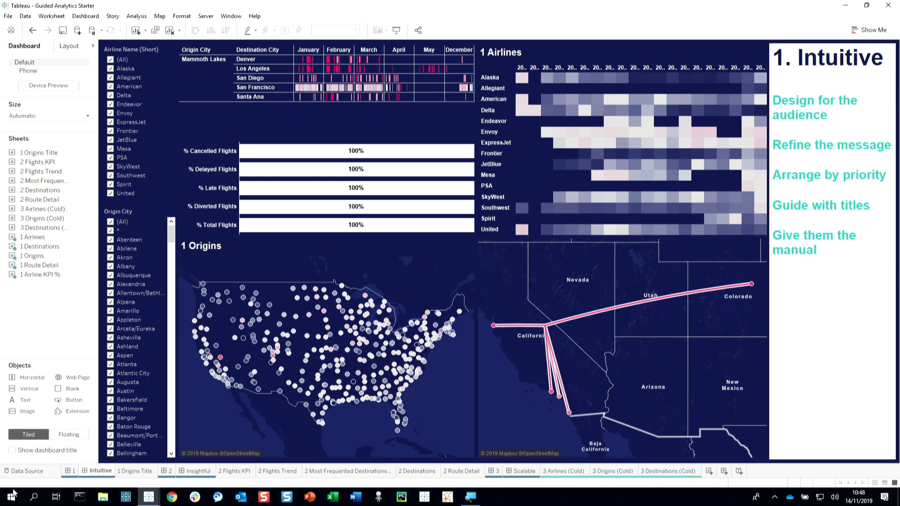
- Show the title on the Intuitive dashboard and change its text to "Flight Cancellations"
click(39, 453)
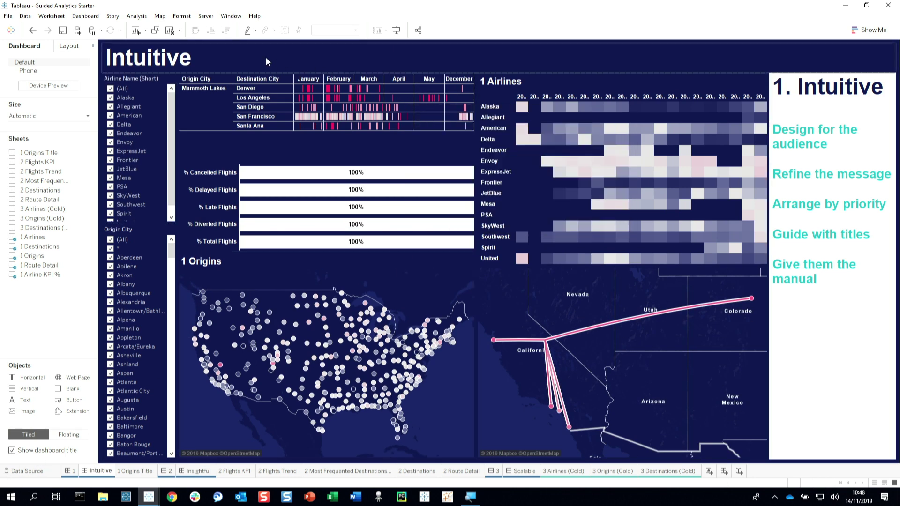
double_click(281, 63)
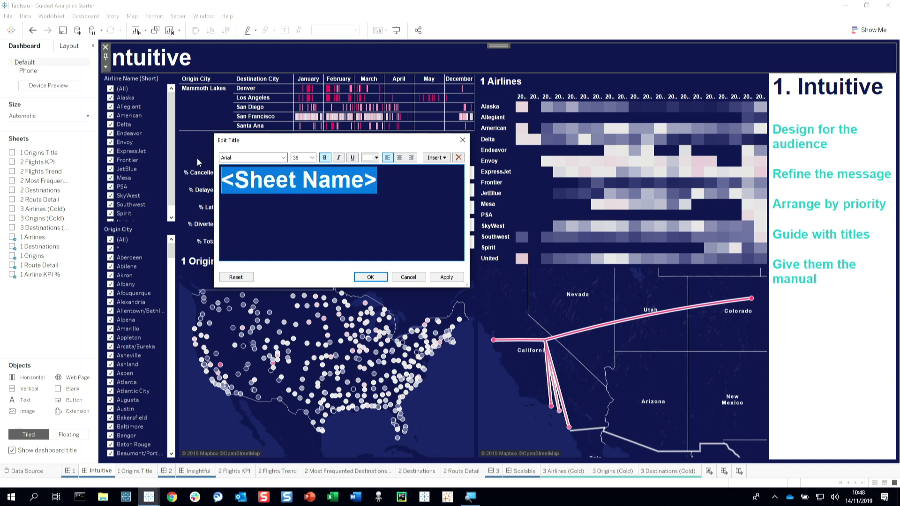
text(Flight )
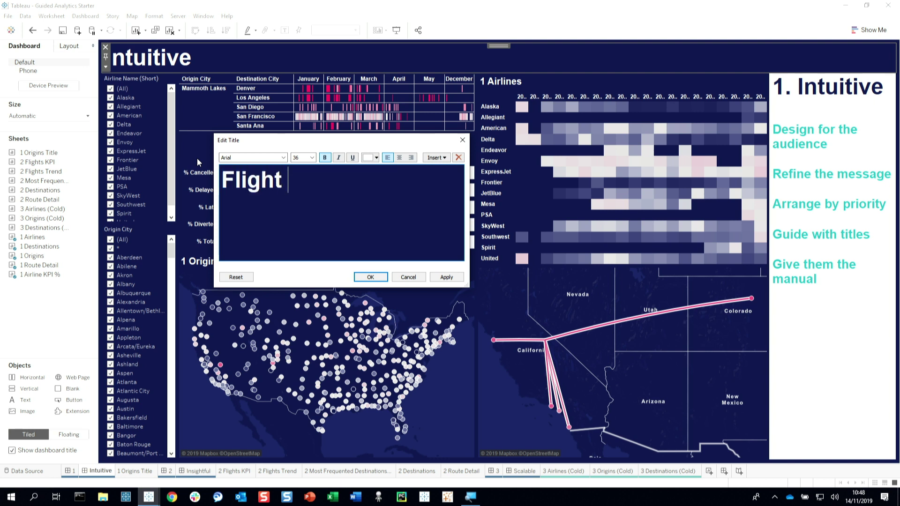
text(Cancellatio)
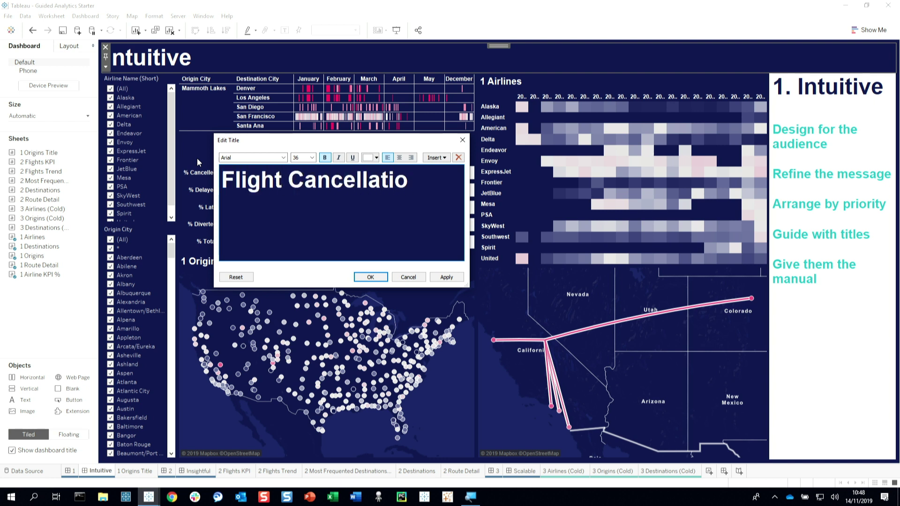
text(ns)
click(371, 277)
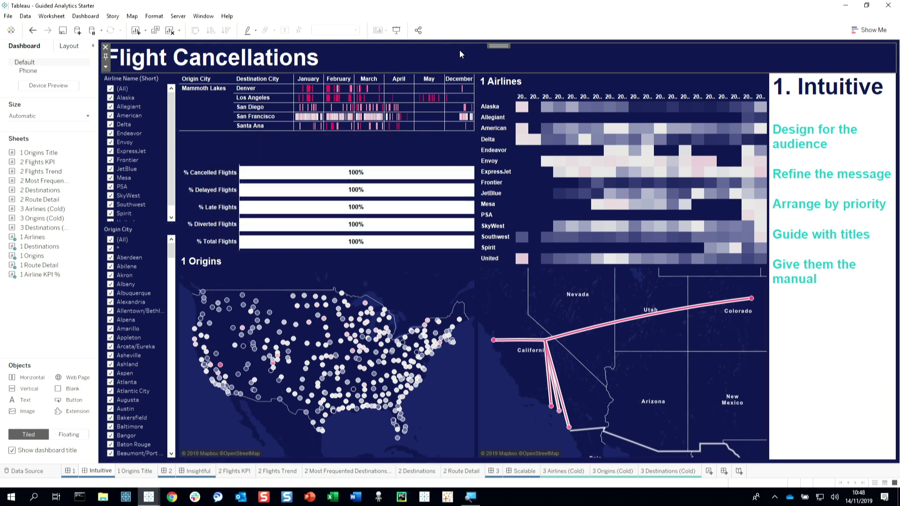
- Centre-align the dashboard title text
double_click(459, 55)
click(399, 158)
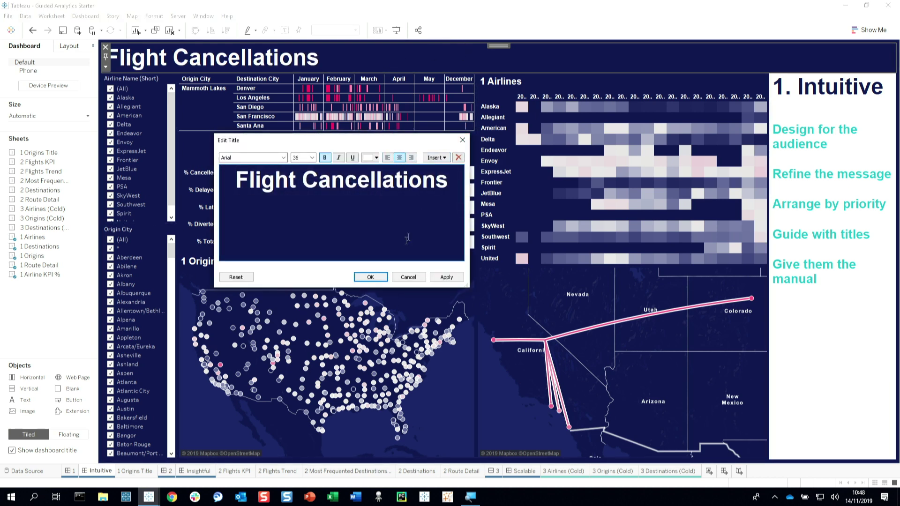
click(371, 277)
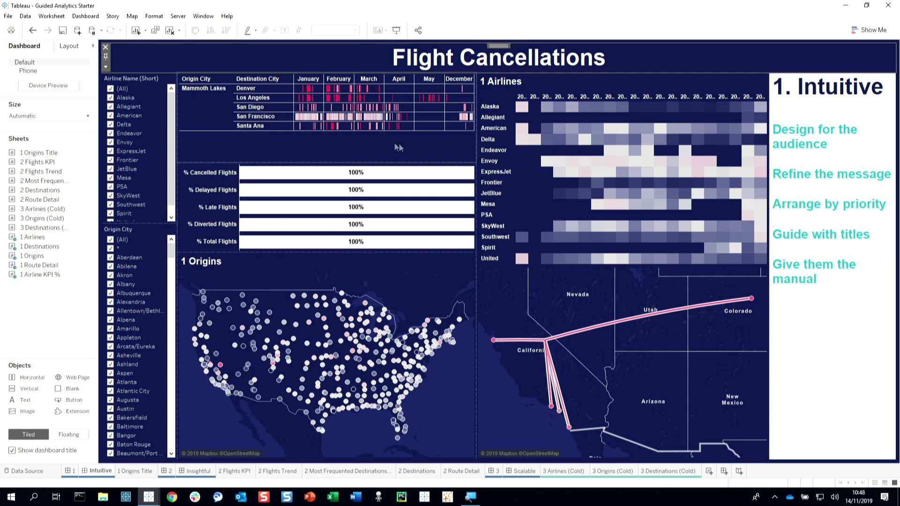
- Remove the monthly route table by origin and destination city from the dashboard, unhiding its worksheet instead of deleting it
click(295, 148)
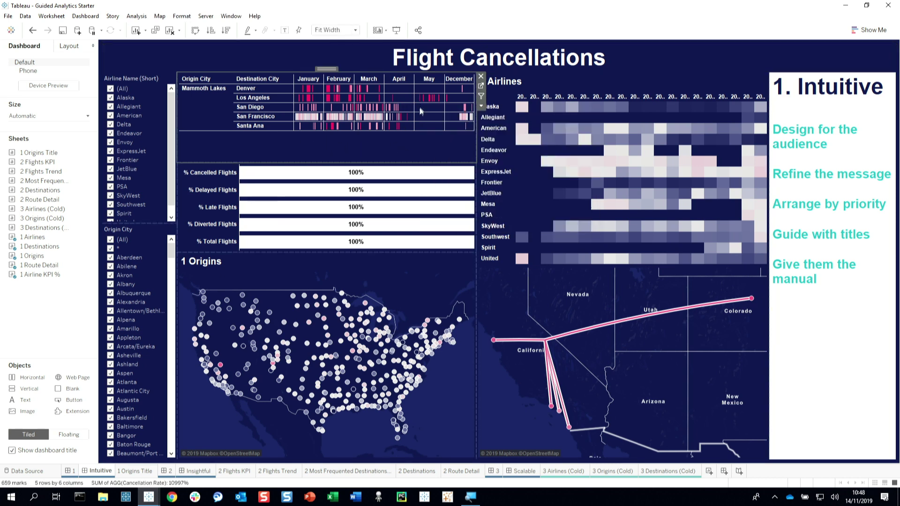
click(480, 76)
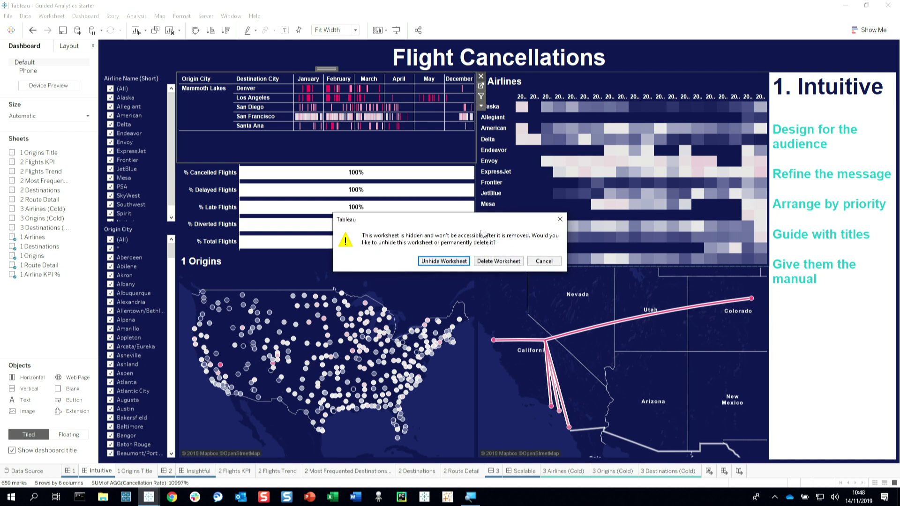
click(464, 261)
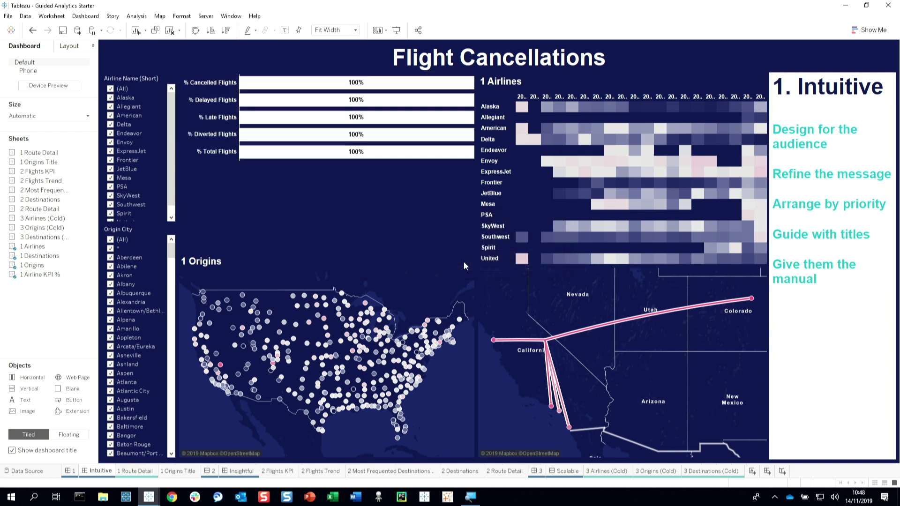
- Remove the flight percentage KPI bars from the dashboard and unhide their worksheet
click(303, 91)
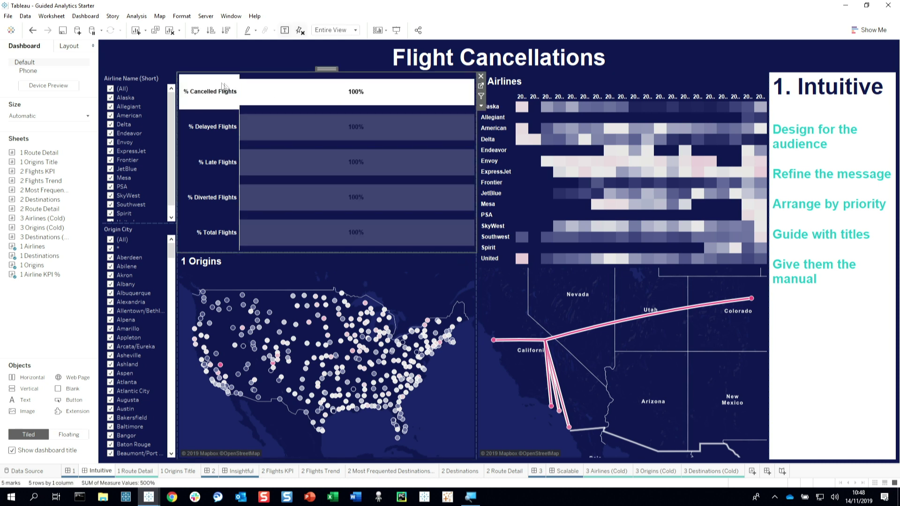
click(482, 78)
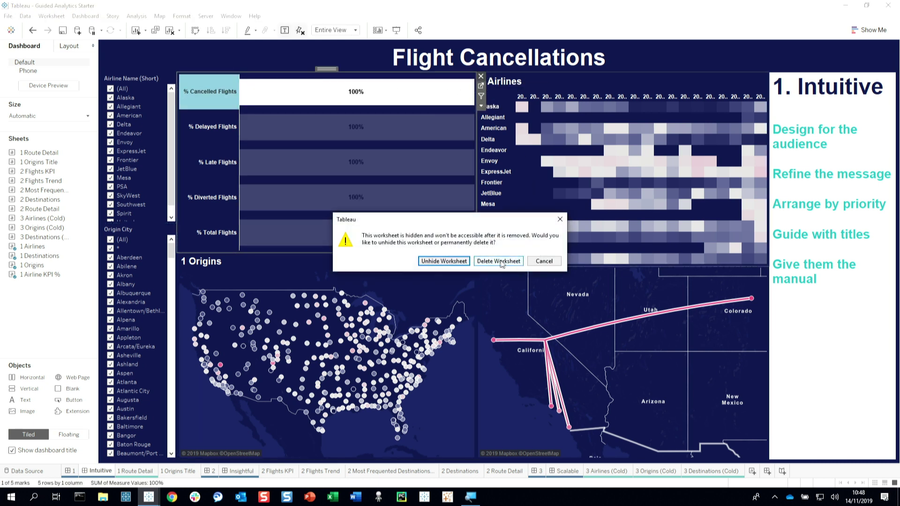
click(467, 261)
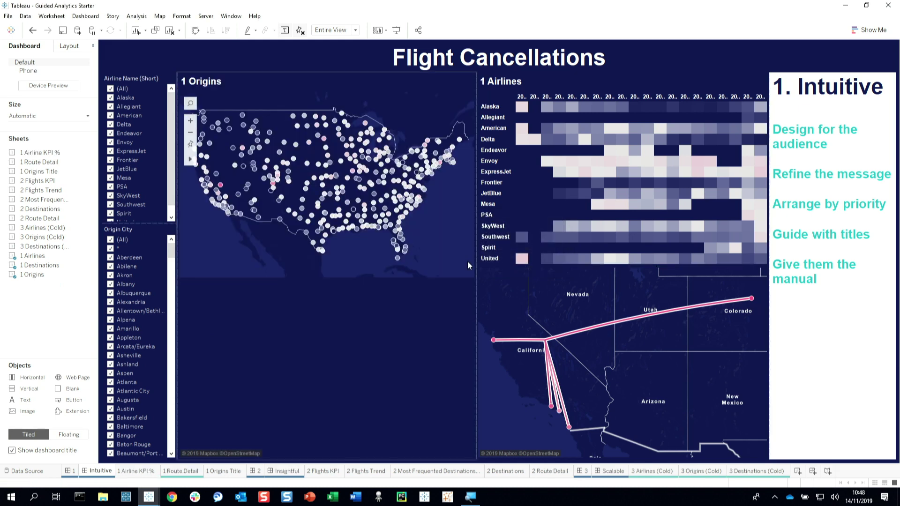
- Remove the destinations route map, unhiding its worksheet, and the column of airline name and origin city filters from the dashboard
click(656, 287)
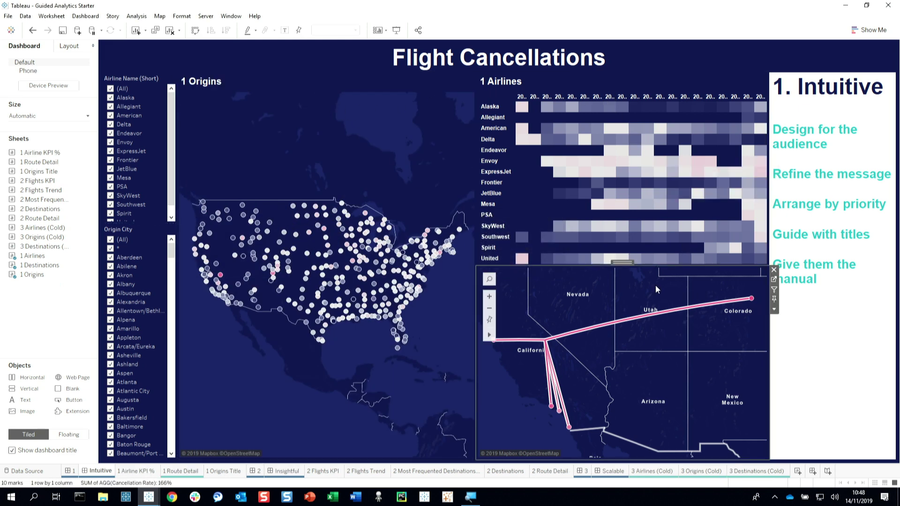
mouse_move(731, 304)
click(774, 271)
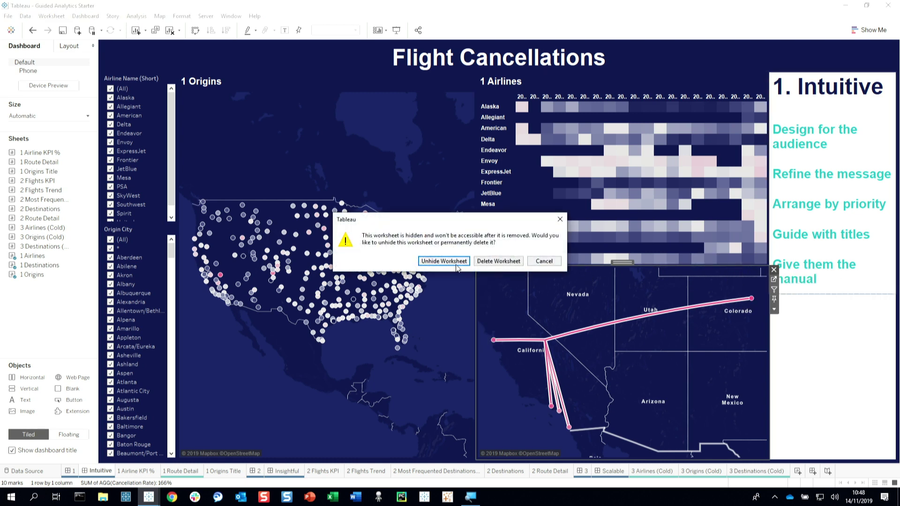
click(464, 269)
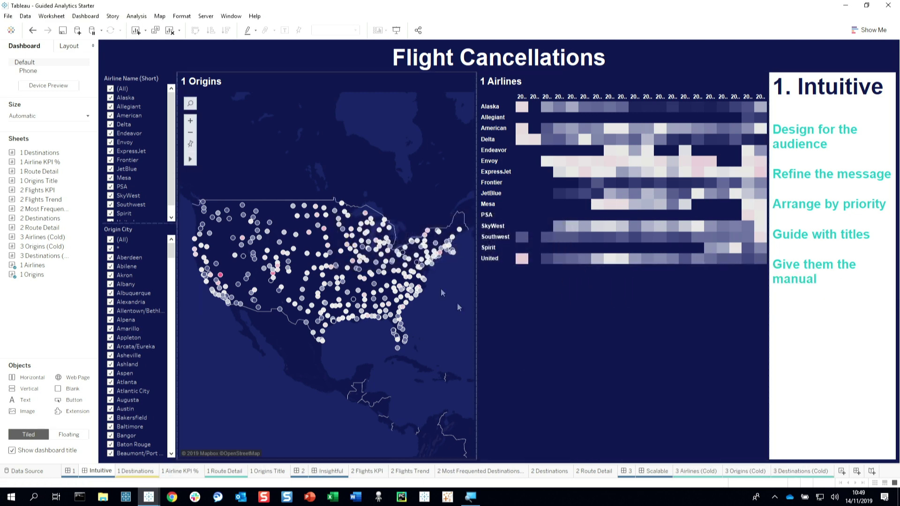
click(172, 88)
click(182, 77)
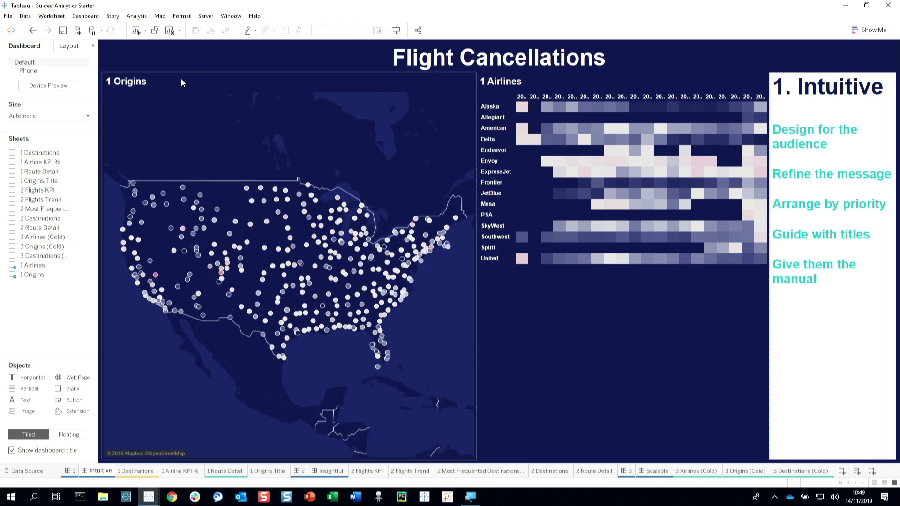
- Rearrange the dashboard so the airlines heatmap and the origins map sit side by side, with the heatmap first
click(558, 319)
click(614, 83)
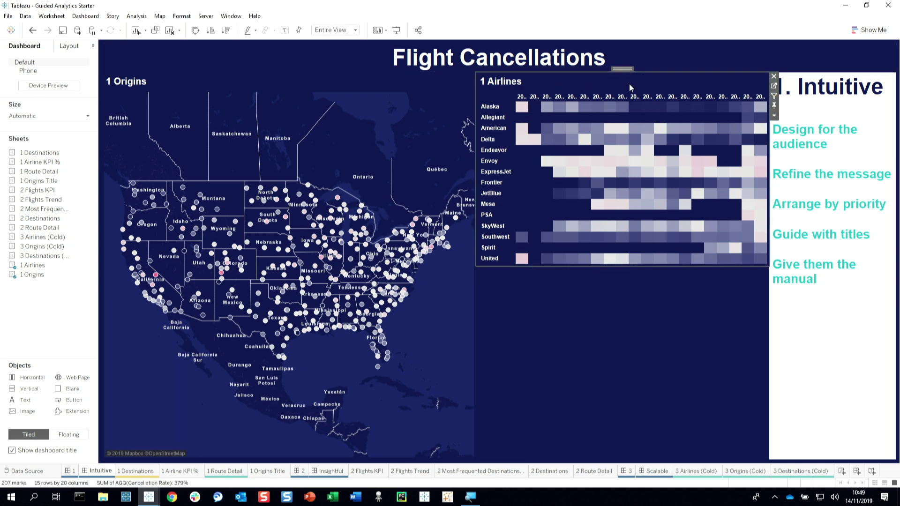
drag(624, 69, 327, 146)
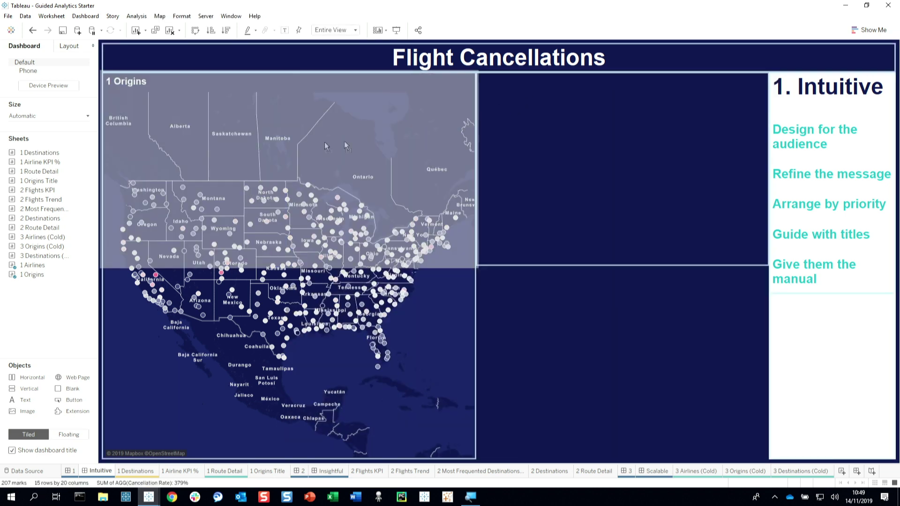
drag(272, 156, 265, 159)
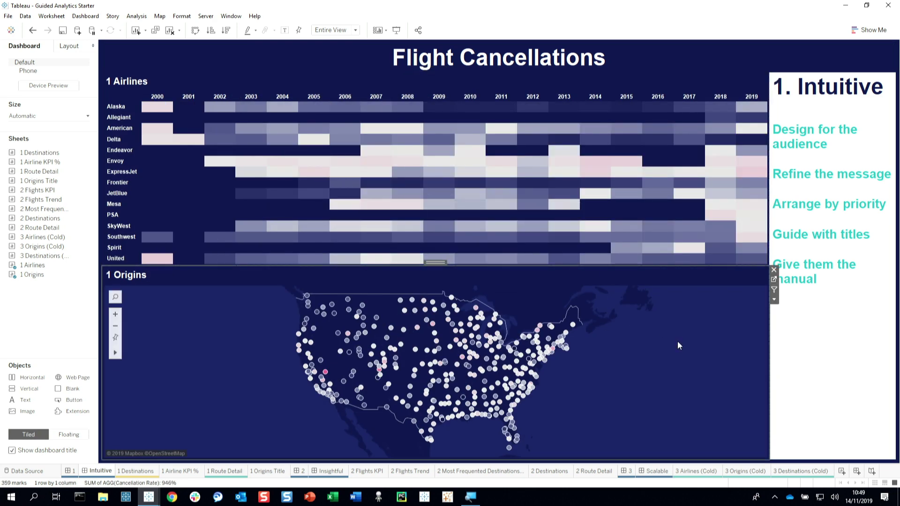
drag(429, 260, 588, 199)
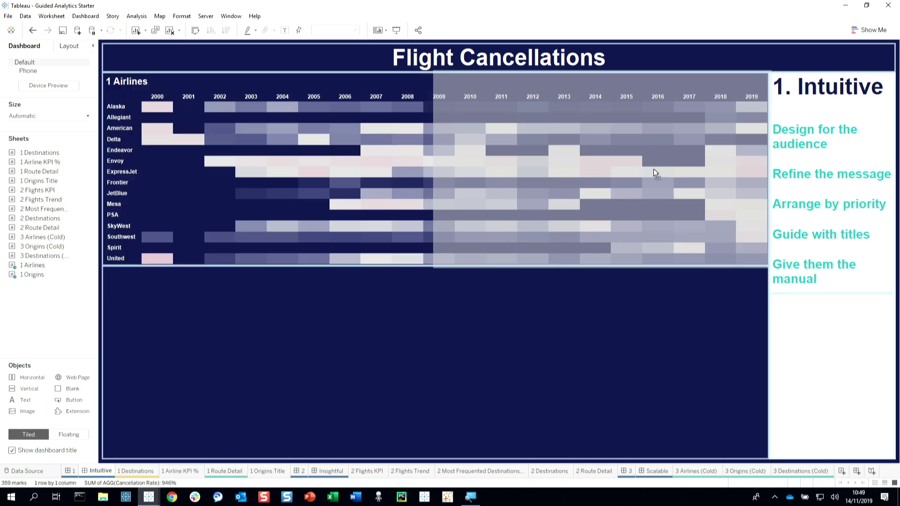
drag(654, 169, 655, 170)
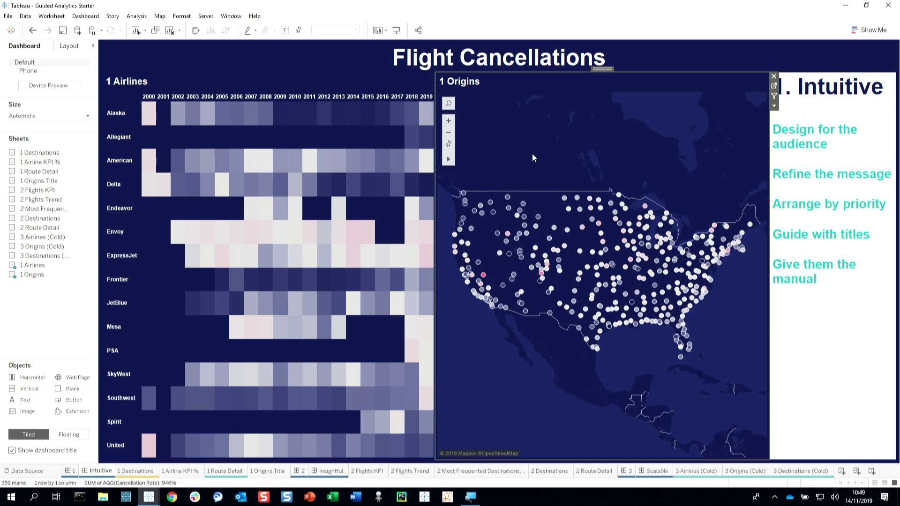
- Replace the sheet name in the airlines heatmap title with "Yearly Cancellation Rate by Airline"
mouse_move(324, 128)
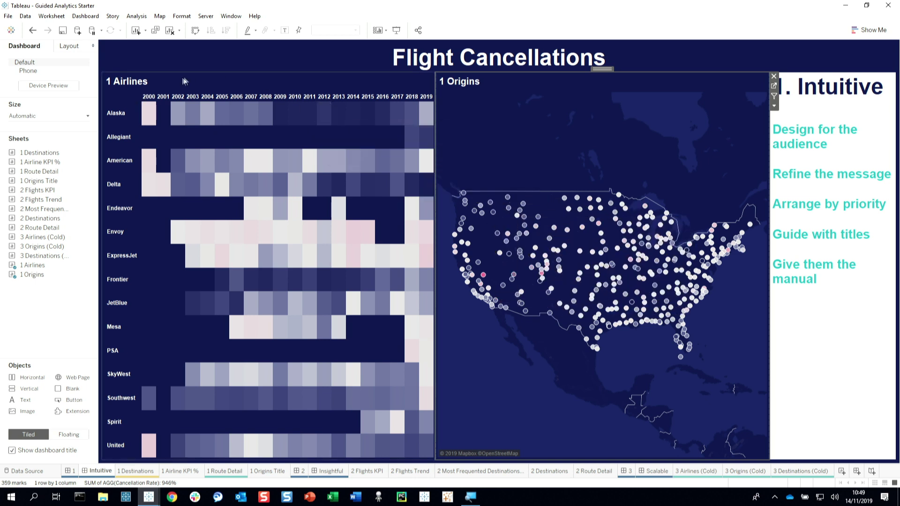
double_click(150, 81)
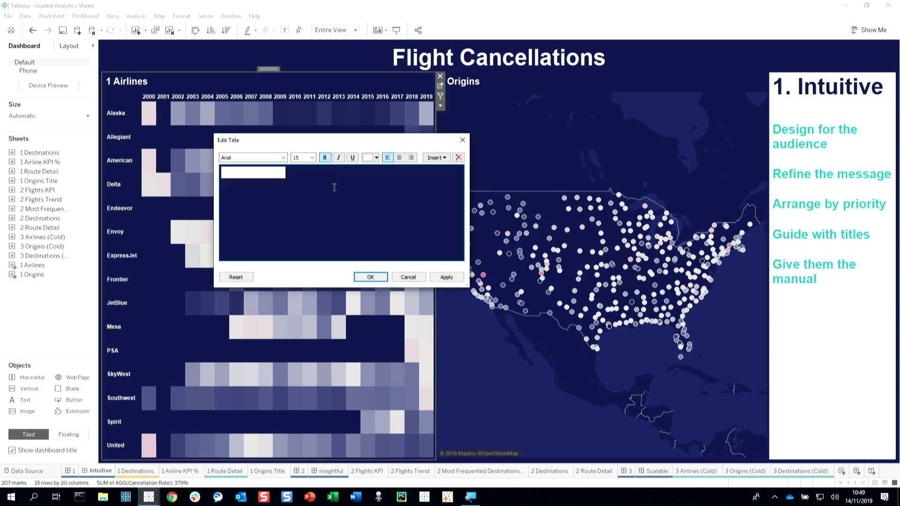
drag(344, 138, 406, 142)
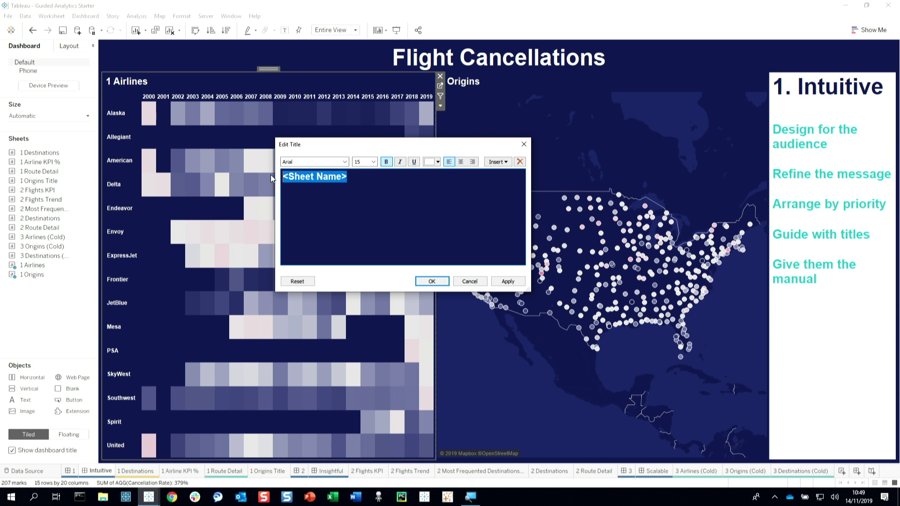
text(Yearly)
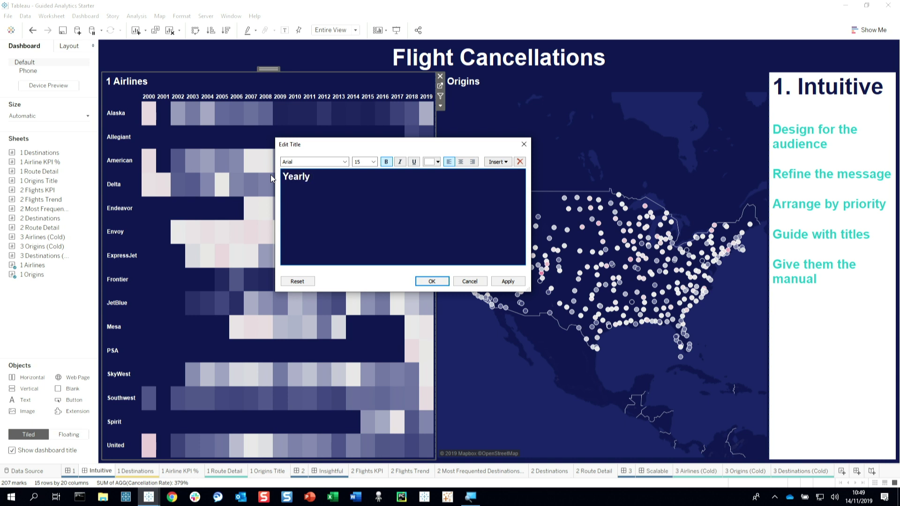
text( Cancellation Rate)
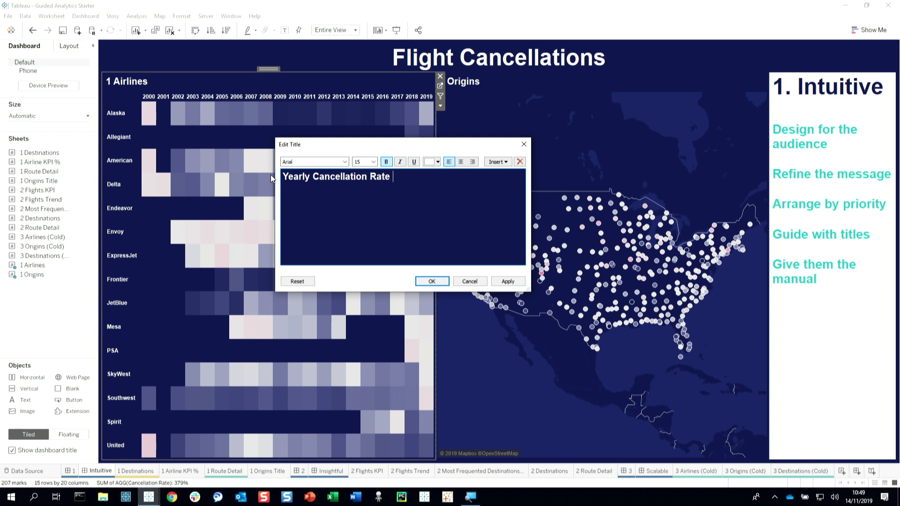
text( by Airli)
text(ne)
- Add a second line to the heatmap title reading "Select a year and or airline to filter"
text(S)
text(e)
text(lect )
text(a y)
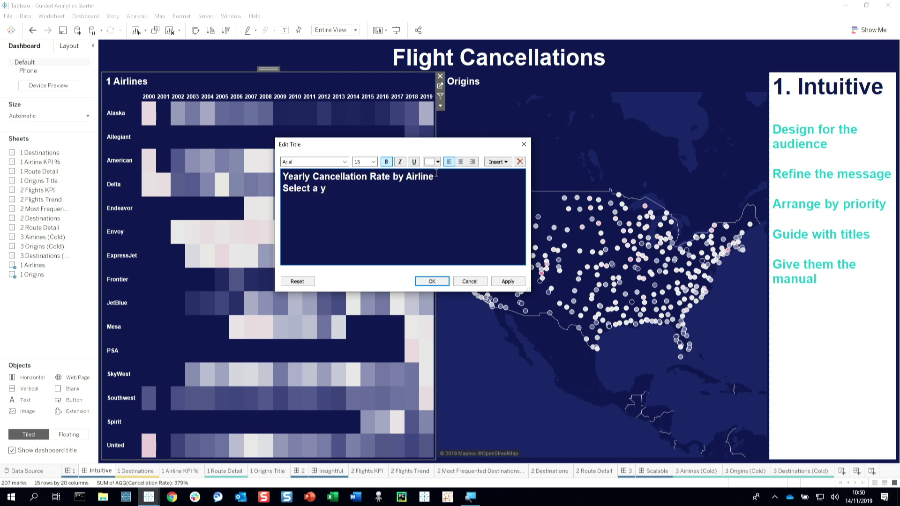
text(ear and or airline to f)
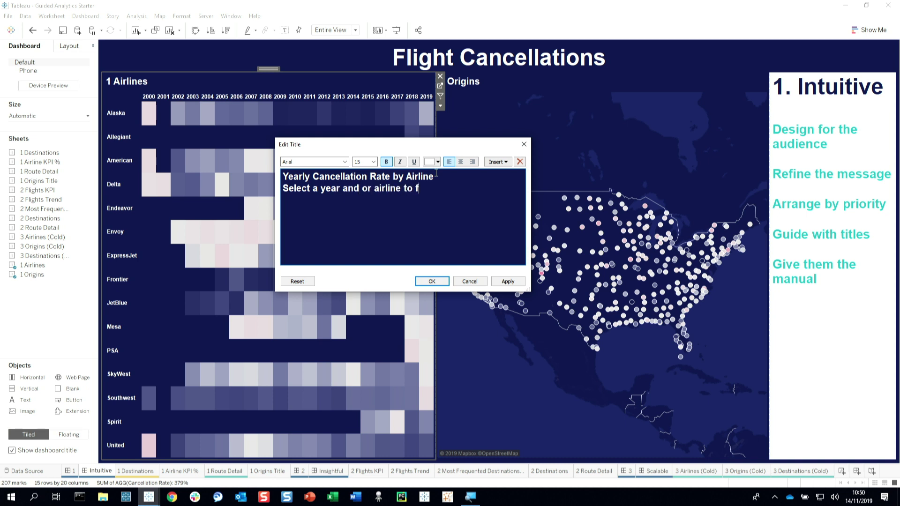
text(ilter)
- Set the heatmap title's first line to size 20 and its instruction line to size 12 in teal
drag(434, 176, 282, 176)
click(373, 162)
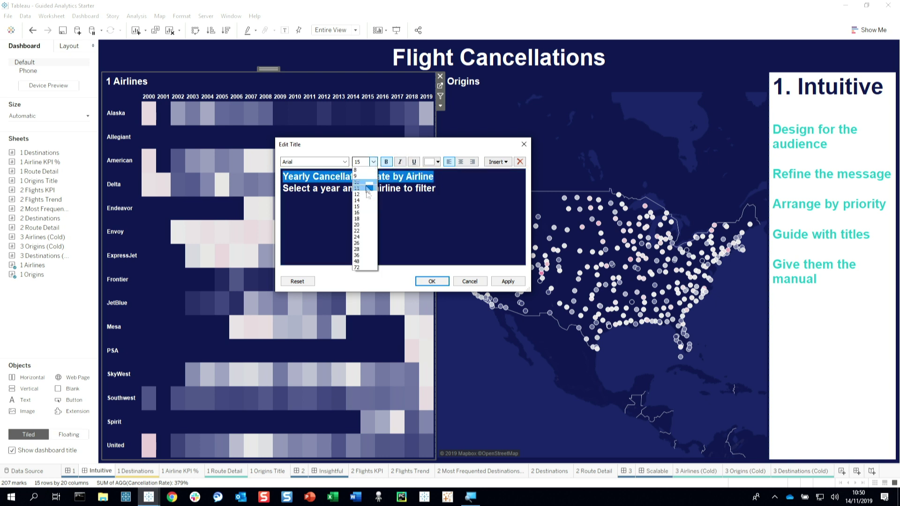
click(356, 225)
click(296, 199)
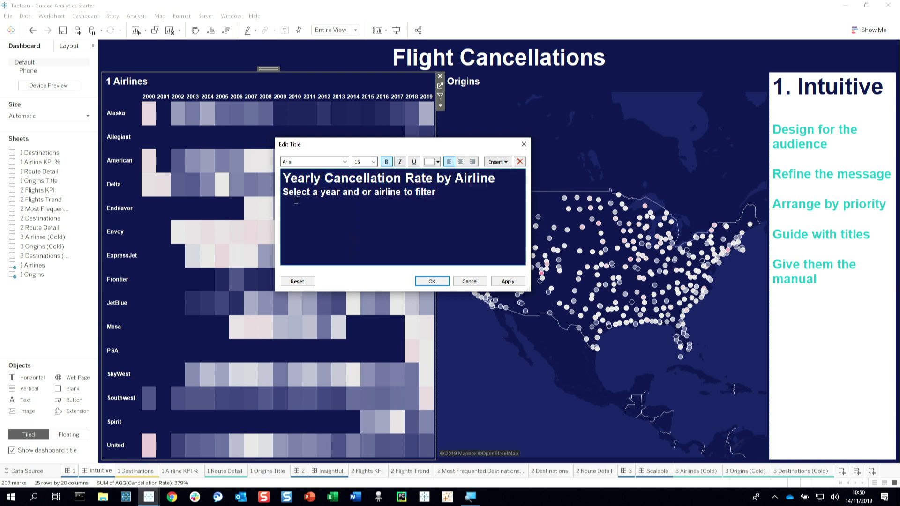
triple_click(296, 199)
click(373, 162)
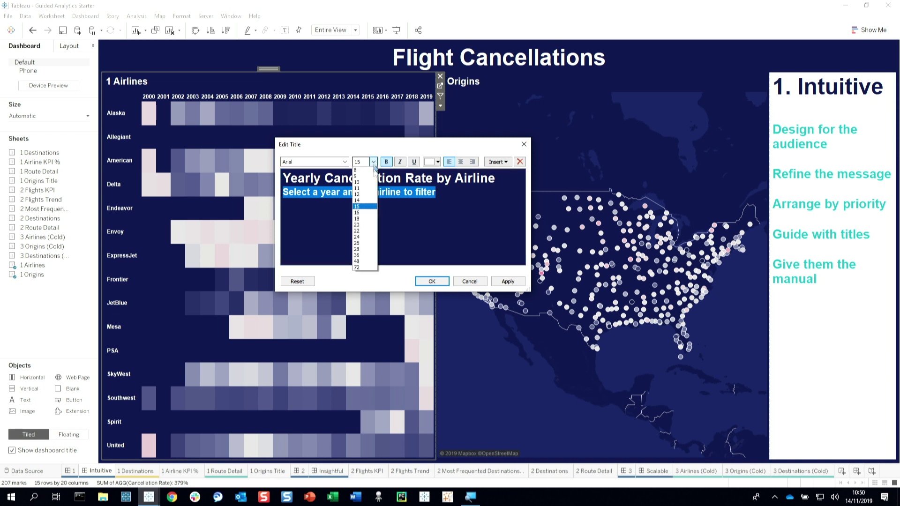
click(373, 194)
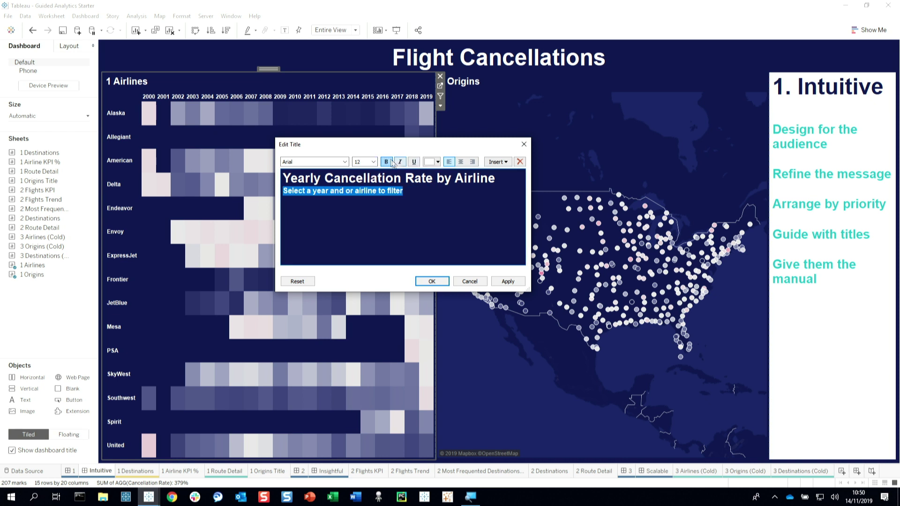
click(437, 162)
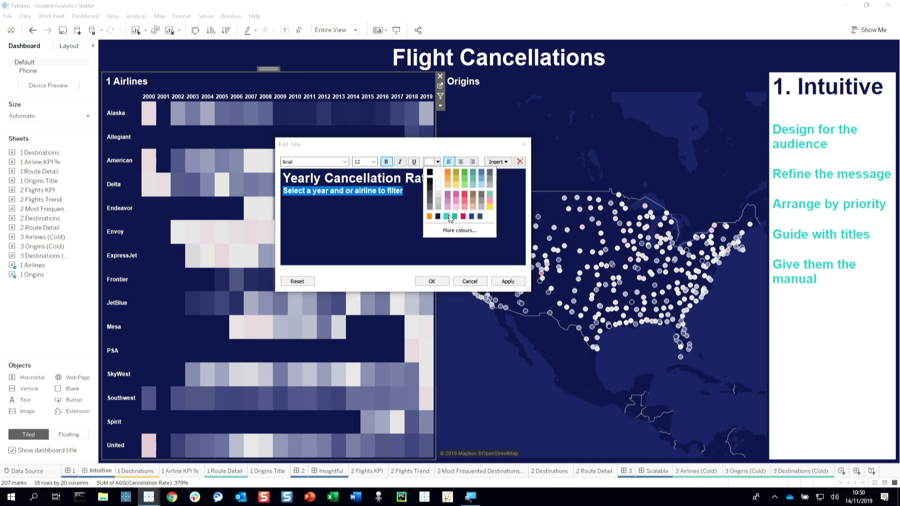
click(447, 217)
- Centre-align both lines of the heatmap title and apply the edited title
key(ctrl+a)
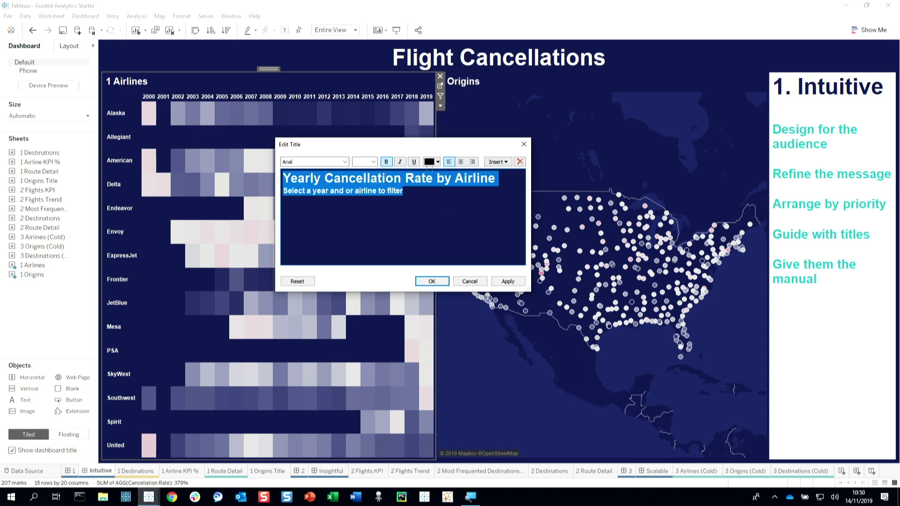
click(460, 161)
click(462, 222)
click(428, 278)
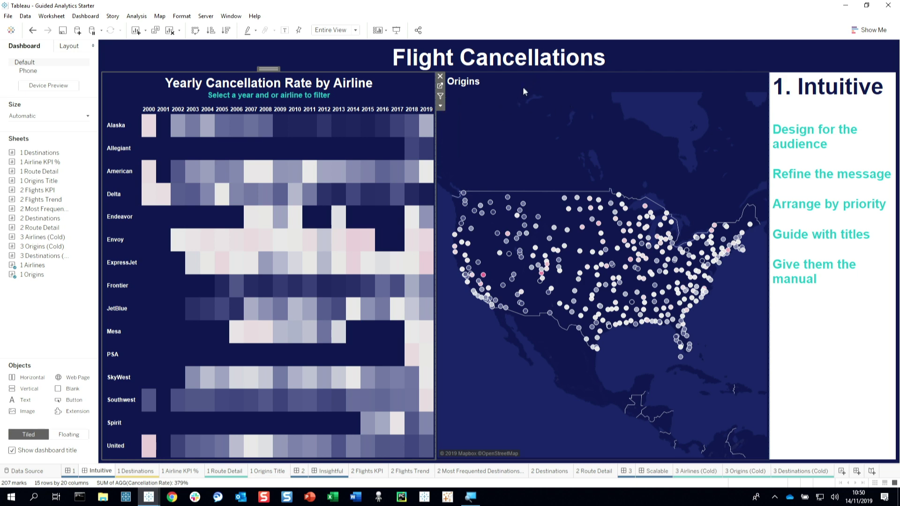
- Insert the Origin Airport Code and AGG(Label Airline) fields on a second line of the origins map title
double_click(488, 82)
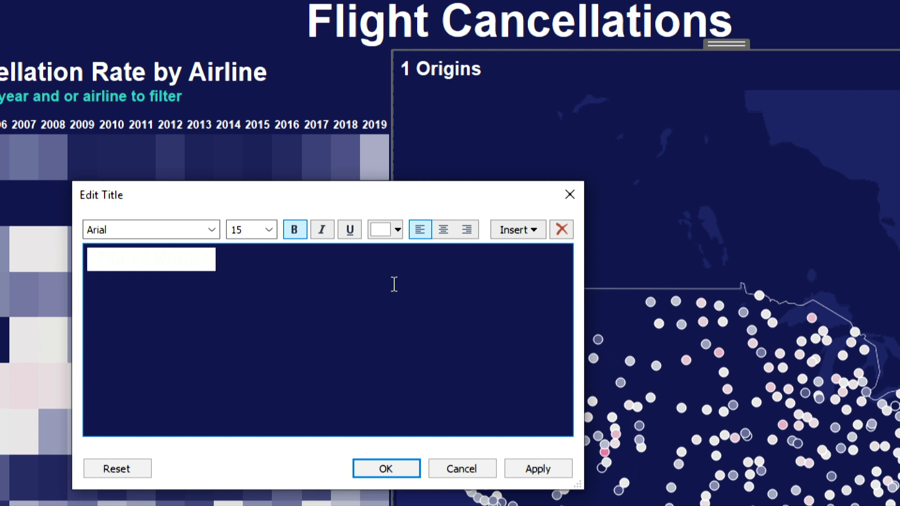
click(524, 231)
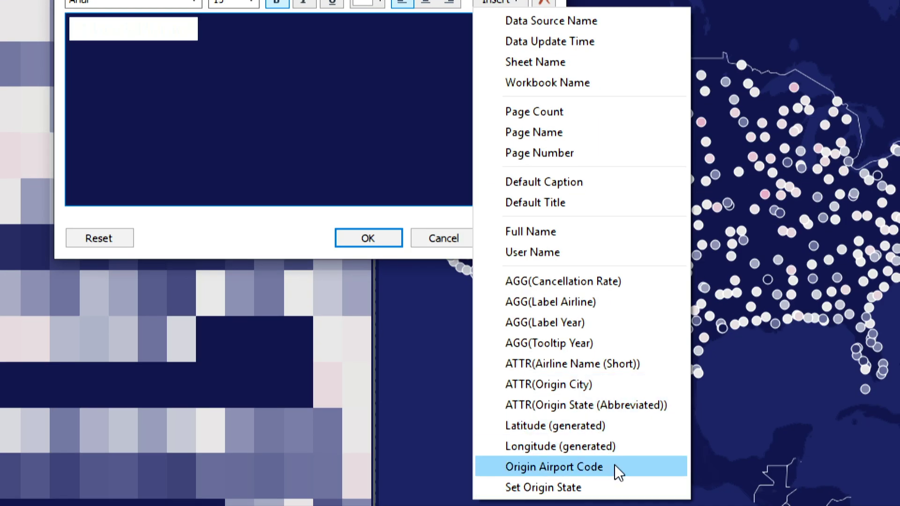
click(615, 465)
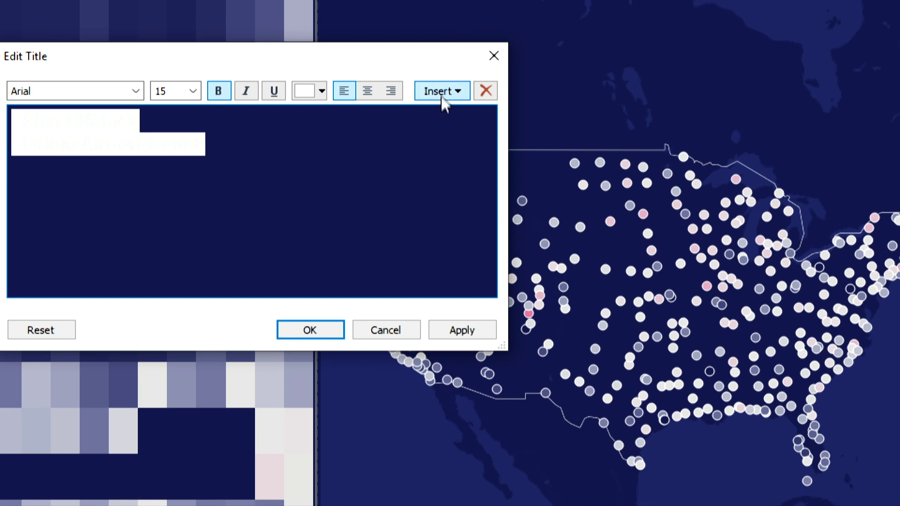
click(501, 2)
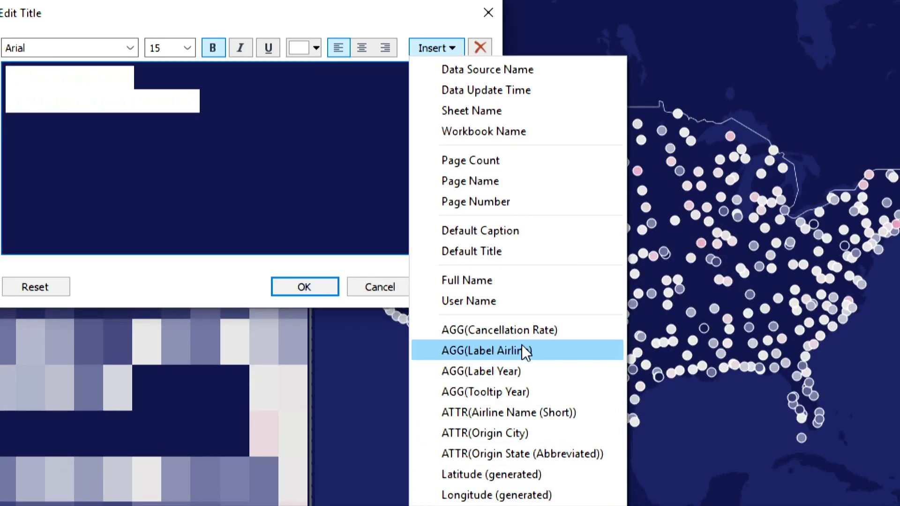
click(525, 352)
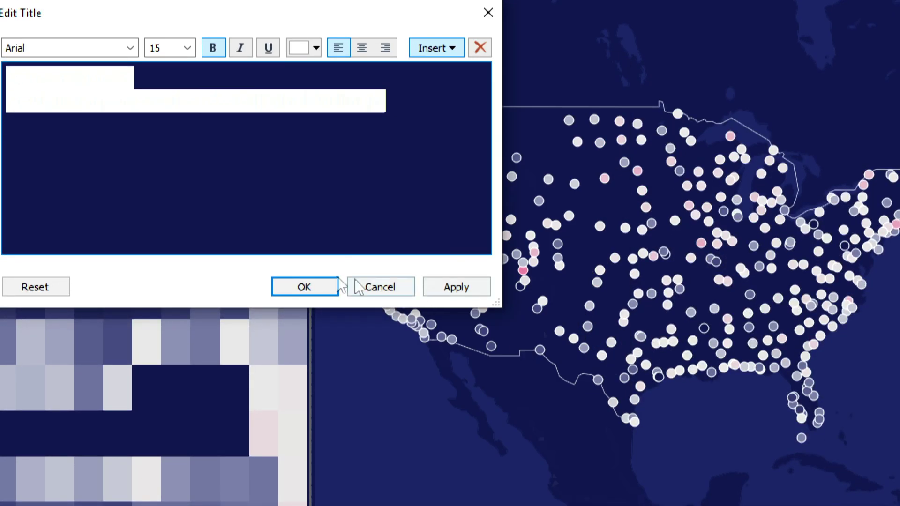
click(305, 287)
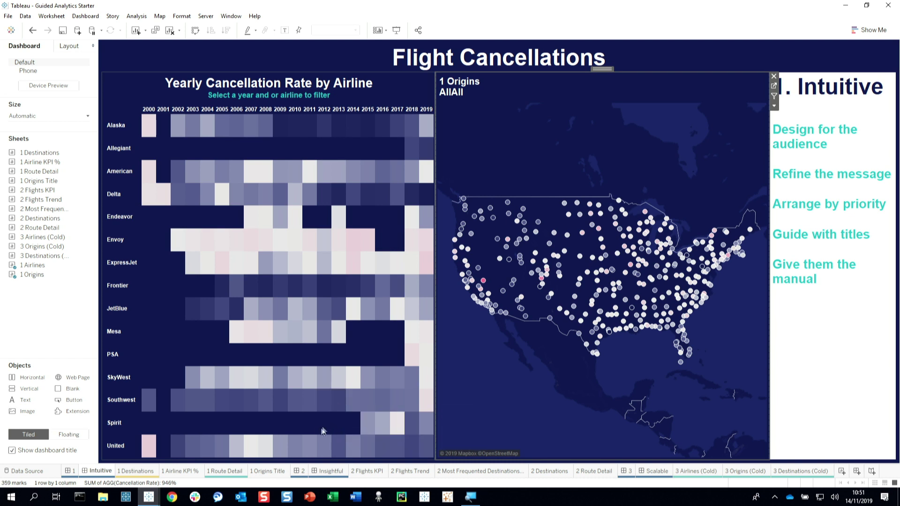
- On the 1 Origins Title worksheet, open the Label Year calculation and enlarge its formula text to examine it
click(277, 473)
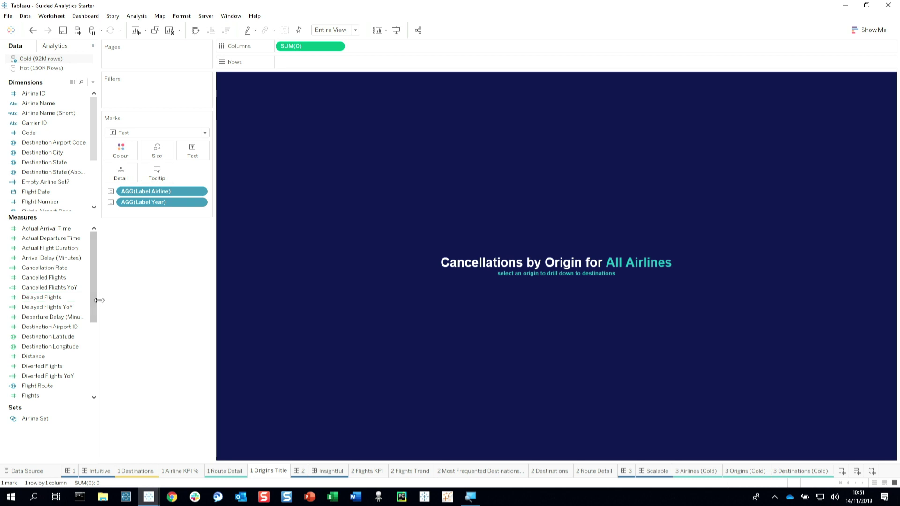
drag(99, 299, 112, 299)
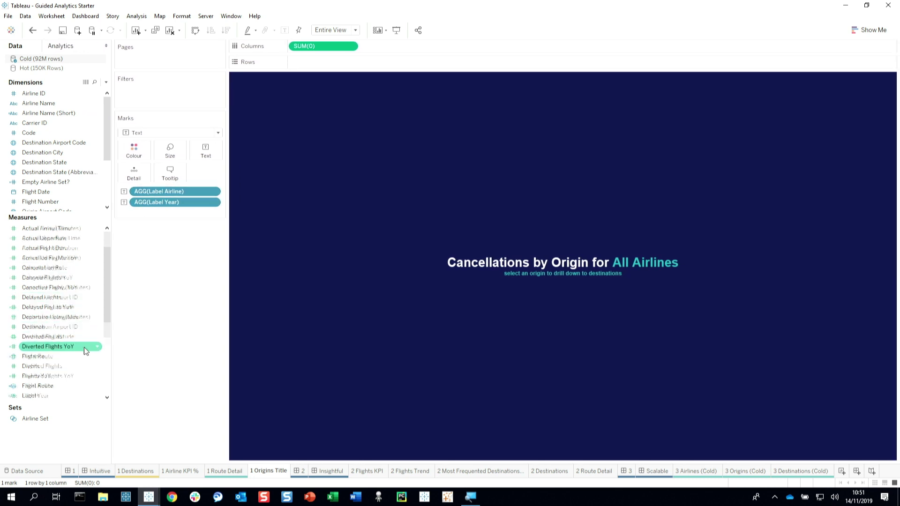
scroll(82, 346, down, 3)
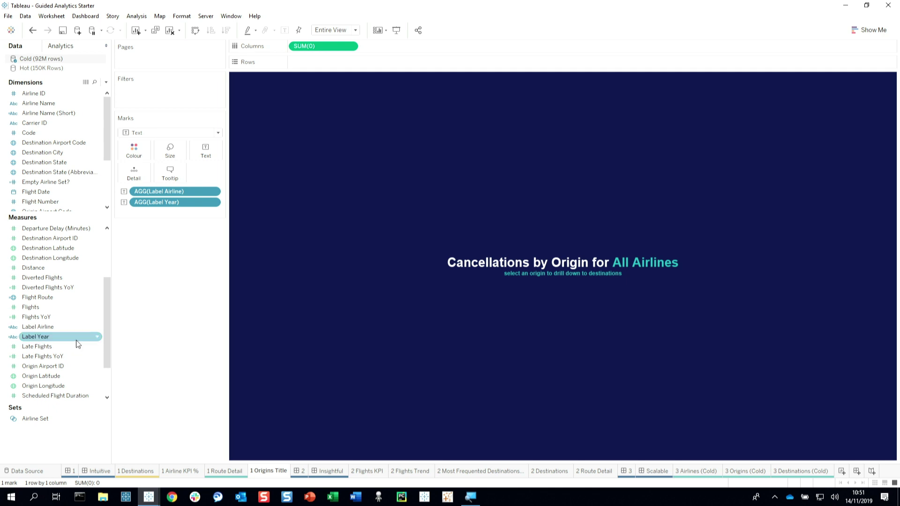
right_click(77, 345)
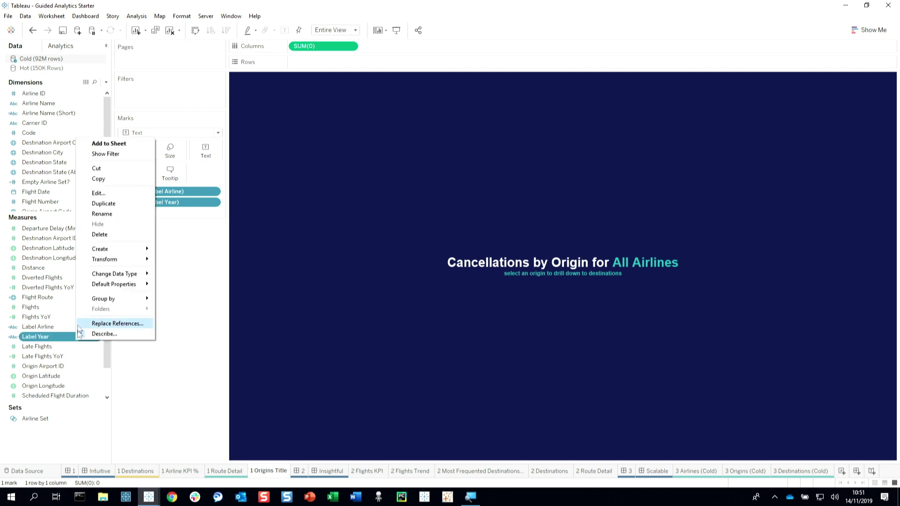
click(120, 193)
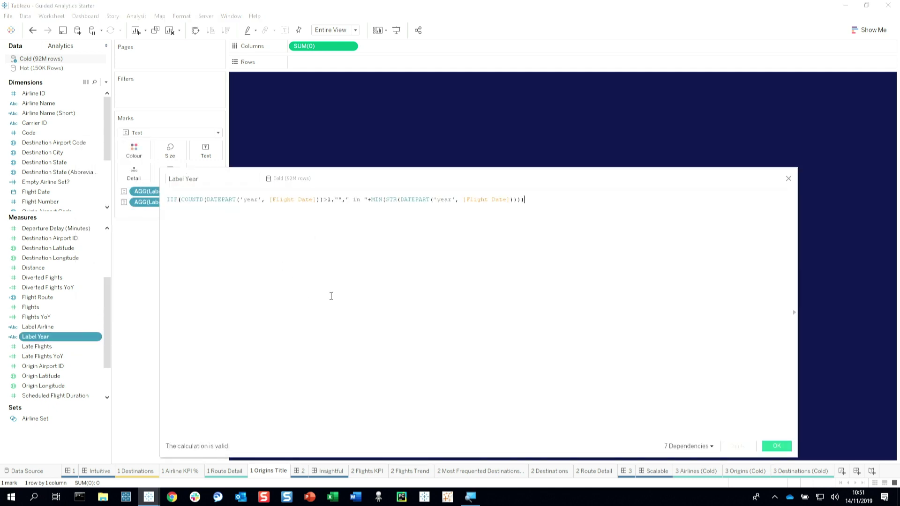
ctrl+scroll(332, 300, up, 4)
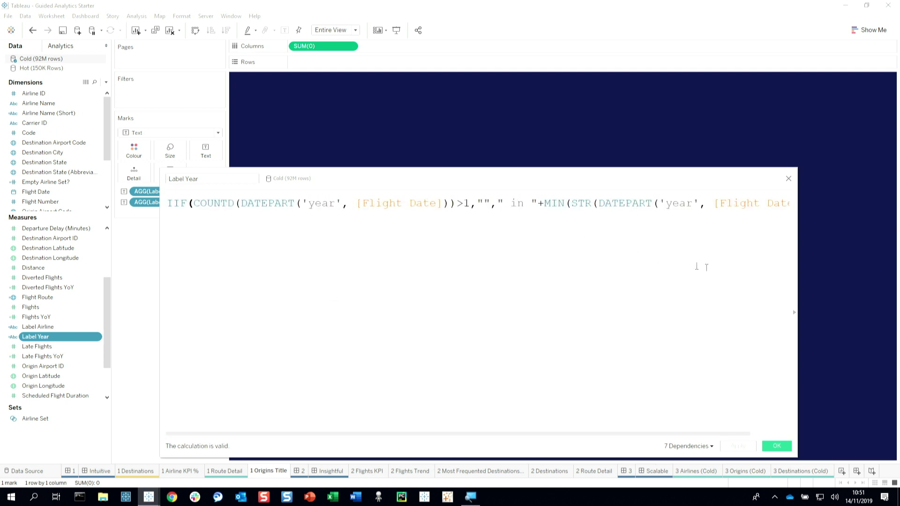
- Split the Label Year formula onto two lines before its else argument to examine both result branches, and close the calculation editor
click(510, 203)
click(493, 203)
key(Return)
ctrl+scroll(496, 251, up, 3)
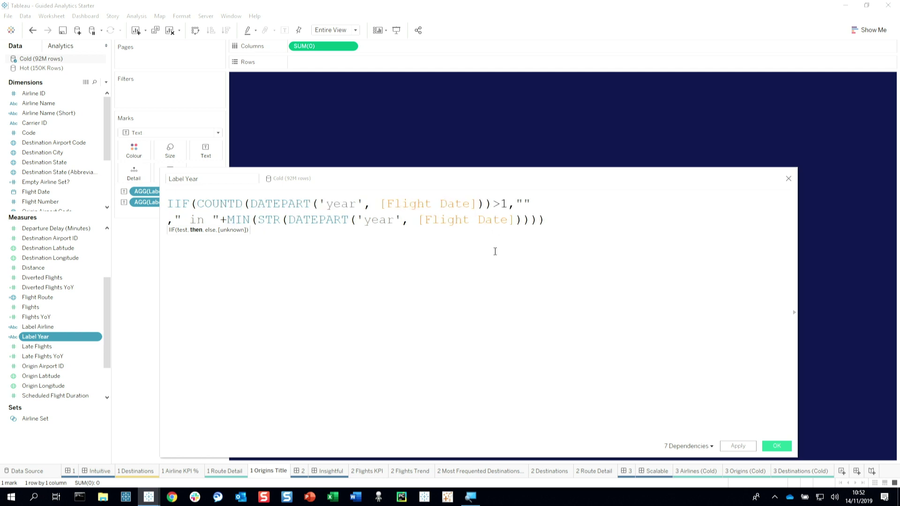
click(574, 291)
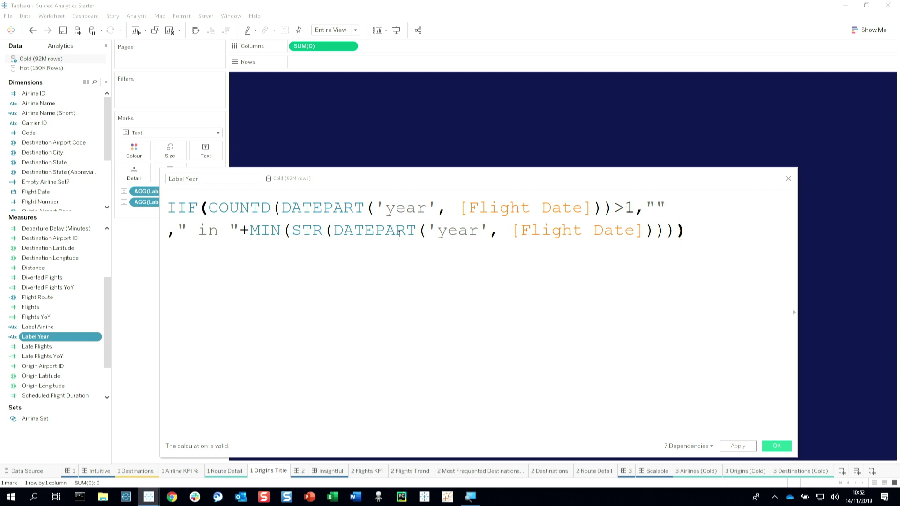
click(661, 203)
drag(666, 205, 646, 204)
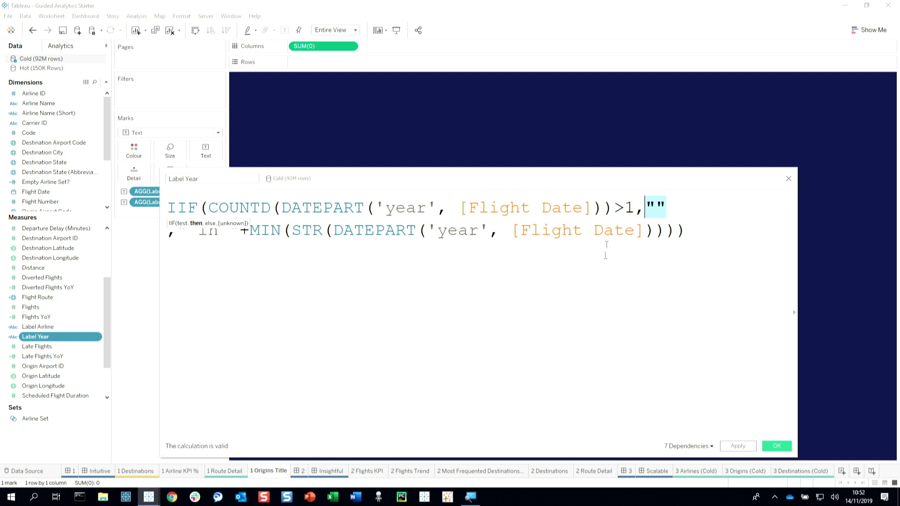
click(670, 243)
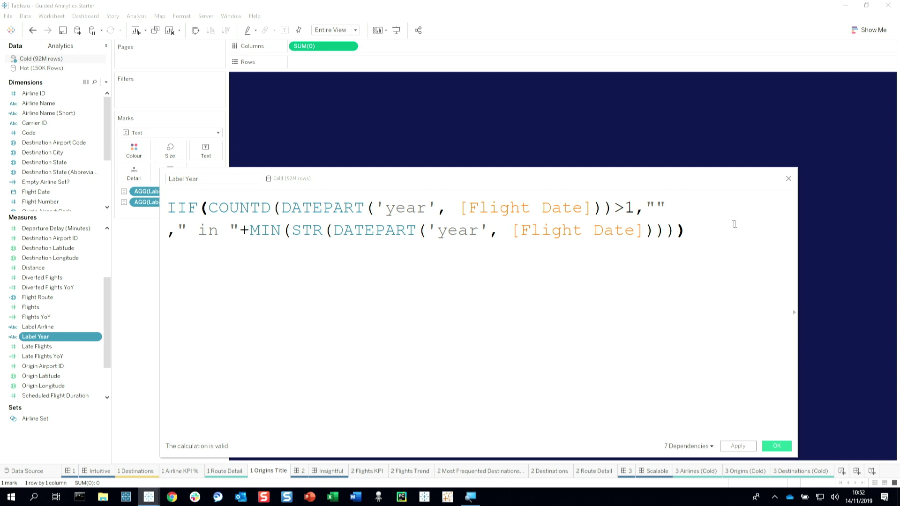
click(789, 178)
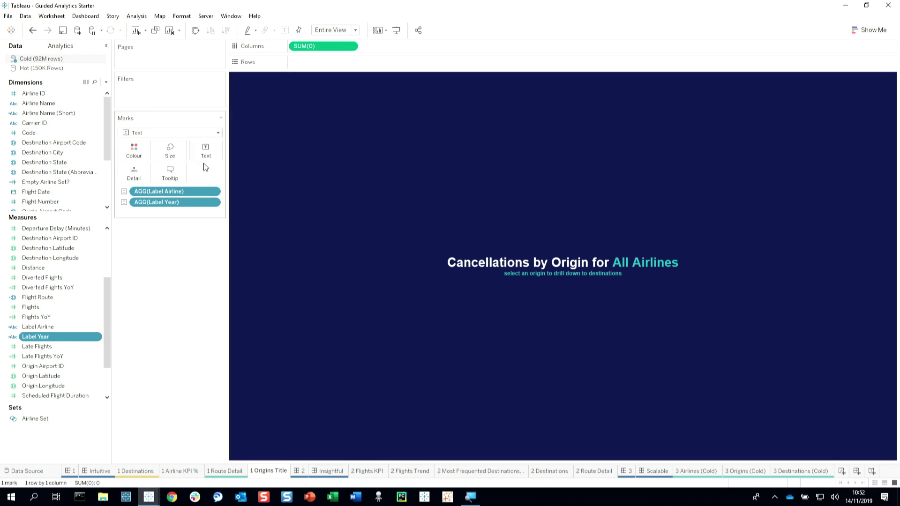
- Examine how the origins title label combines AGG(Label Airline) and AGG(Label Year), leave it unedited, and return to the Intuitive dashboard
click(210, 149)
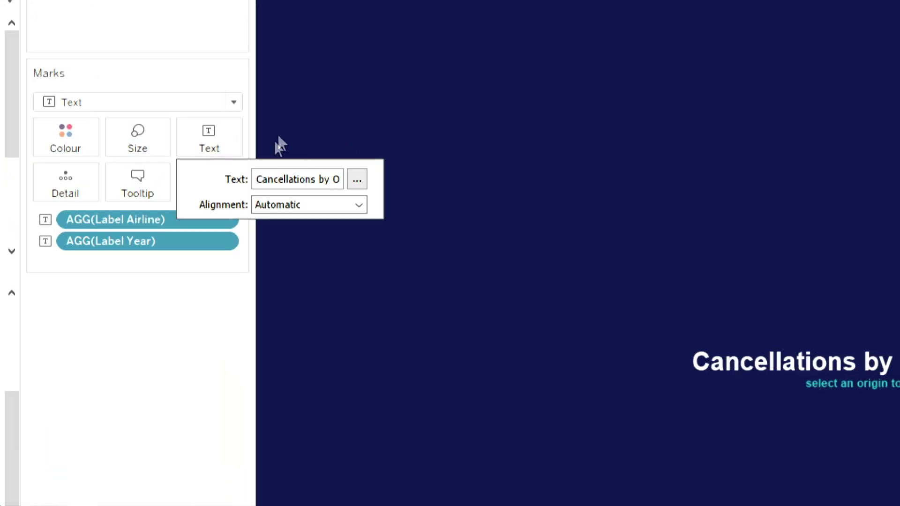
click(365, 184)
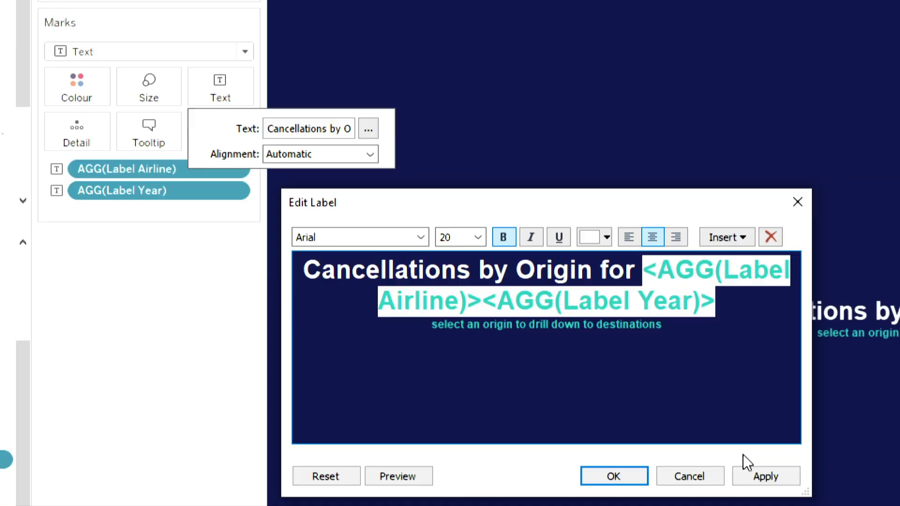
click(687, 477)
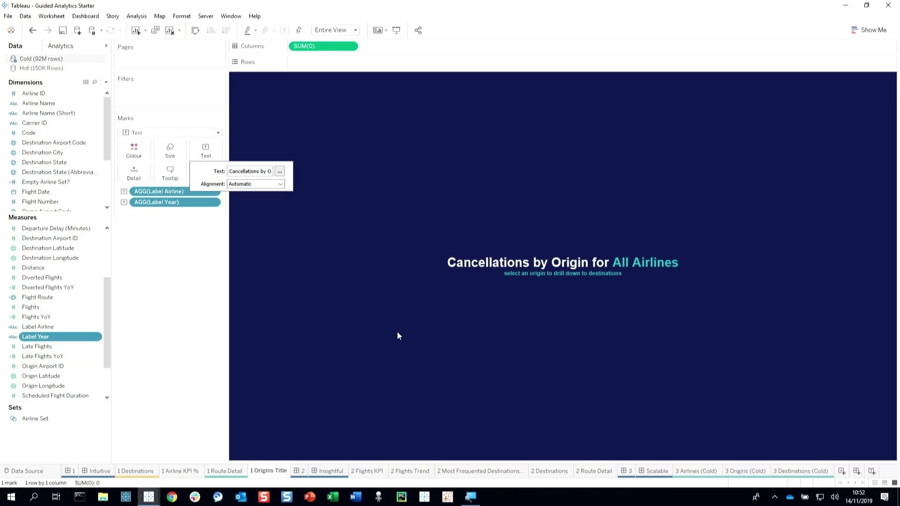
click(108, 471)
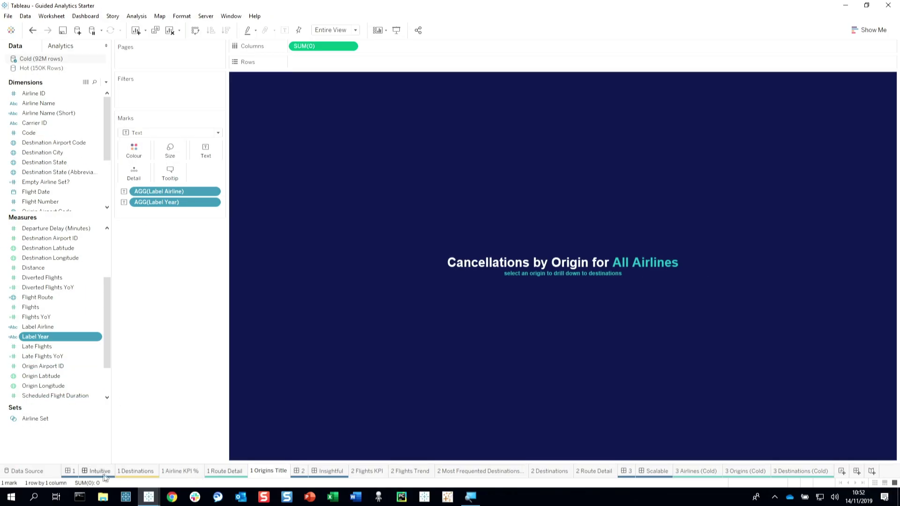
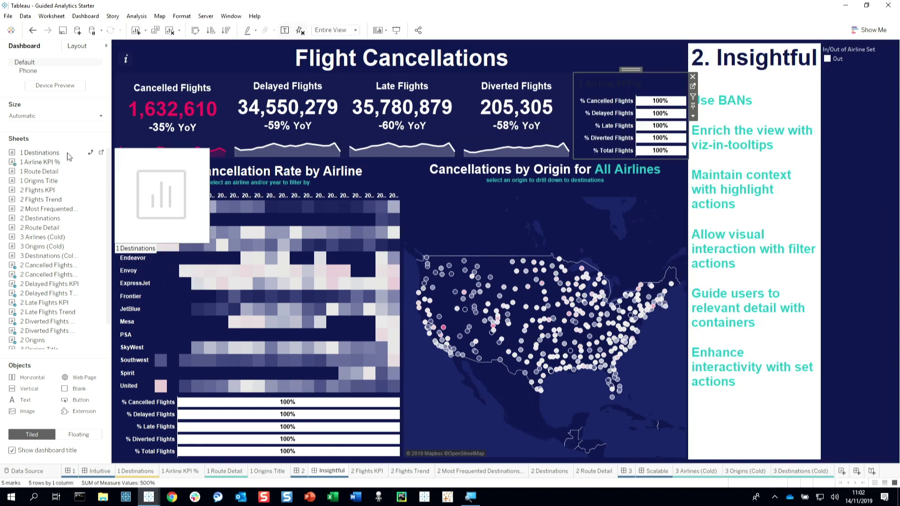
- Undo the last sheet placement and add the 2 Flights KPI above the 2 Flights Trend beside Diverted Flights, with their titles hidden
key(ctrl+z)
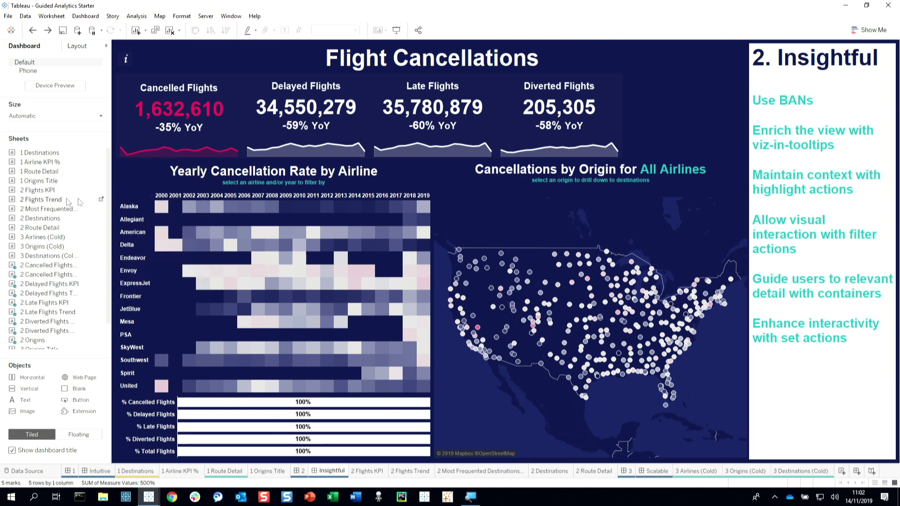
drag(65, 199, 662, 117)
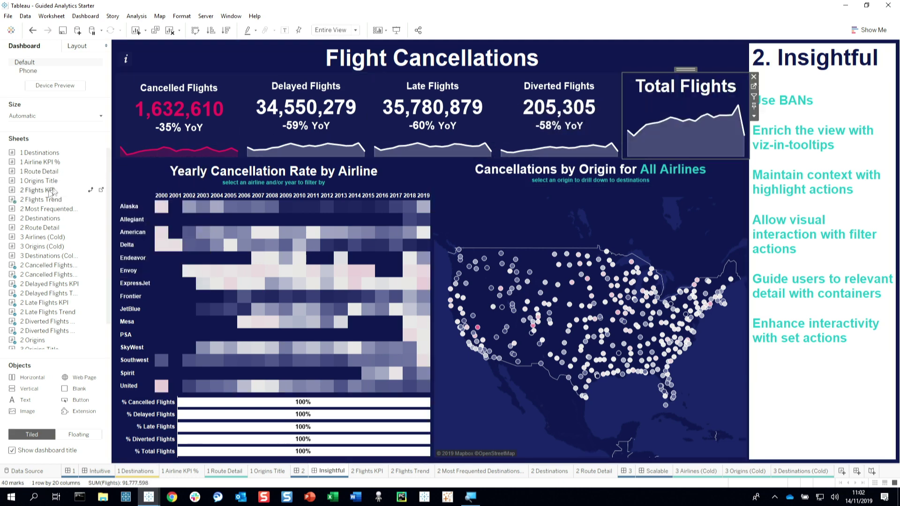
drag(52, 191, 692, 96)
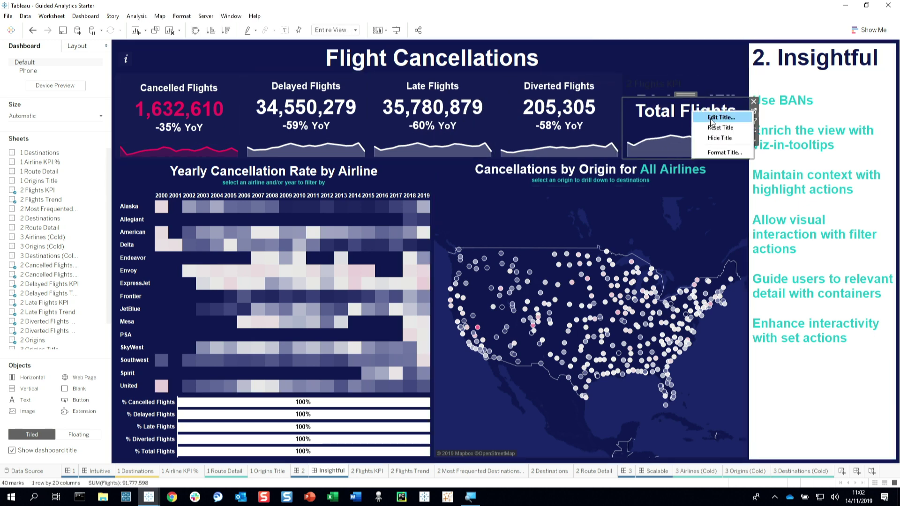
right_click(676, 88)
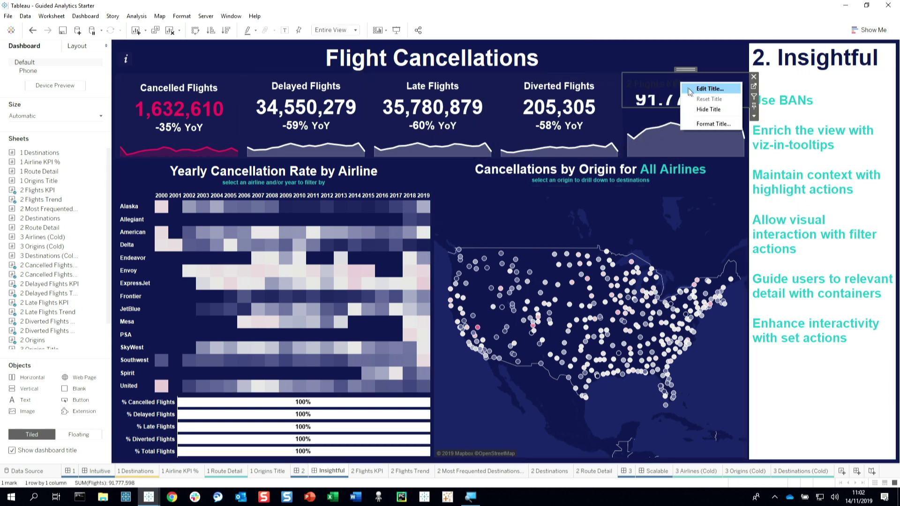
click(702, 115)
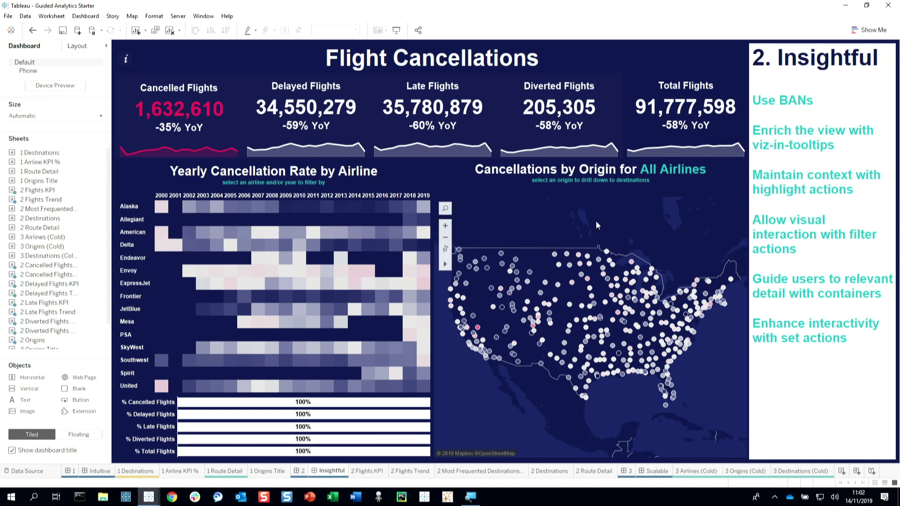
- On the 2 Origins map worksheet, insert the 2 Most Frequented Destinations VITT sheet under the tooltip's Most Frequented Destinations heading
click(532, 256)
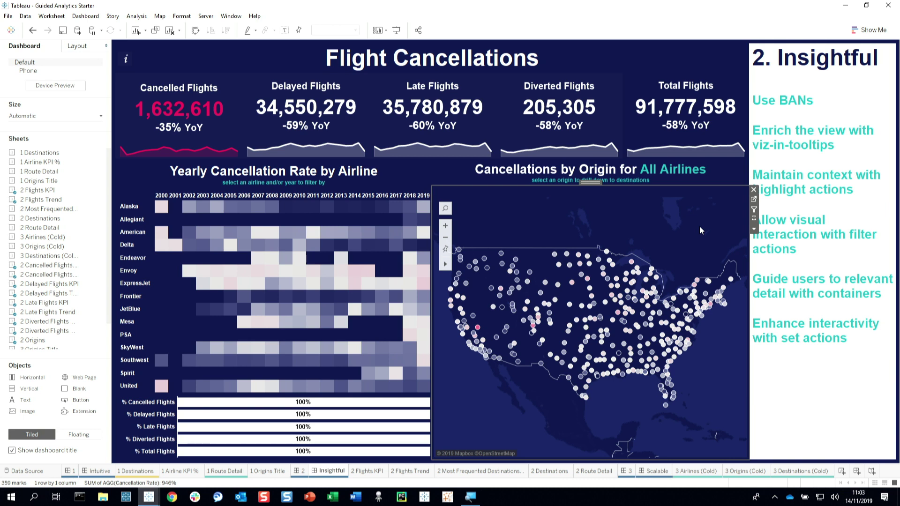
click(754, 200)
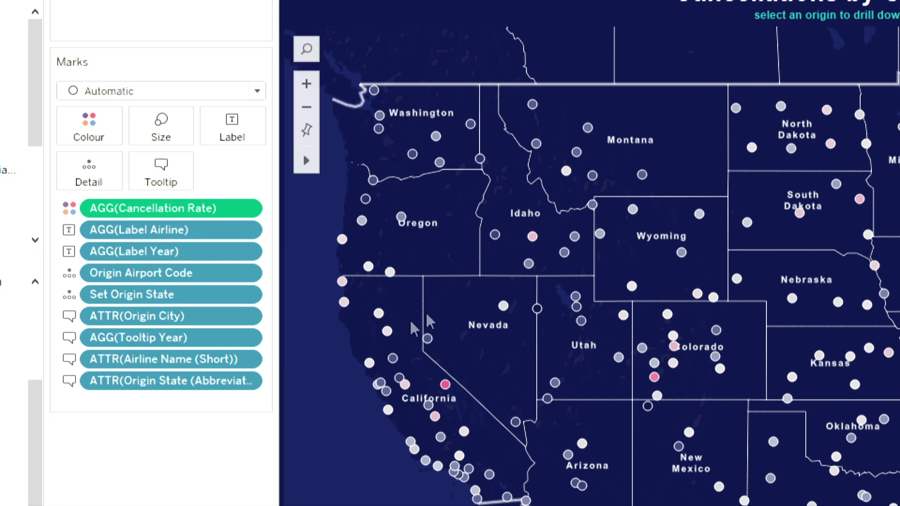
click(152, 190)
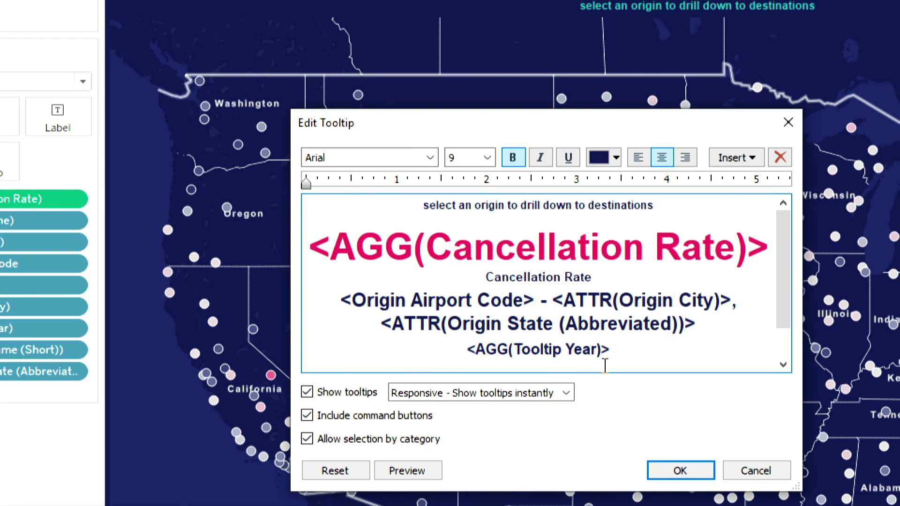
click(643, 360)
key(Down)
key(Down)
key(Down)
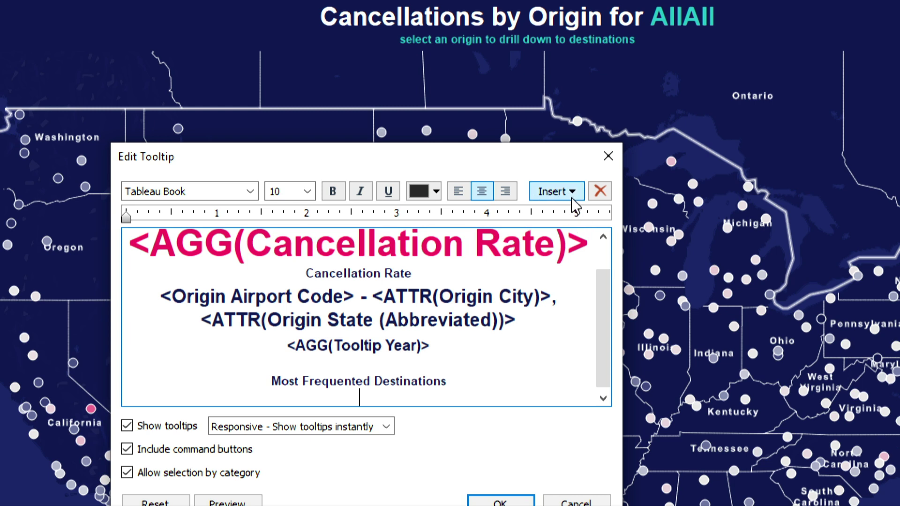
click(570, 196)
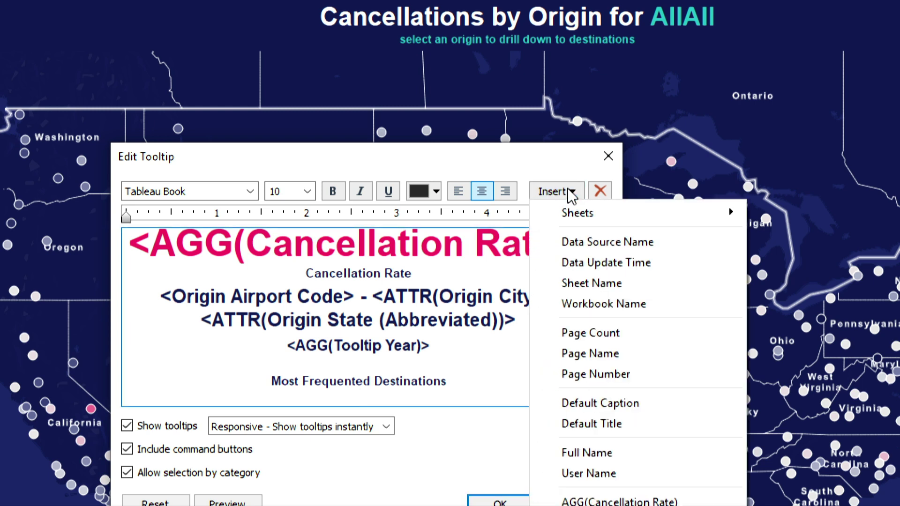
mouse_move(619, 213)
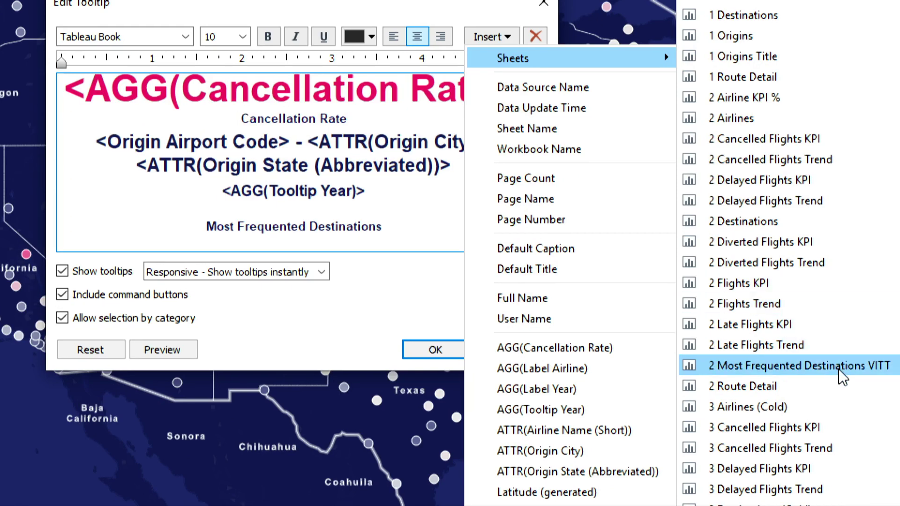
click(842, 375)
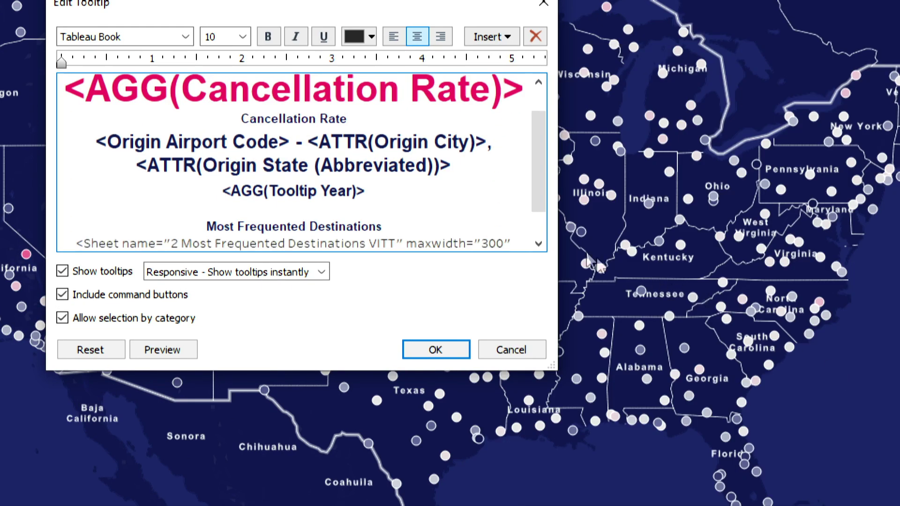
click(452, 350)
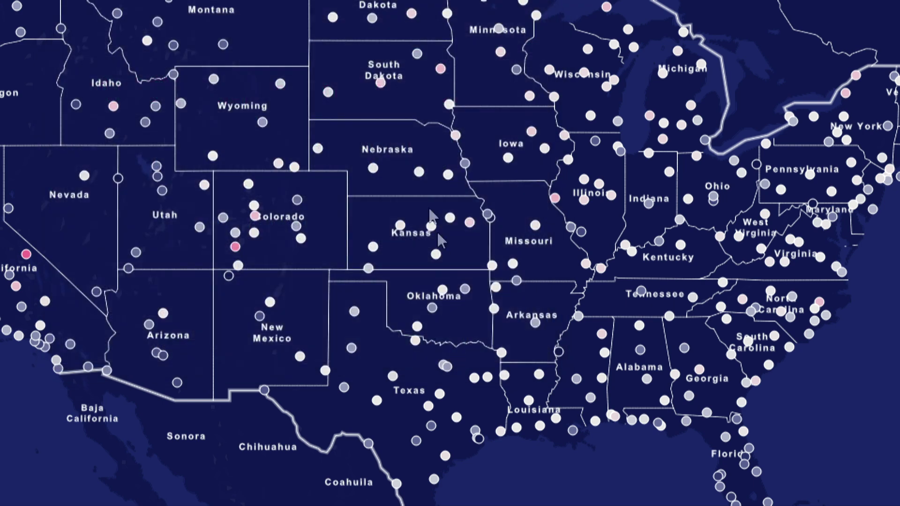
- Preview the embedded destinations chart in the tooltips of several origin airports on the map, and return to the Insightful dashboard
mouse_move(402, 230)
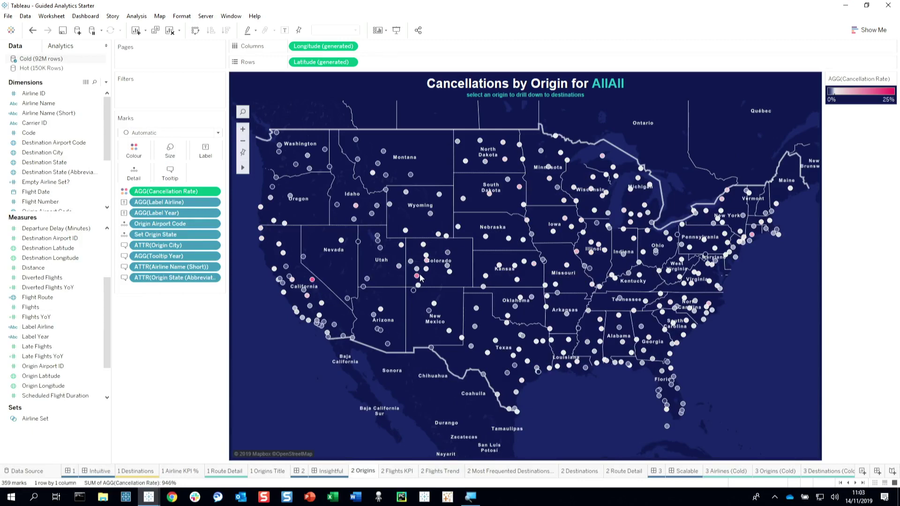
mouse_move(236, 248)
mouse_move(365, 291)
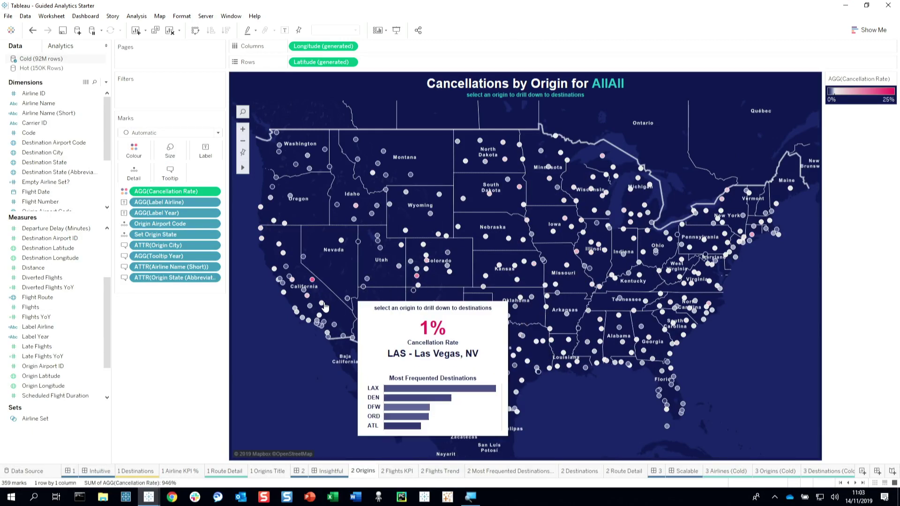
mouse_move(325, 306)
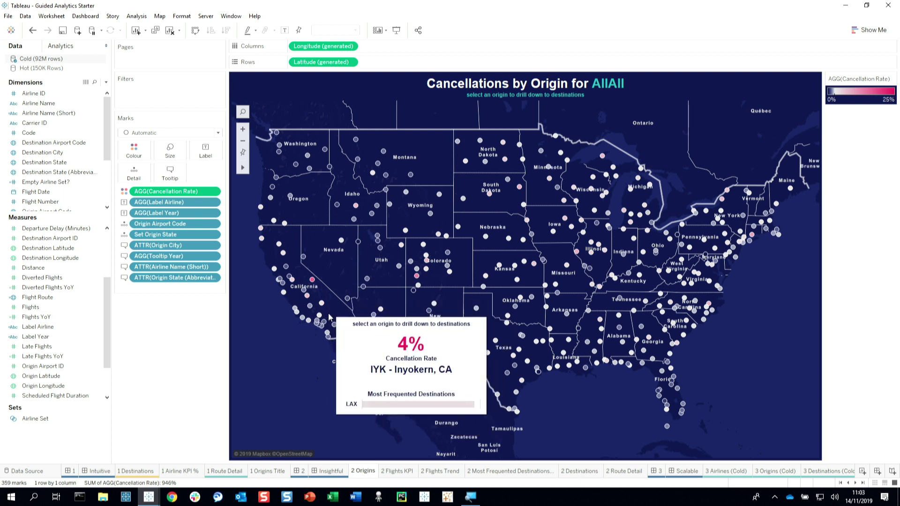
mouse_move(336, 328)
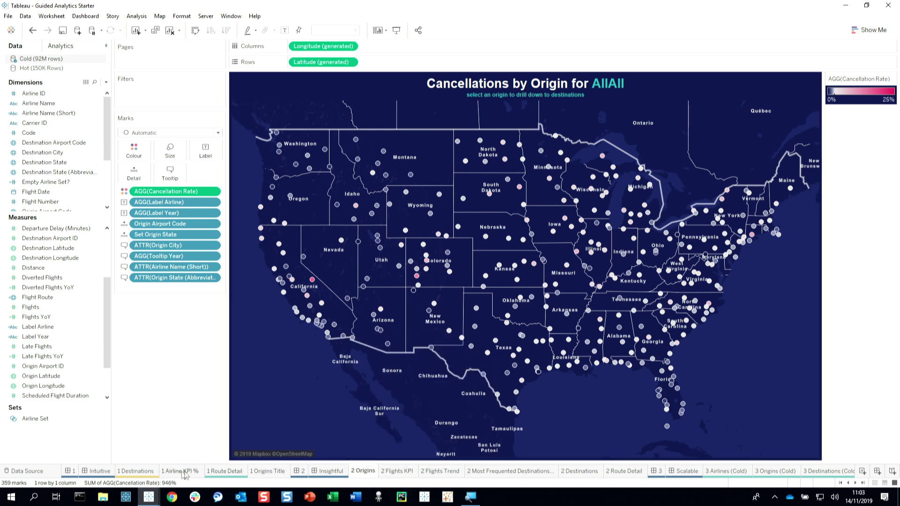
click(328, 471)
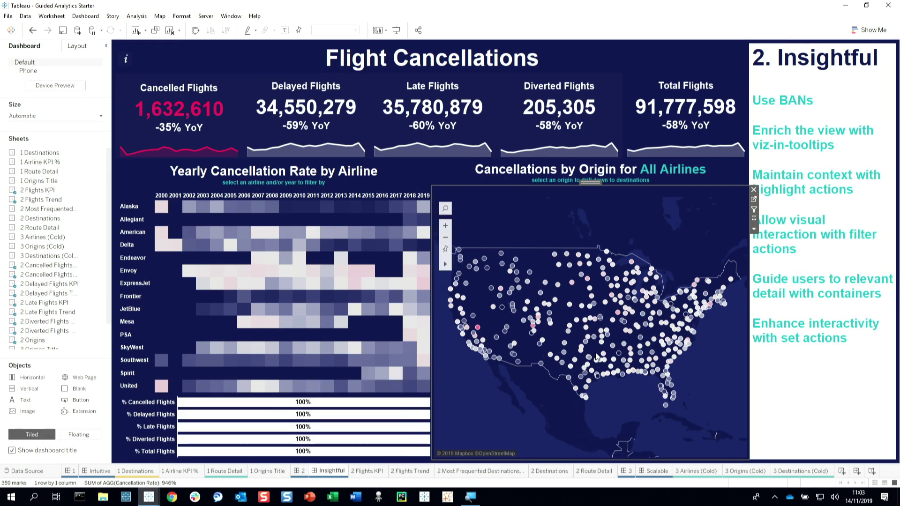
click(785, 424)
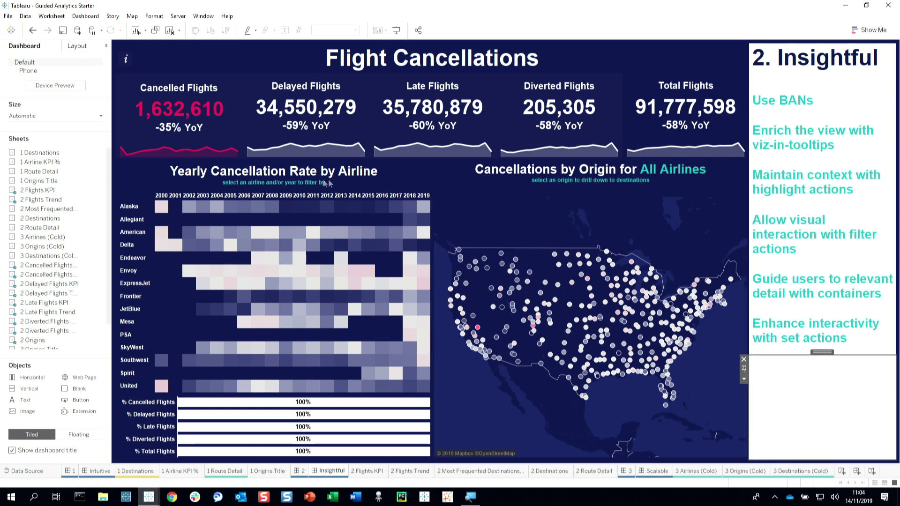
click(86, 16)
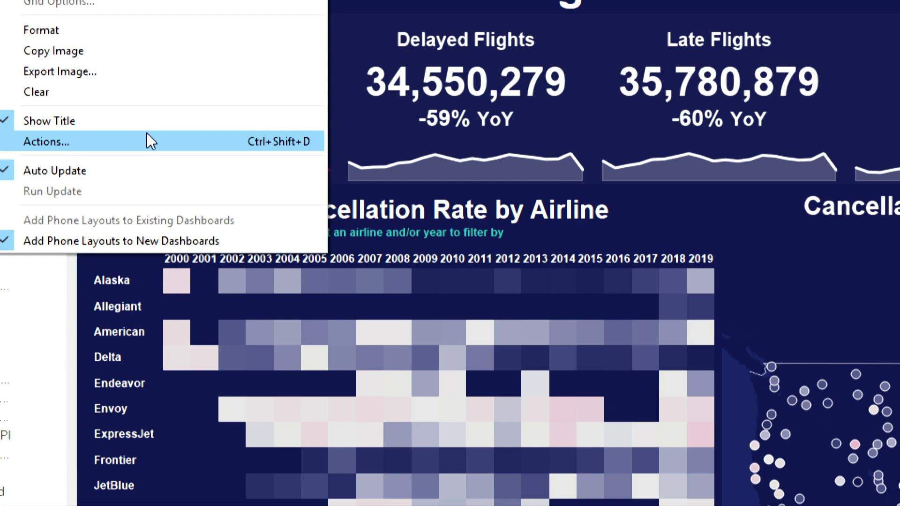
click(148, 124)
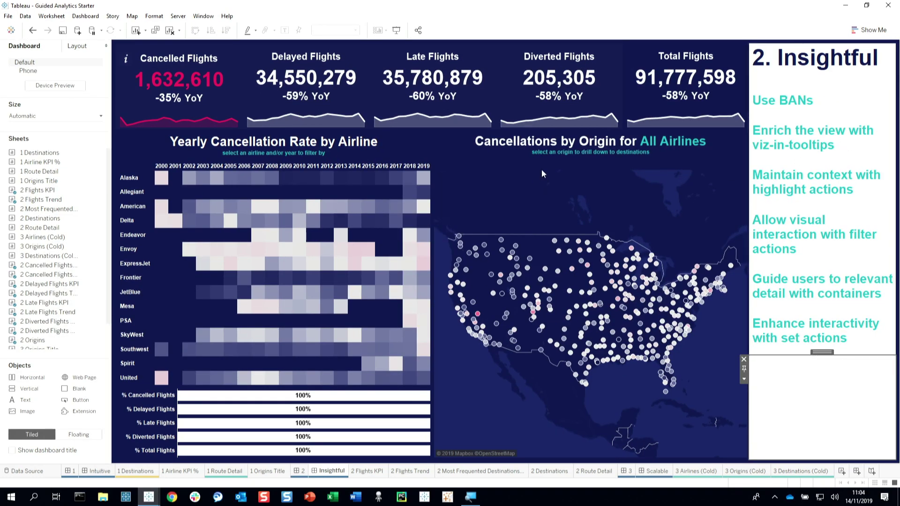
key(ctrl+z)
- Start a new highlight action for the Insightful dashboard and deselect all of its source sheets
click(97, 18)
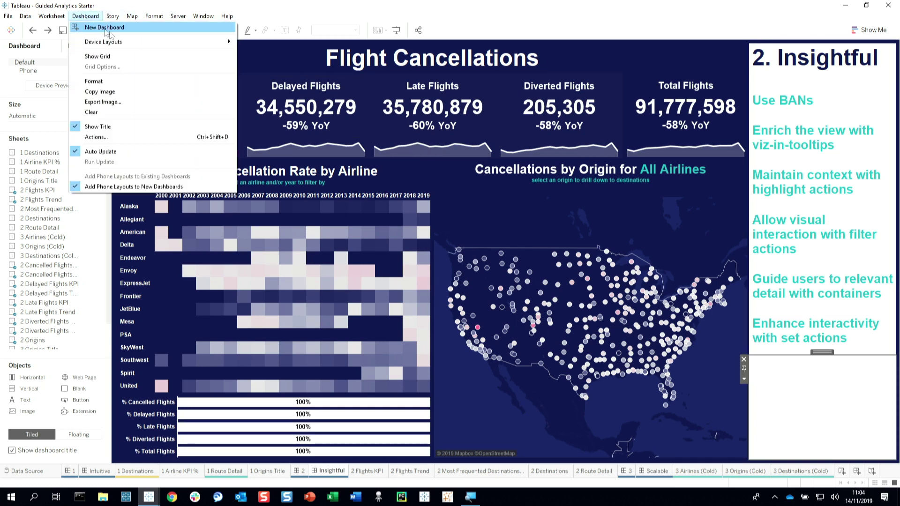
click(96, 136)
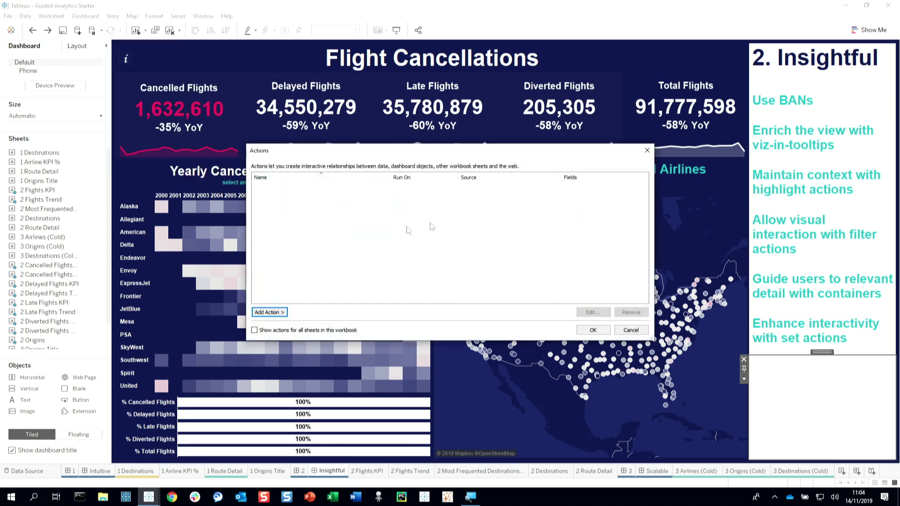
click(269, 312)
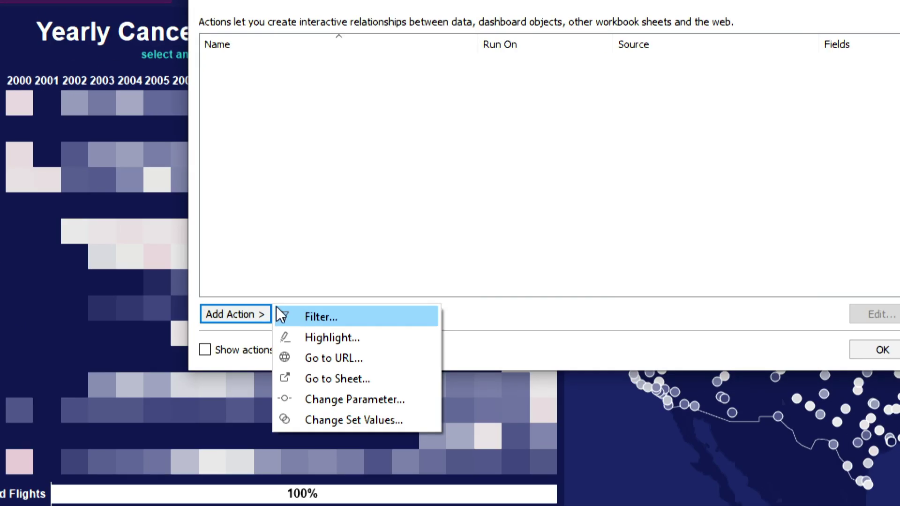
click(370, 339)
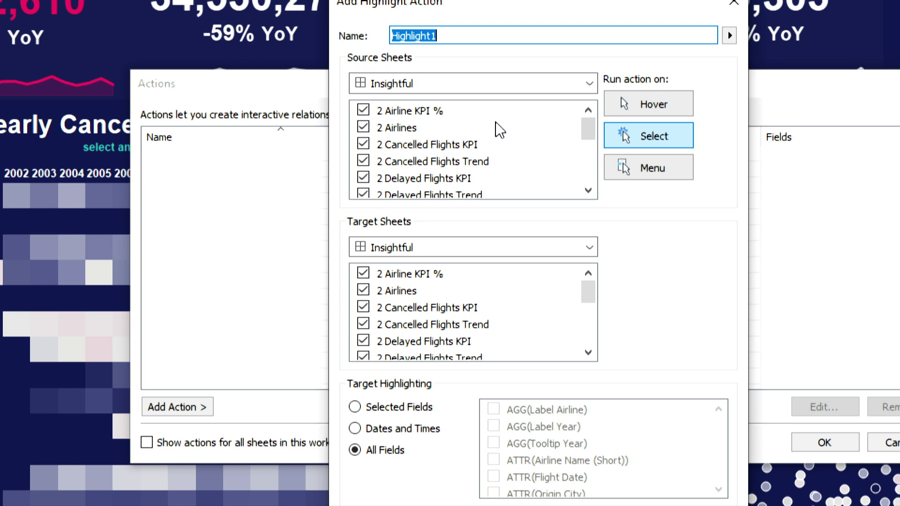
click(364, 128)
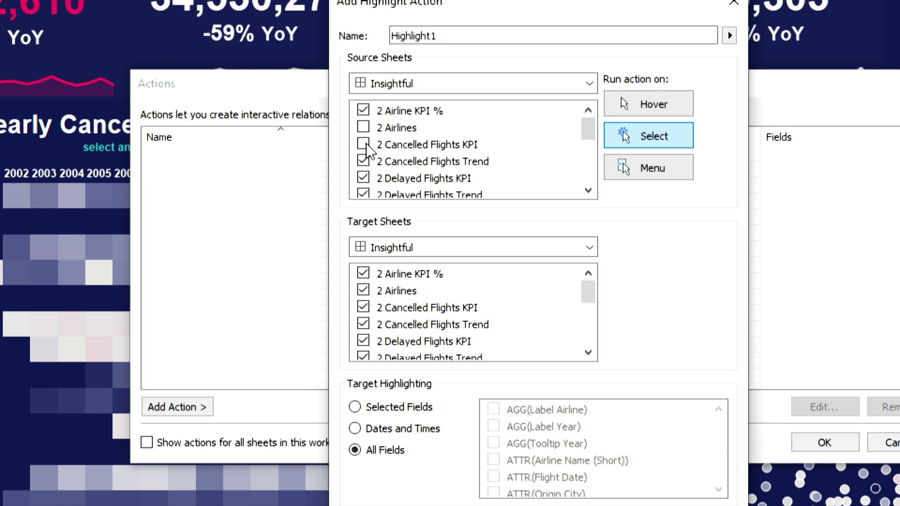
click(363, 111)
drag(421, 144, 428, 223)
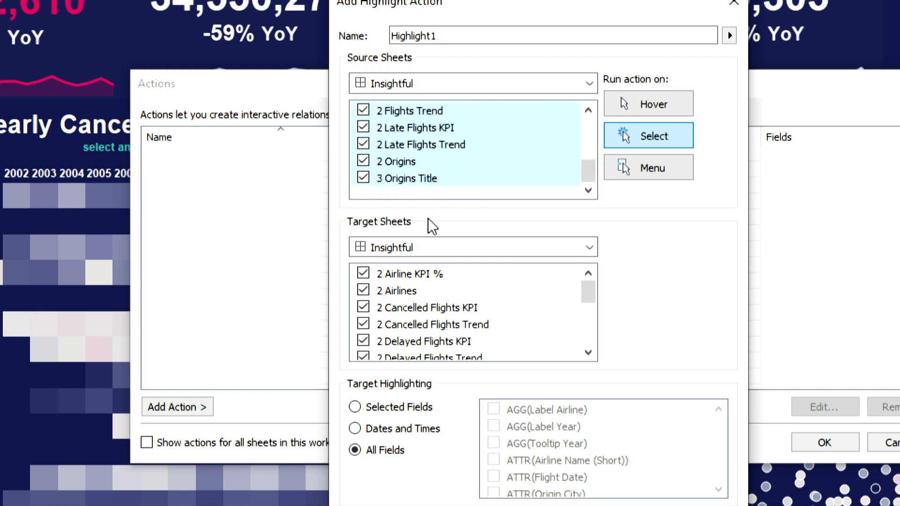
click(364, 180)
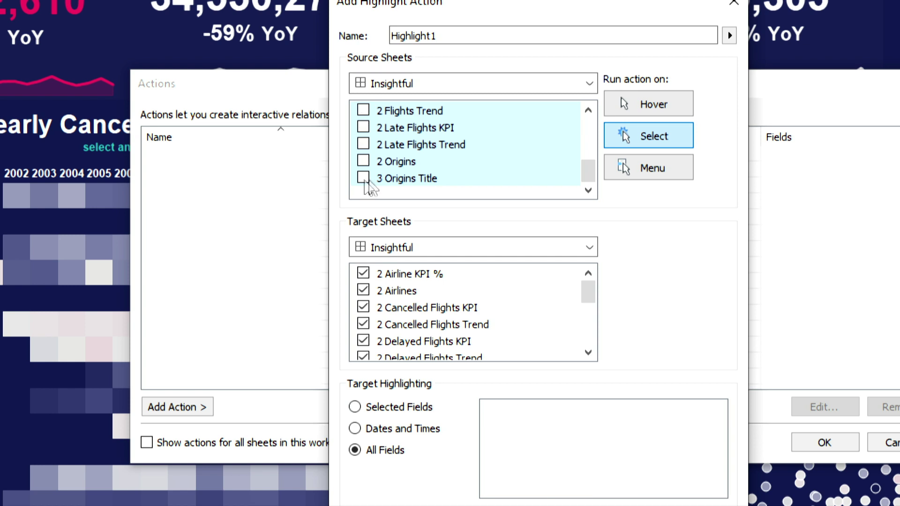
scroll(426, 167, up, 5)
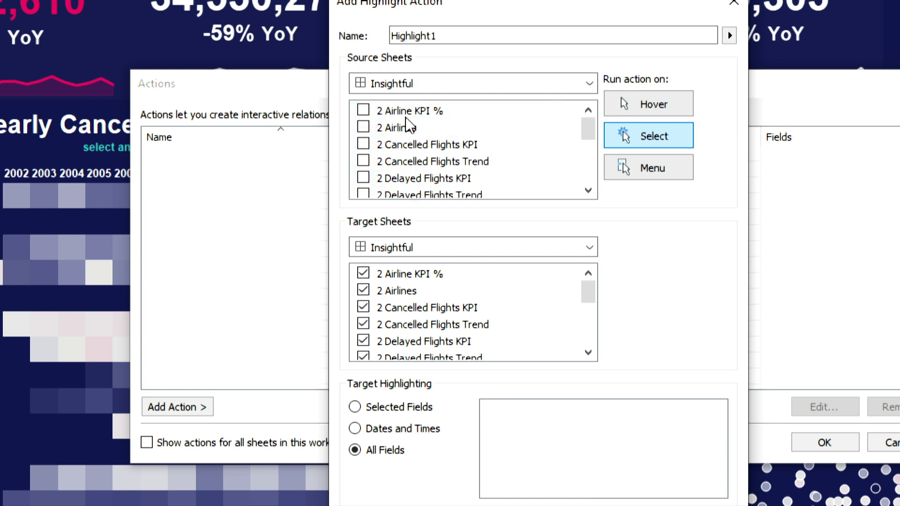
- Select the trend sheets as the highlight action's sources, including 2 Cancelled Flights Trend, 2 Diverted Flights Trend, 2 Late Flights Trend and 2 Flights Trend
click(364, 161)
scroll(511, 171, down, 1)
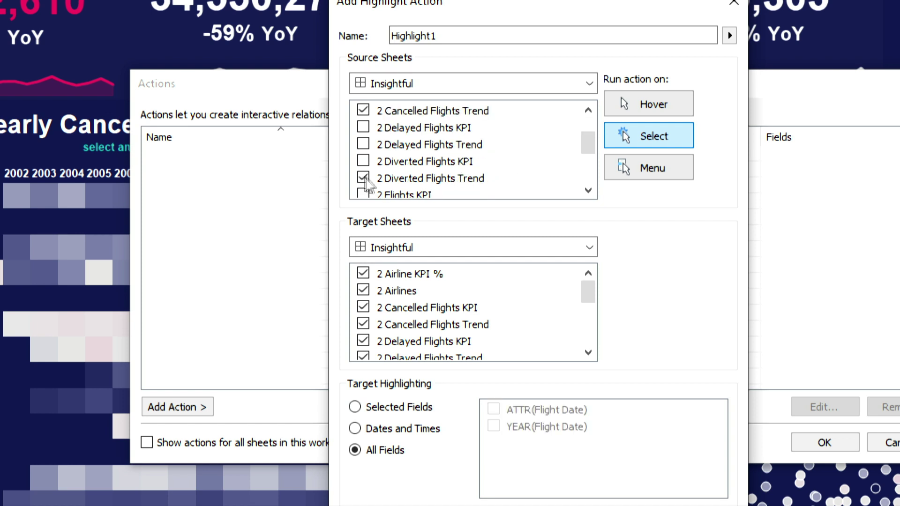
scroll(513, 185, down, 2)
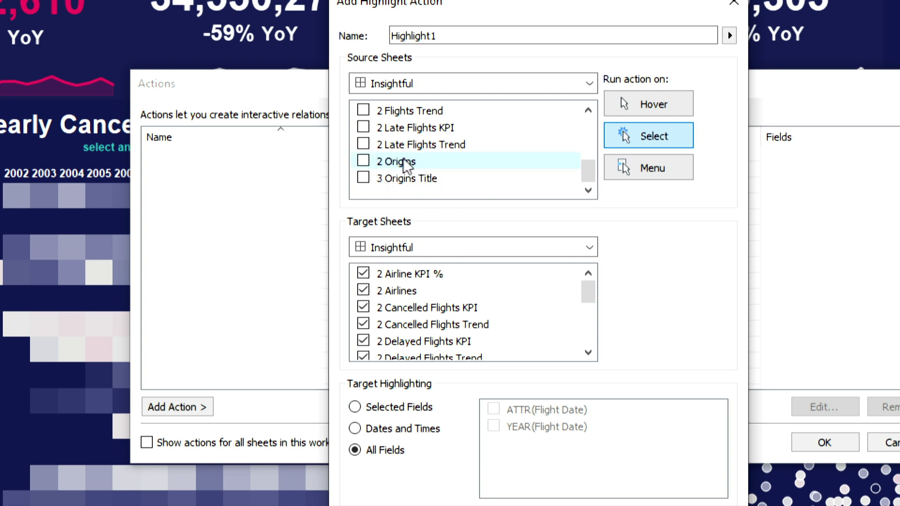
click(365, 144)
scroll(401, 169, up, 1)
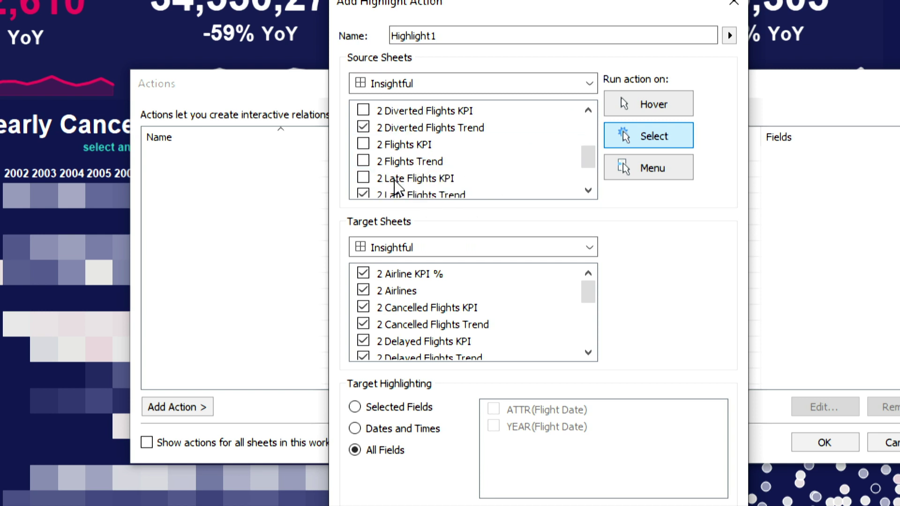
scroll(398, 169, up, 2)
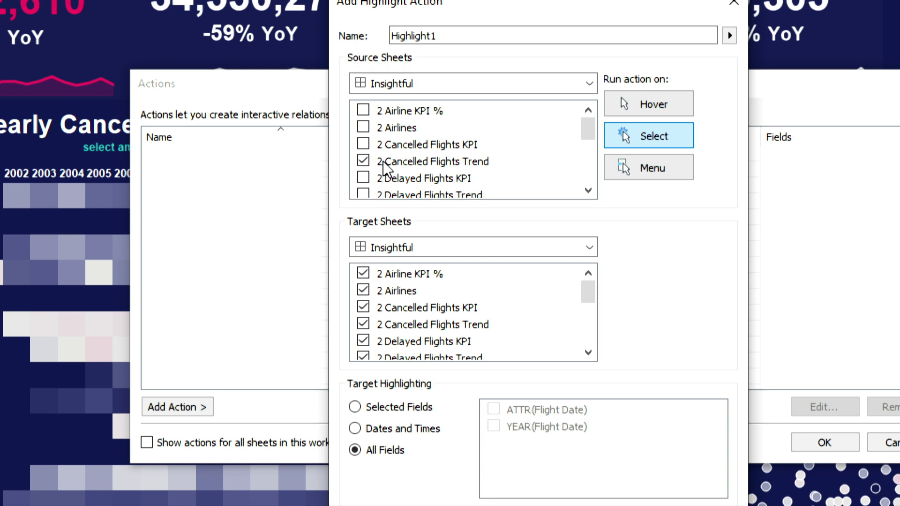
scroll(396, 167, down, 1)
scroll(396, 167, up, 1)
scroll(396, 168, down, 2)
click(362, 161)
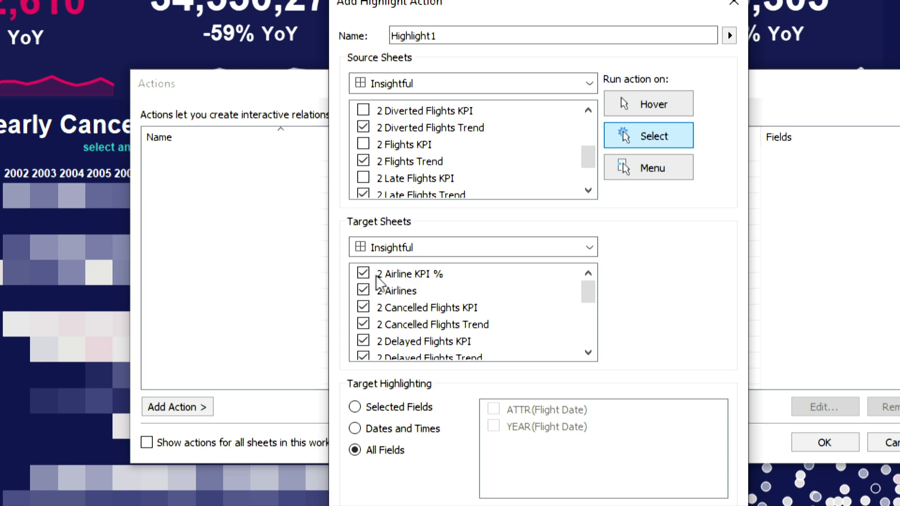
- Limit the highlight action's target sheets to 2 Airlines and the Cancelled, Delayed, Diverted, Late and total Flights Trend sheets
click(364, 274)
scroll(429, 319, down, 4)
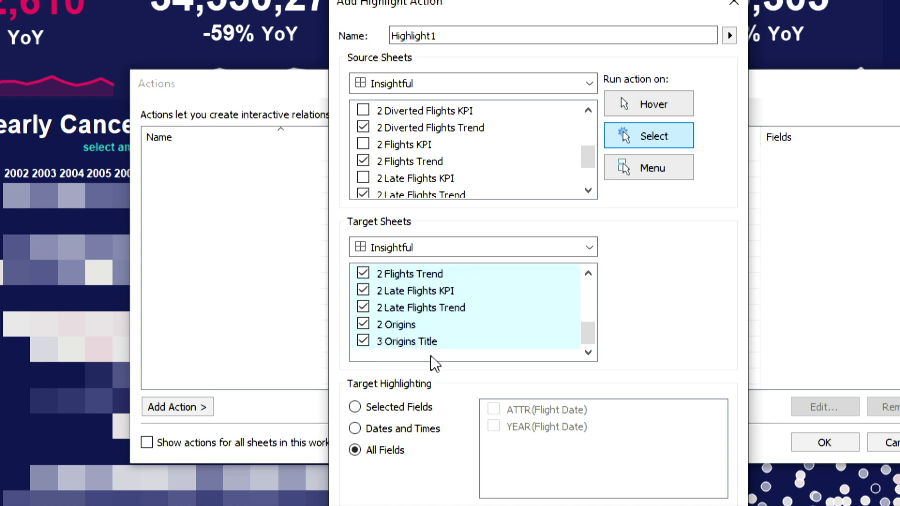
click(363, 342)
click(407, 328)
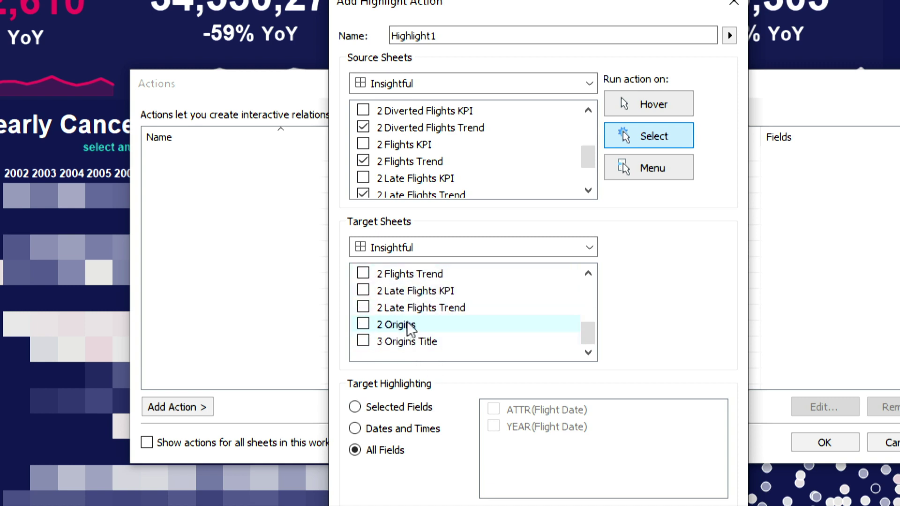
click(363, 307)
scroll(387, 323, up, 1)
click(364, 325)
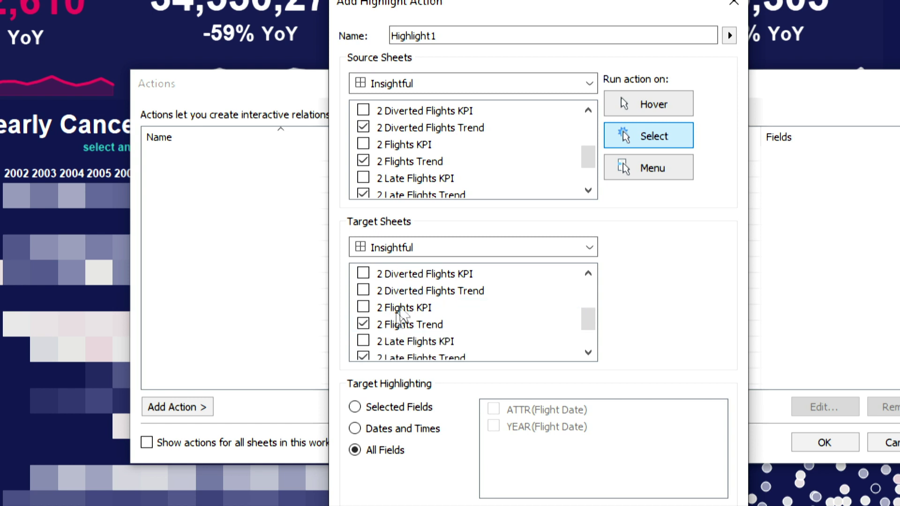
click(363, 291)
scroll(389, 309, up, 1)
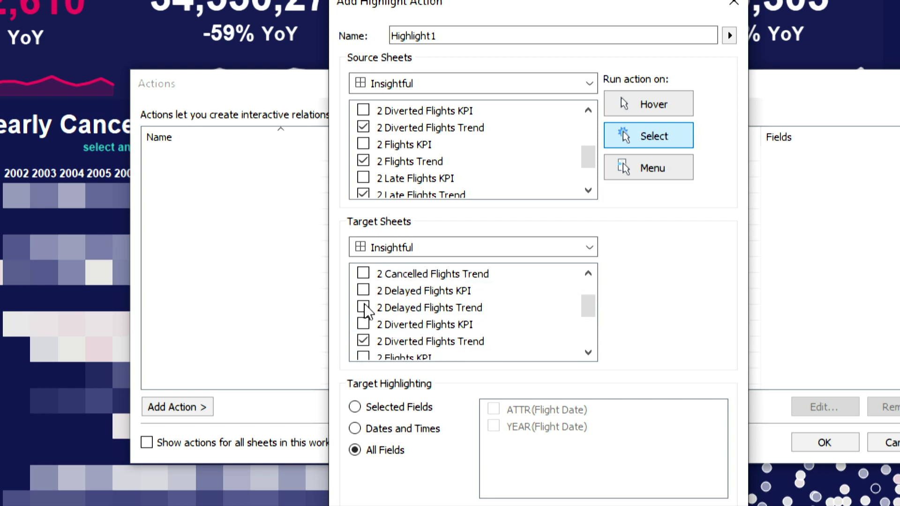
click(364, 308)
click(364, 274)
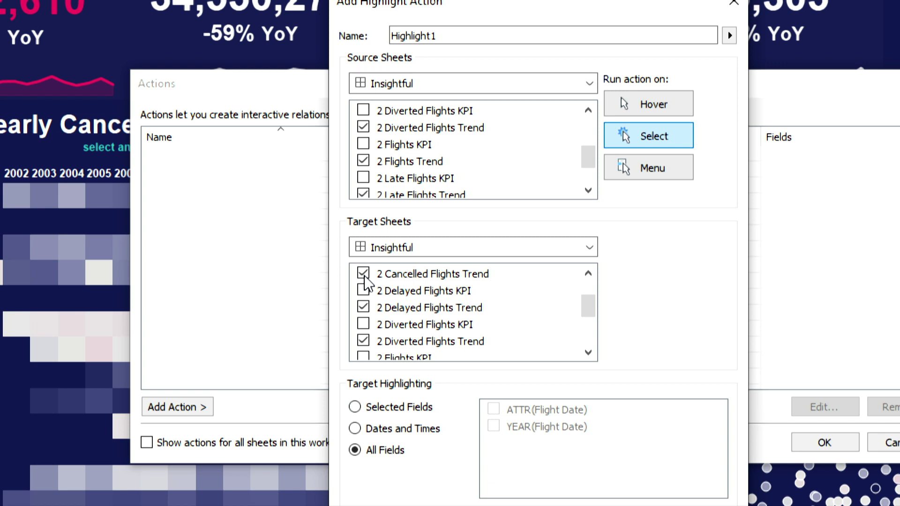
- Make the highlight action run on hover, targeting only the YEAR(Flight Date) field, and save it to the dashboard
click(651, 110)
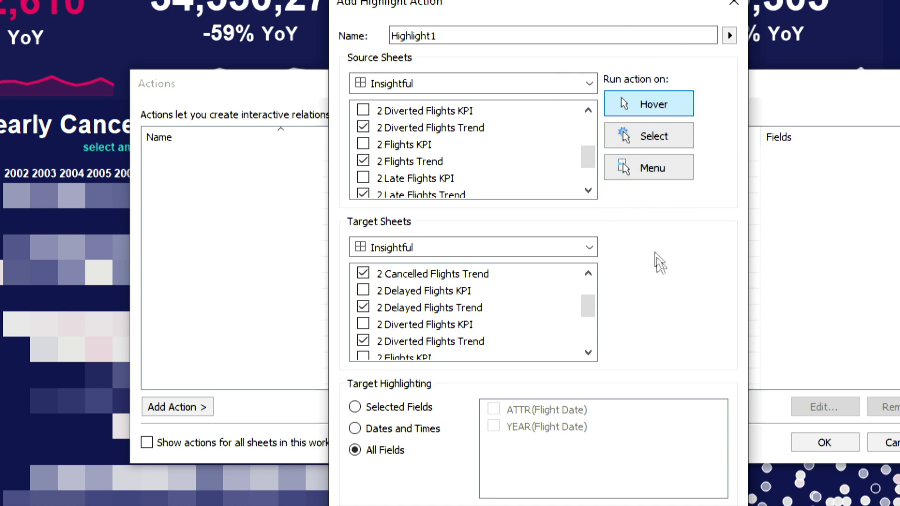
click(368, 408)
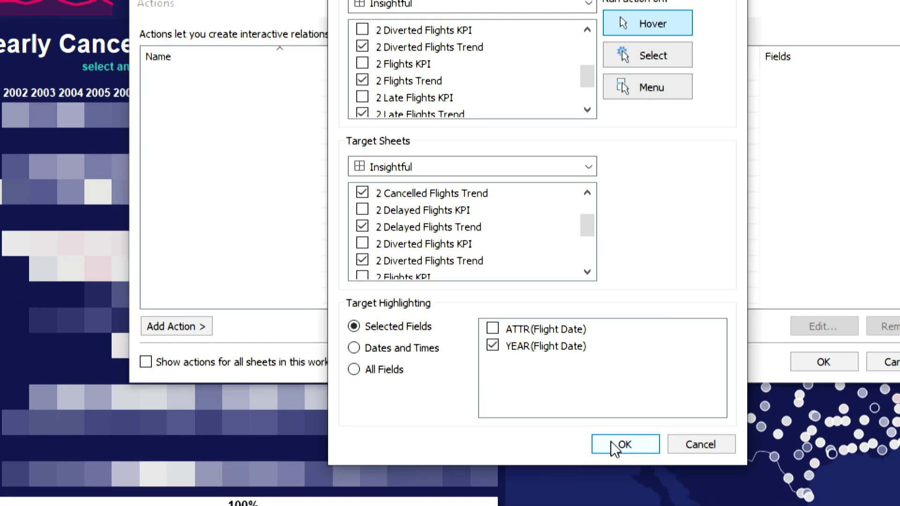
click(614, 444)
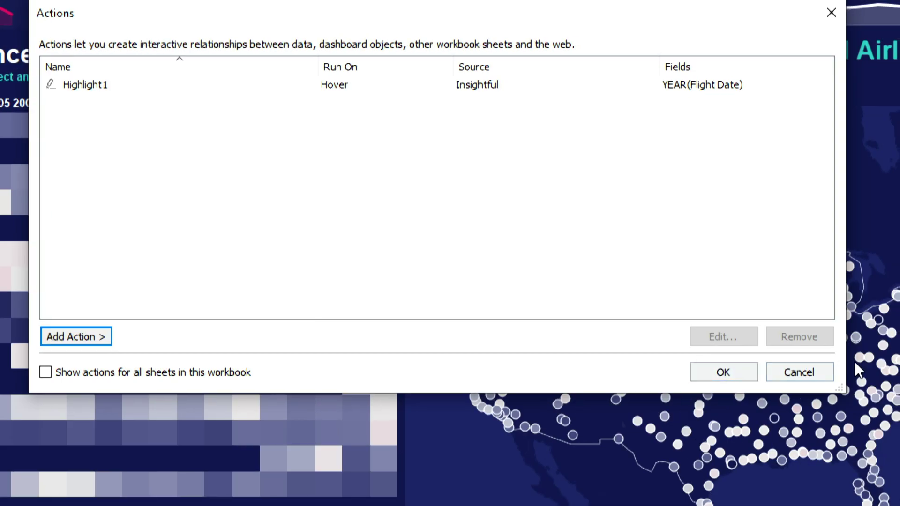
click(732, 379)
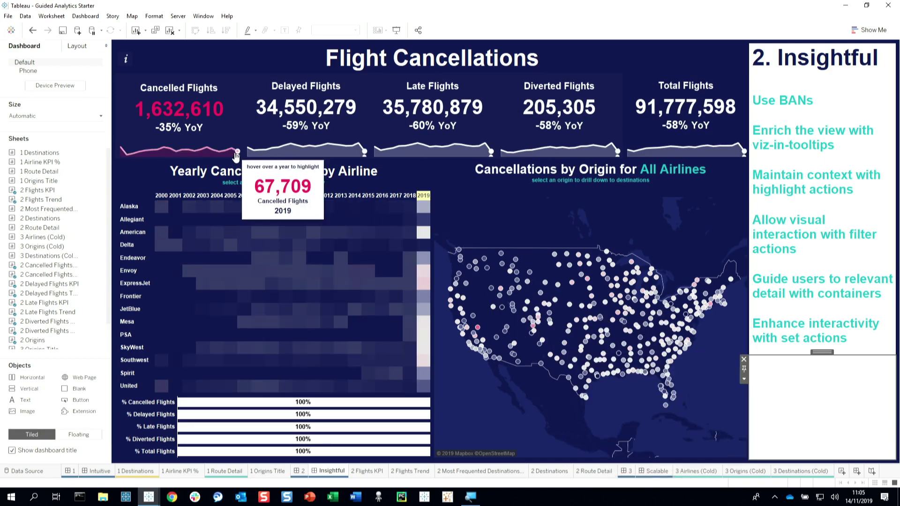
mouse_move(227, 155)
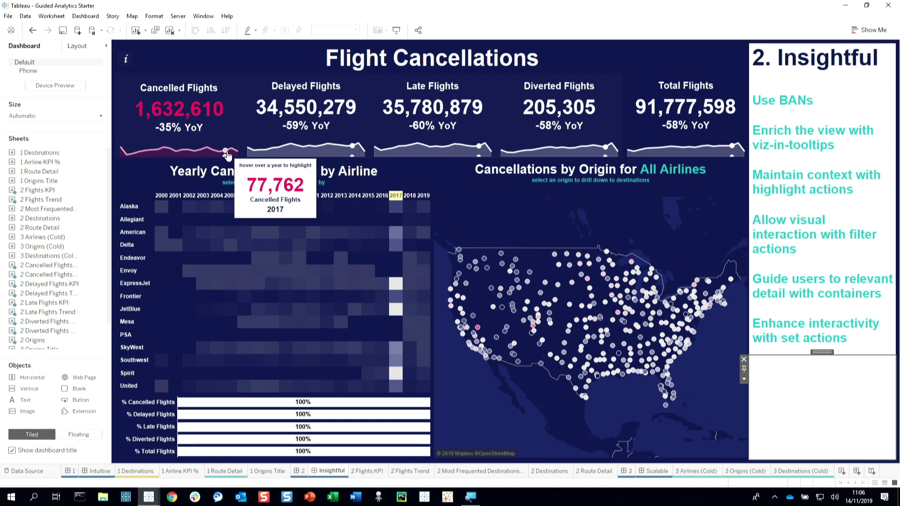
- Start a filter action for the Insightful dashboard and deselect every source sheet except 2 Airlines
click(85, 16)
click(131, 137)
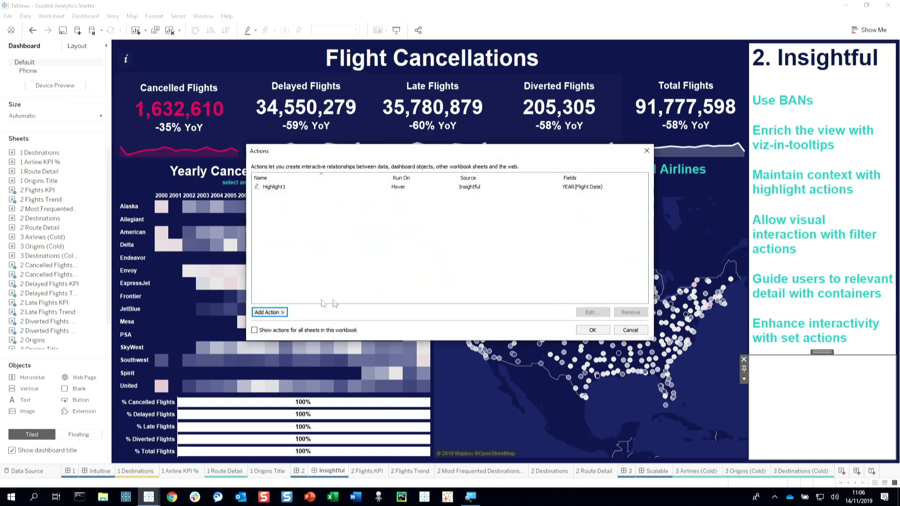
click(281, 312)
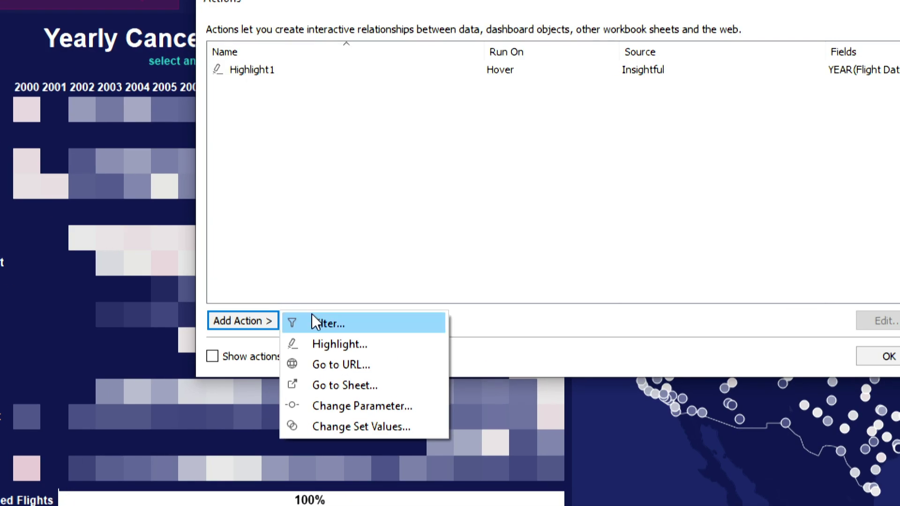
click(303, 313)
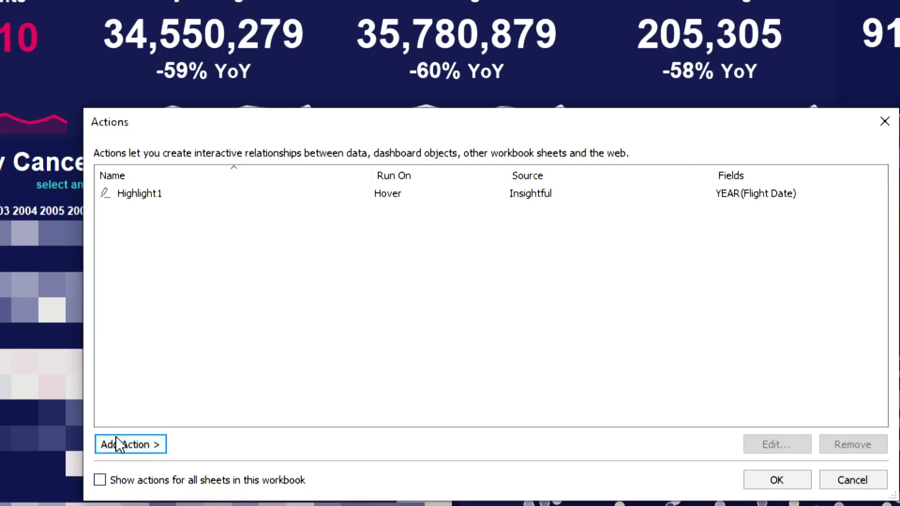
click(117, 442)
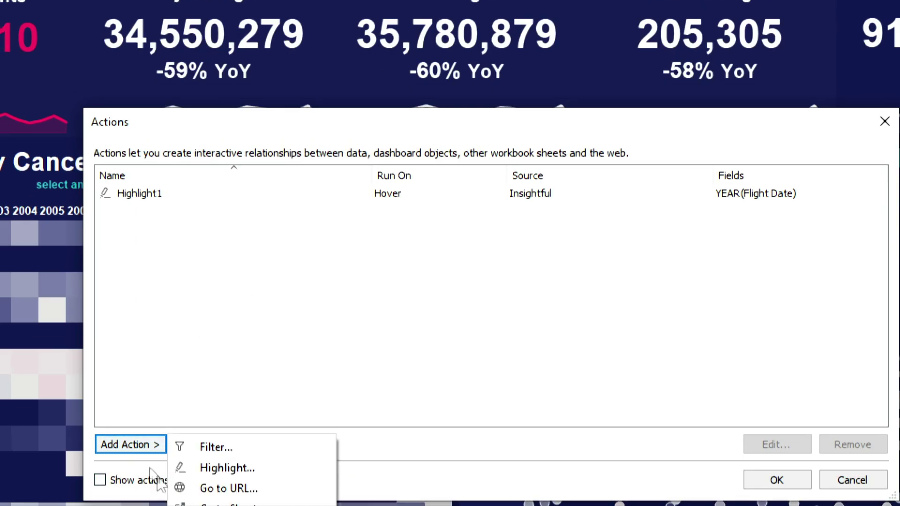
click(199, 445)
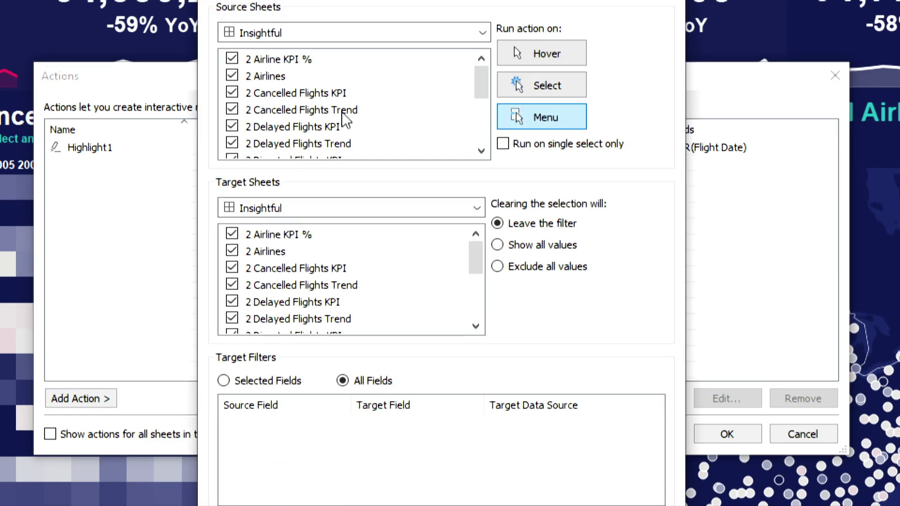
click(234, 59)
drag(298, 94, 227, 150)
scroll(306, 159, up, 5)
drag(300, 105, 233, 164)
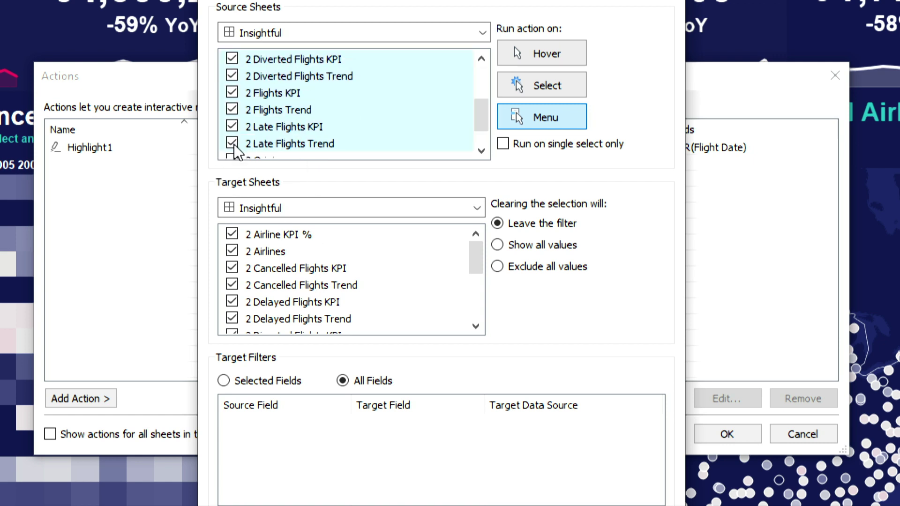
click(232, 143)
scroll(281, 140, down, 1)
click(232, 143)
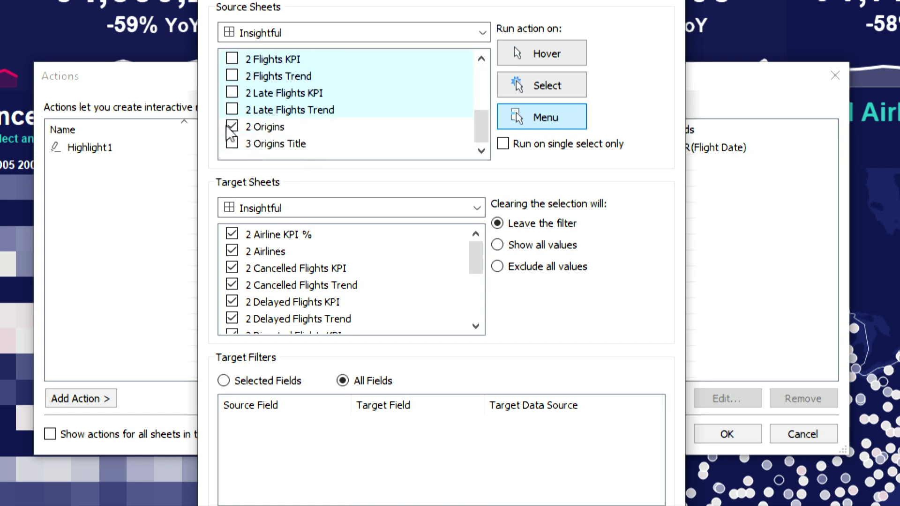
click(232, 127)
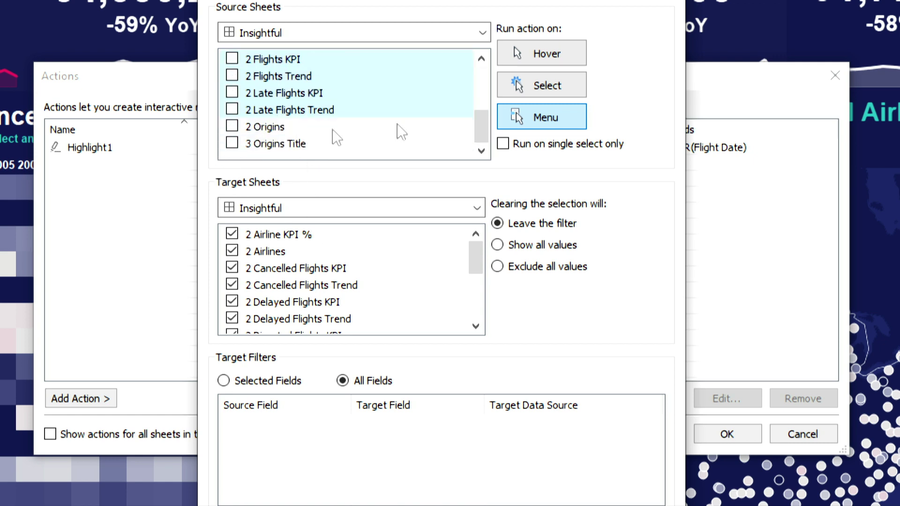
- Make the filter action run on select, show all values when cleared, and target only the 2 Origins sheet
click(562, 87)
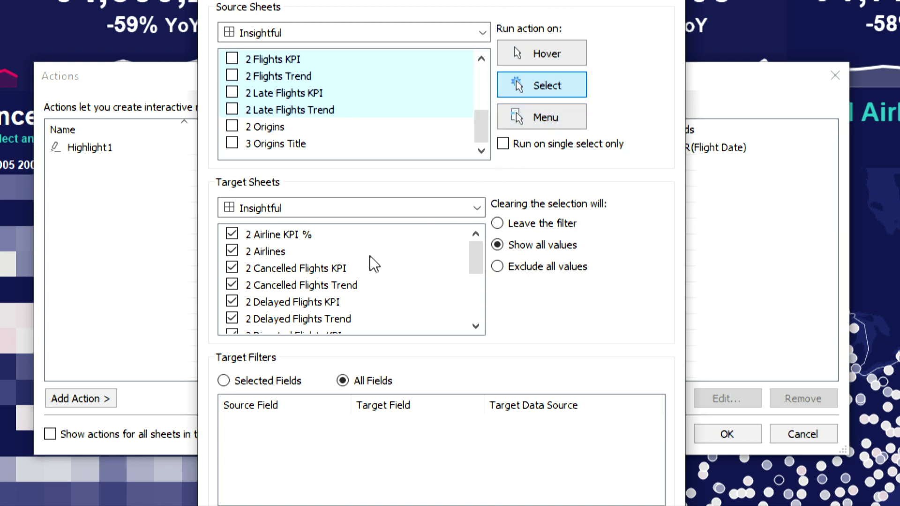
scroll(352, 298, down, 2)
scroll(349, 297, up, 2)
drag(301, 233, 264, 412)
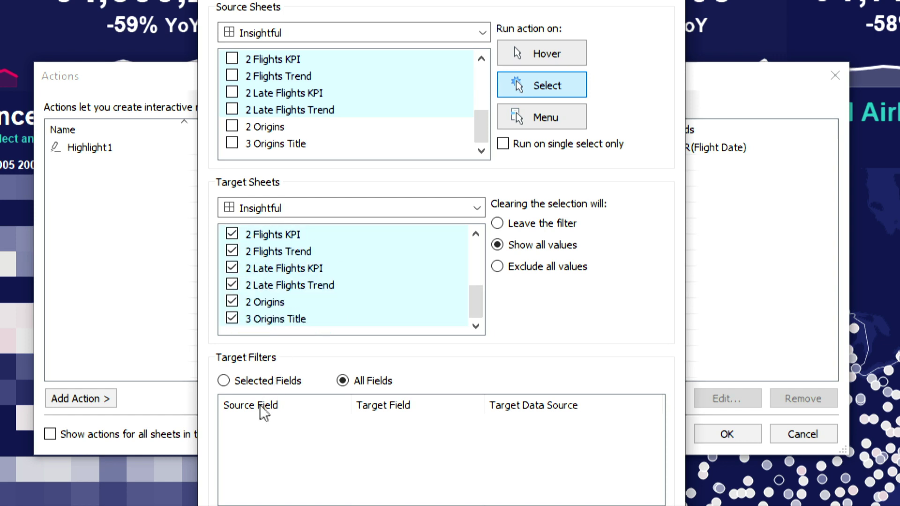
click(234, 319)
click(281, 286)
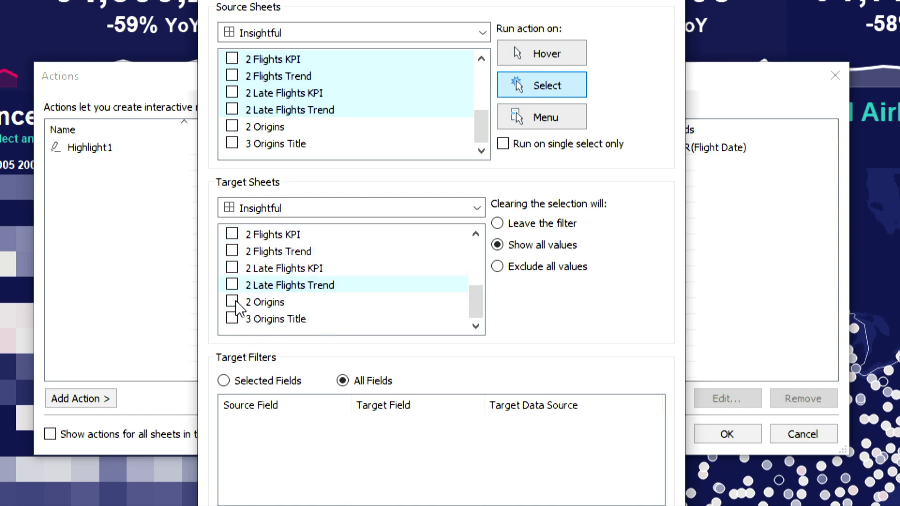
click(233, 302)
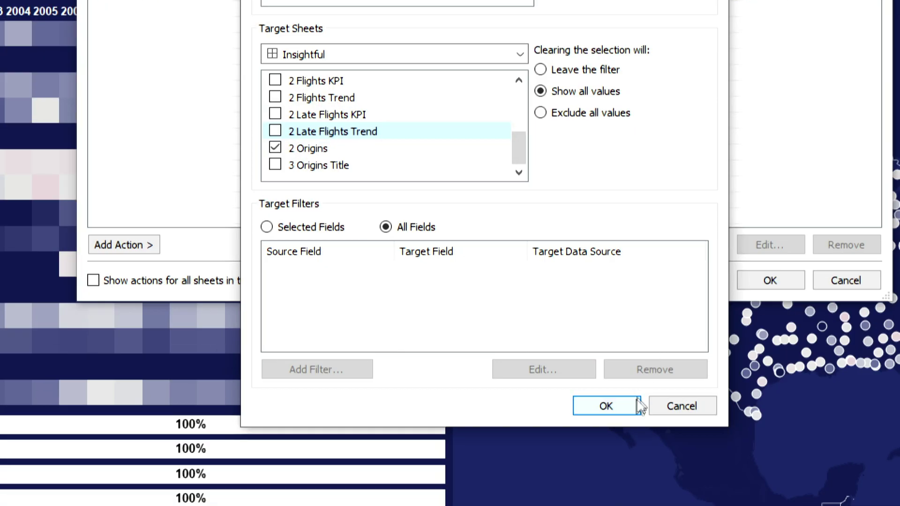
- Save the filter action and test it by selecting Envoy's 2015 cell and the high-cancellation origin in Colorado
click(638, 405)
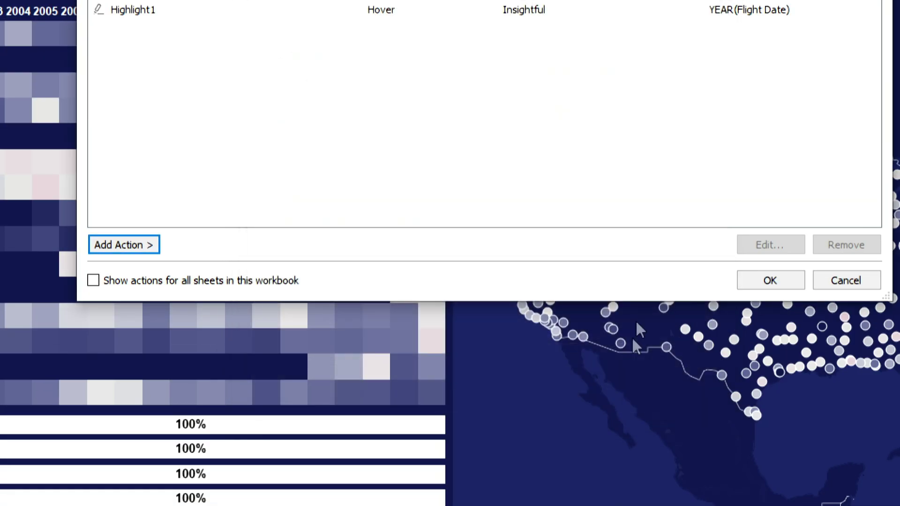
click(770, 281)
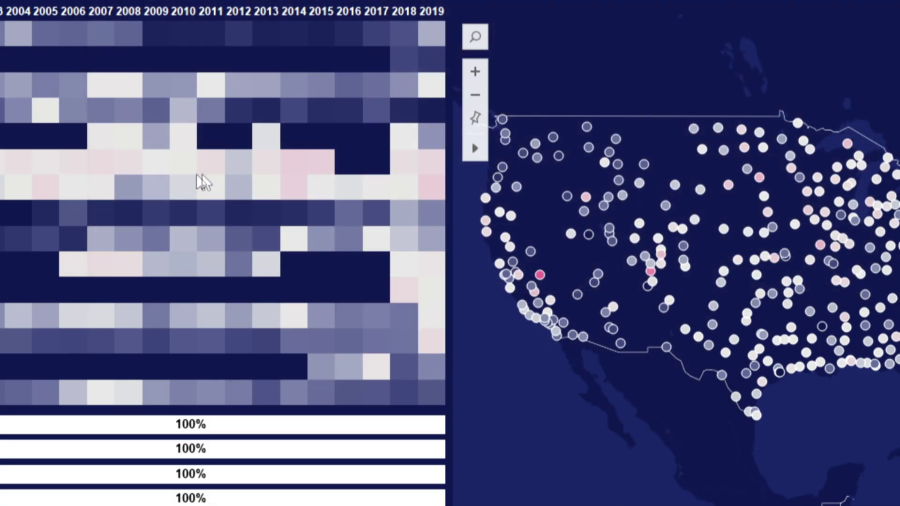
click(313, 168)
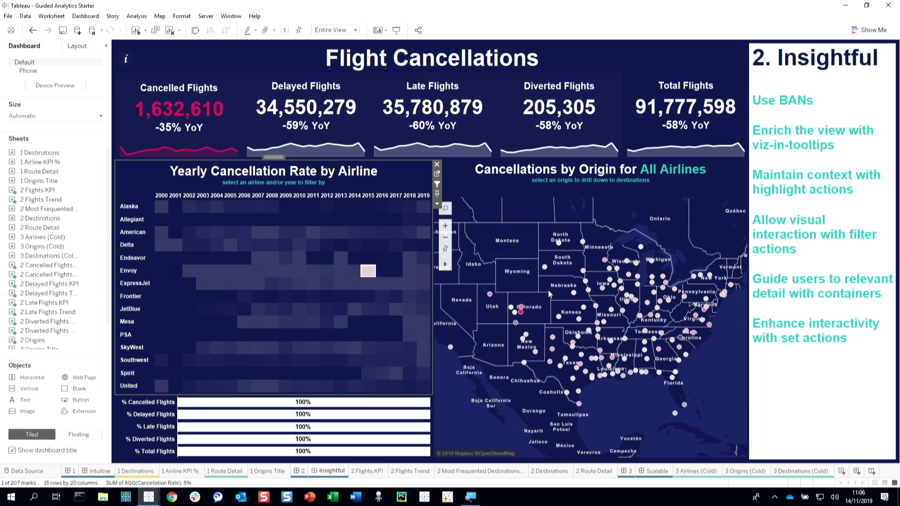
click(524, 313)
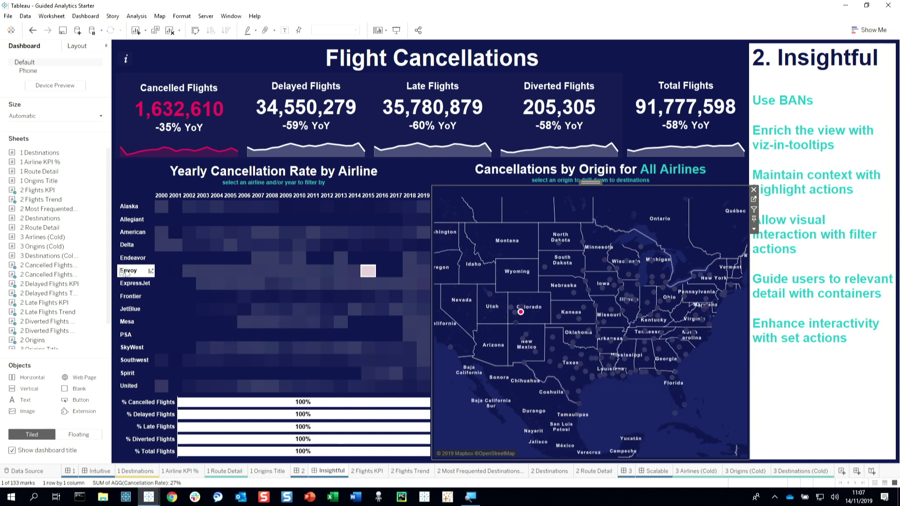
- Add the 2 Destinations sheet below the origins map and delete the extra layout container that came with it
mouse_move(90, 249)
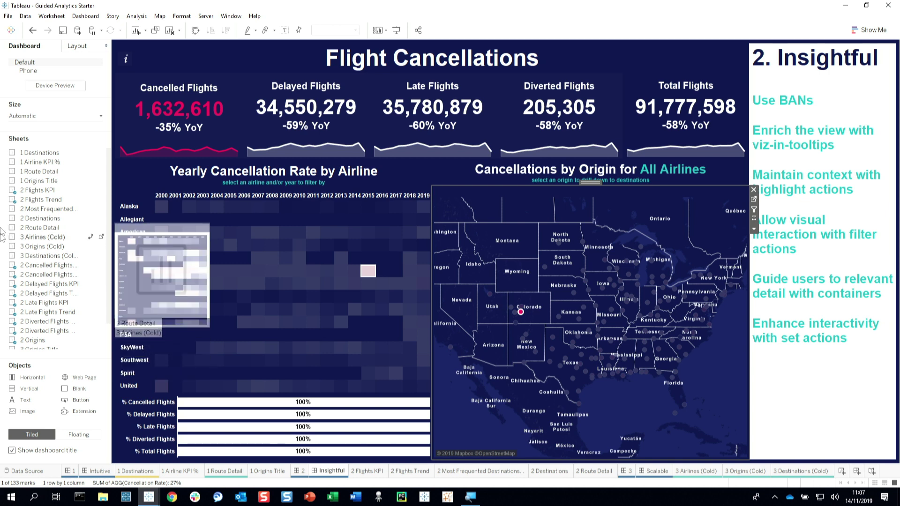
mouse_move(52, 230)
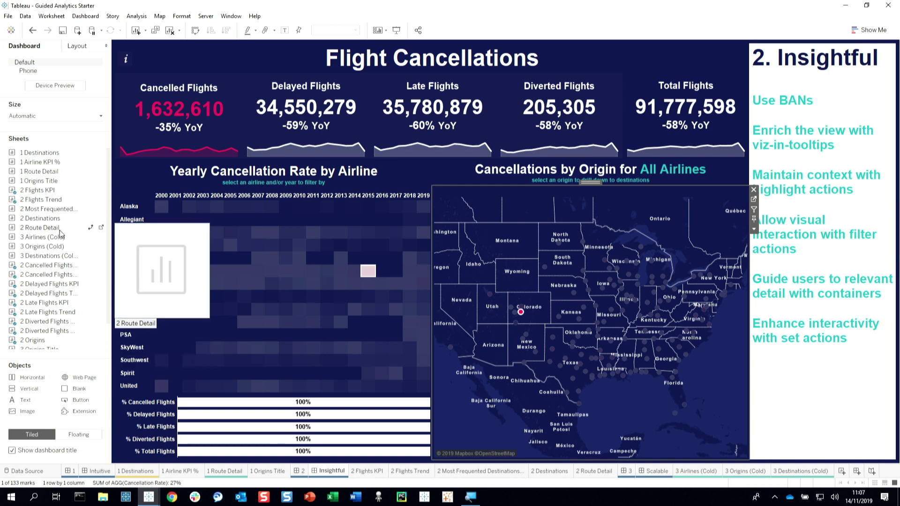
drag(56, 220, 599, 368)
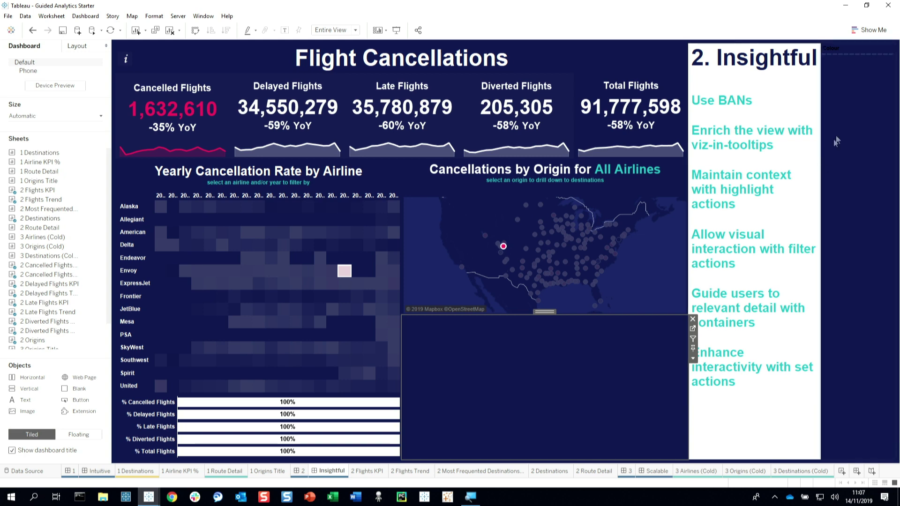
click(693, 319)
click(816, 47)
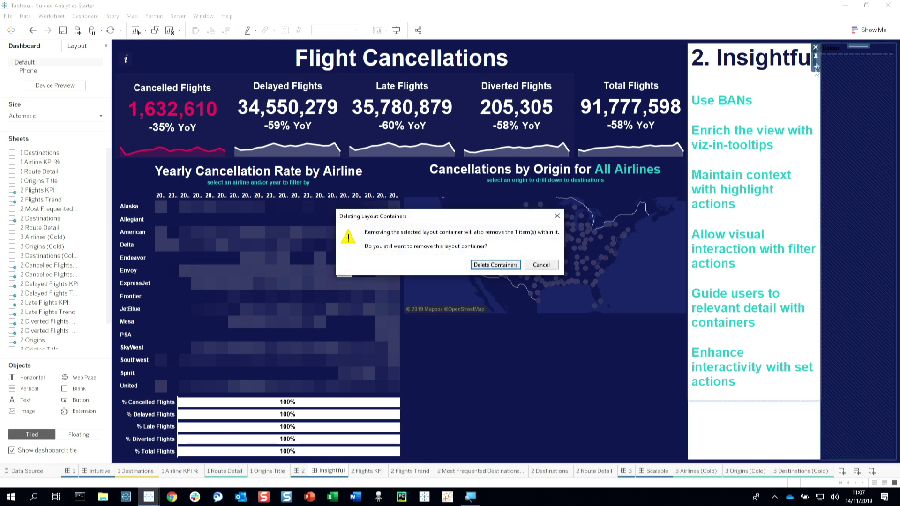
click(496, 265)
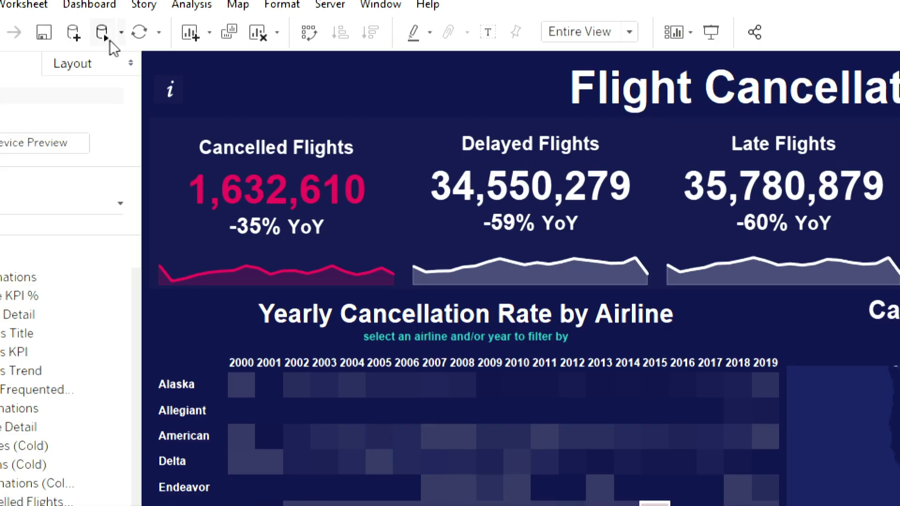
- Start another filter action for the Insightful dashboard and deselect every source sheet except 2 Origins
click(94, 32)
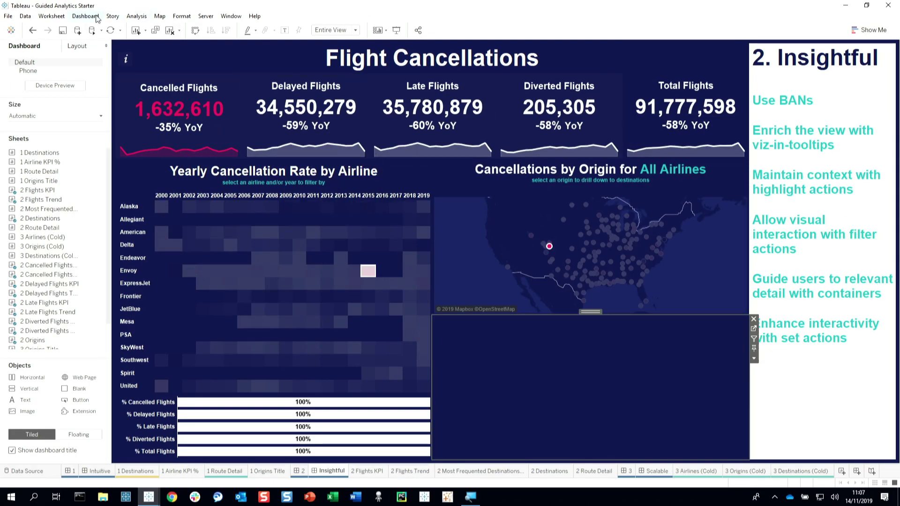
click(85, 16)
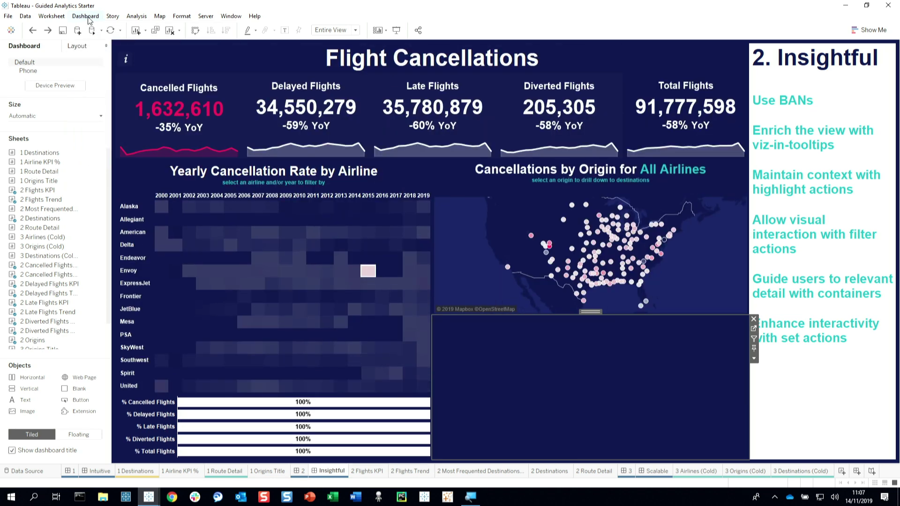
click(86, 16)
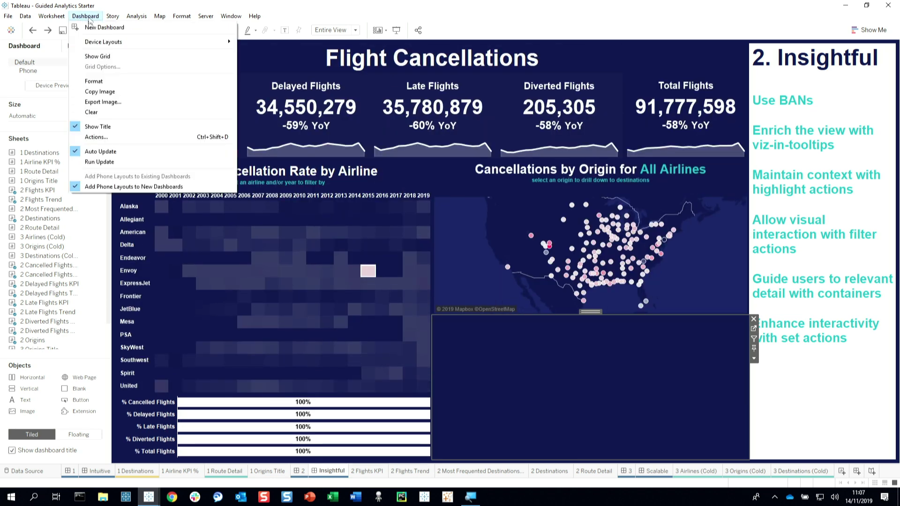
click(94, 123)
key(ctrl+shift+d)
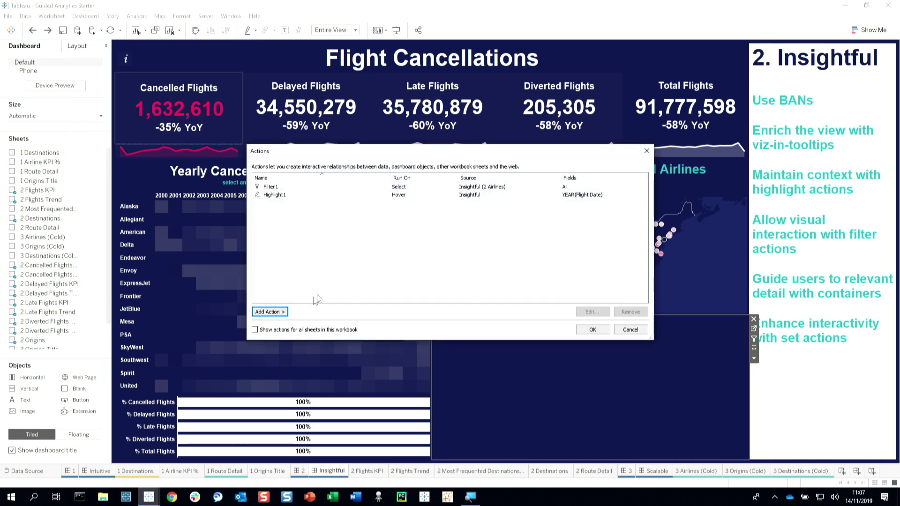
click(286, 312)
click(310, 313)
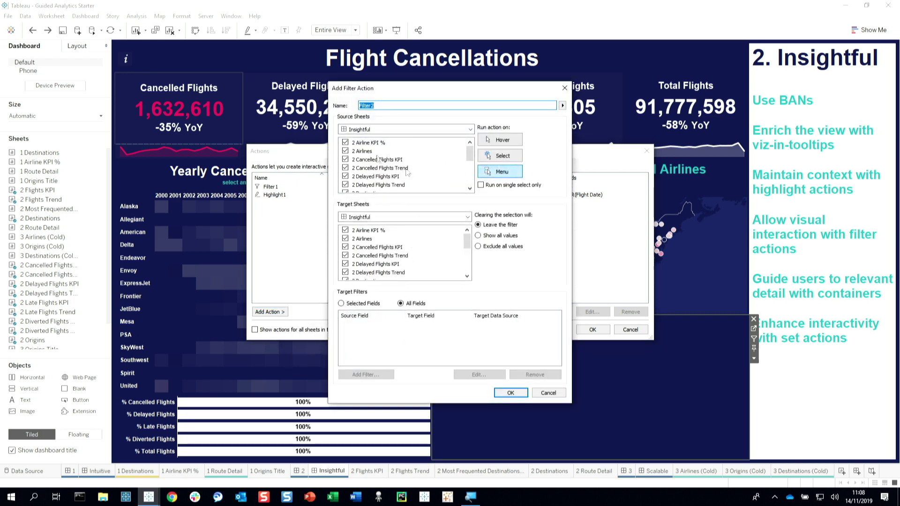
scroll(391, 159, down, 3)
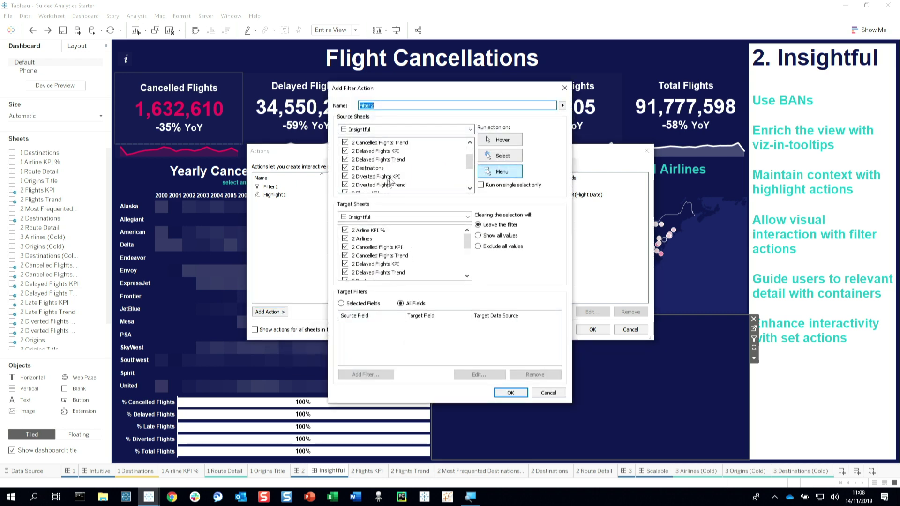
drag(382, 175, 391, 110)
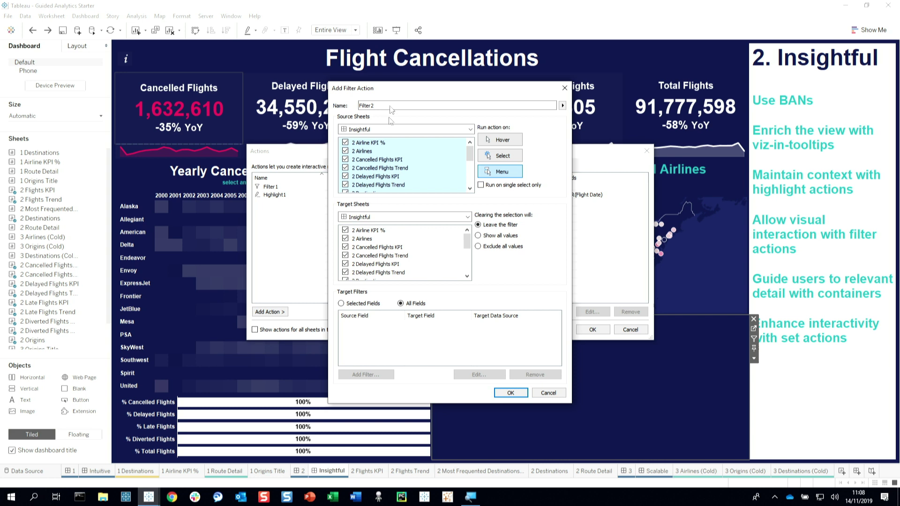
click(344, 142)
scroll(359, 167, down, 5)
drag(362, 184, 363, 177)
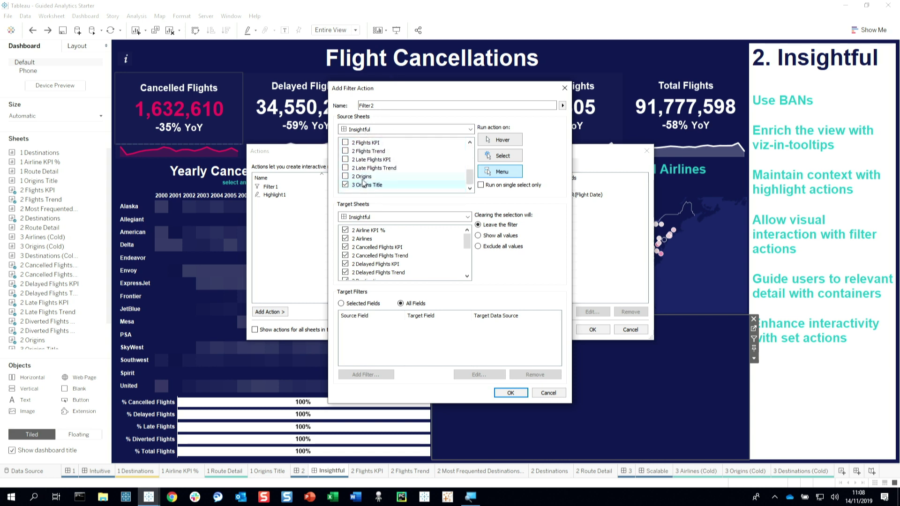
click(346, 177)
click(359, 176)
click(346, 176)
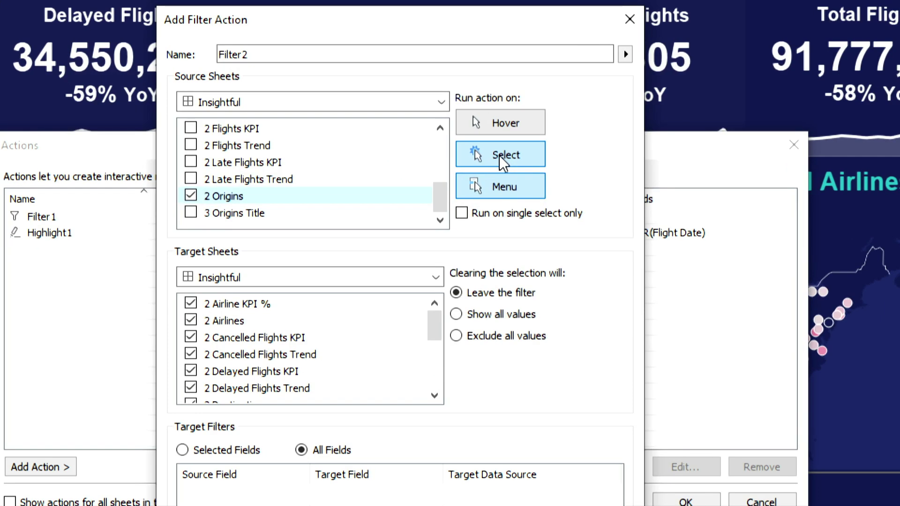
- Make the filter action run on select, target only 2 Destinations, exclude all values when cleared, and save it to the dashboard
click(500, 141)
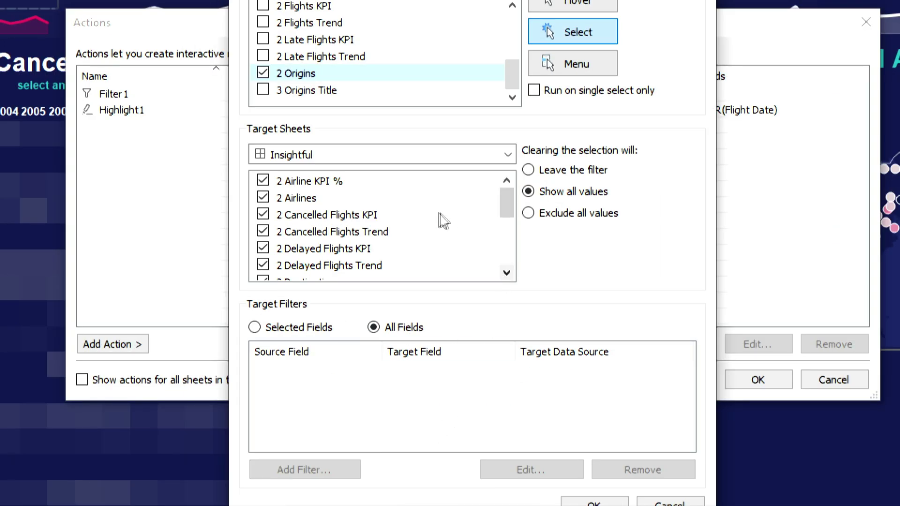
drag(289, 181, 322, 348)
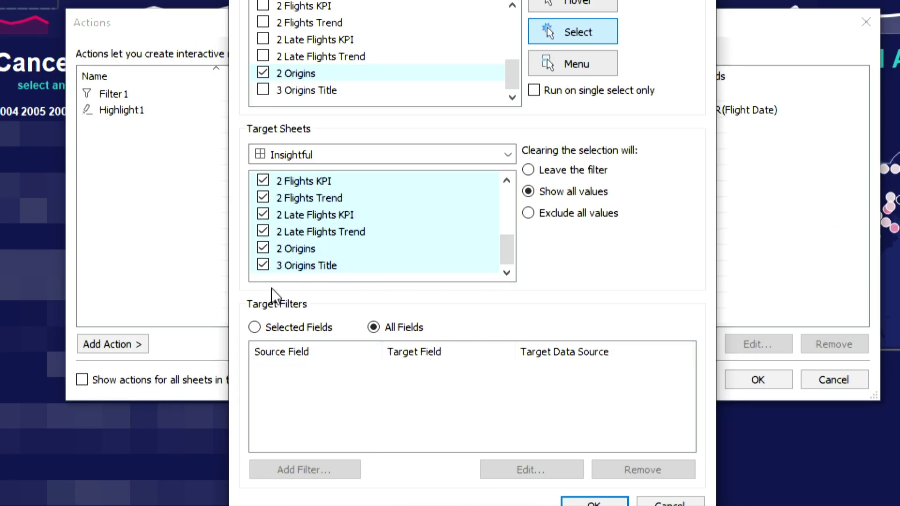
click(263, 265)
scroll(364, 235, up, 10)
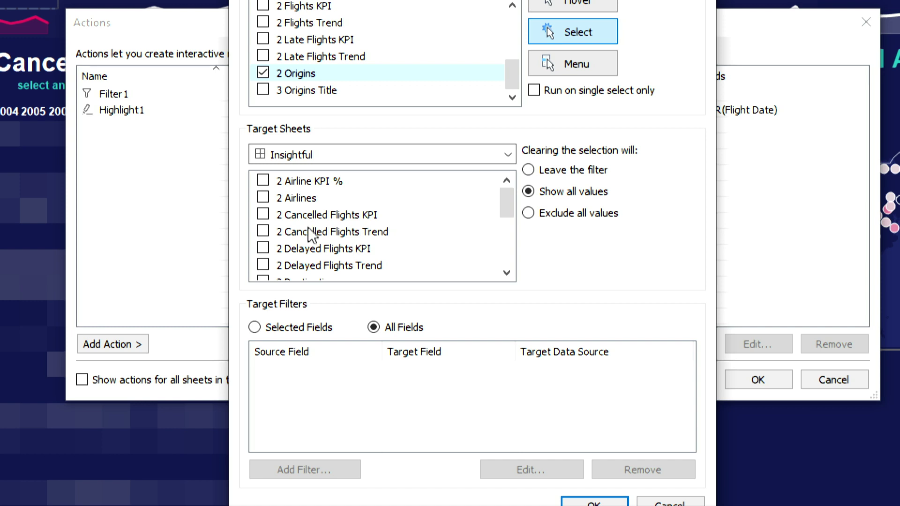
scroll(309, 234, down, 2)
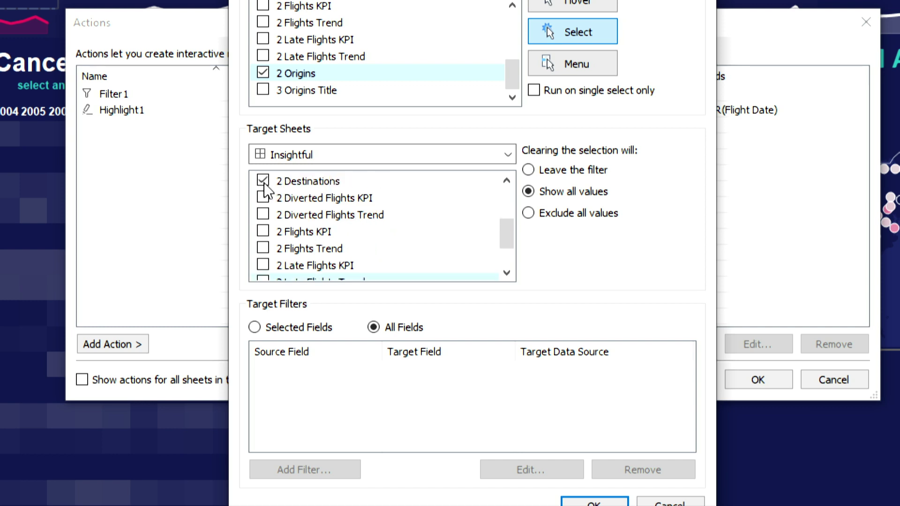
click(541, 216)
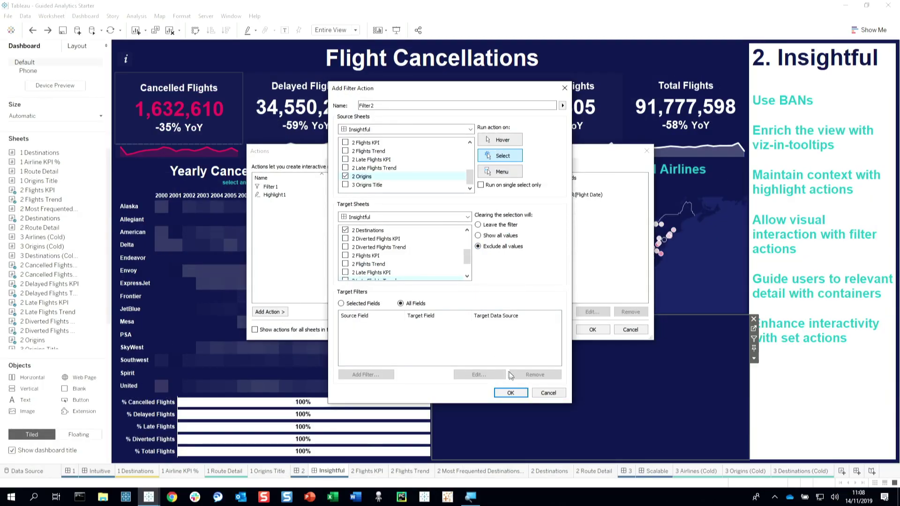
click(510, 393)
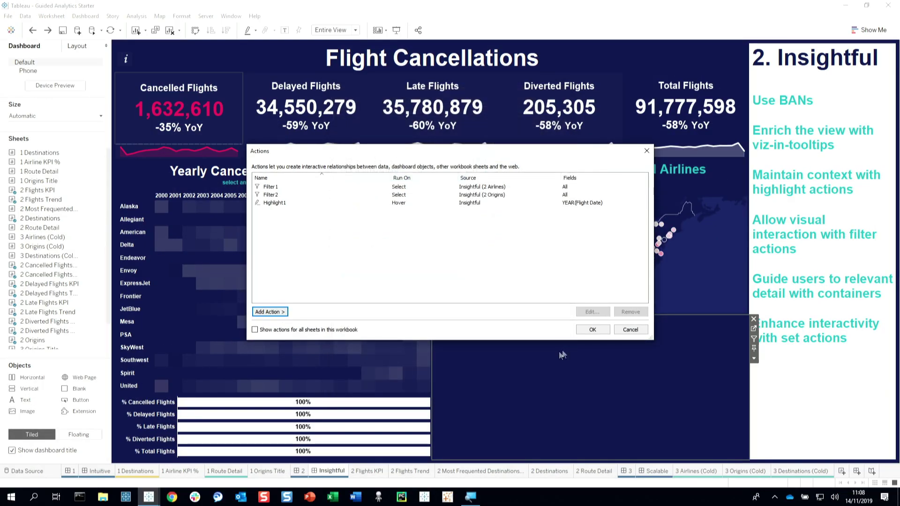
click(590, 330)
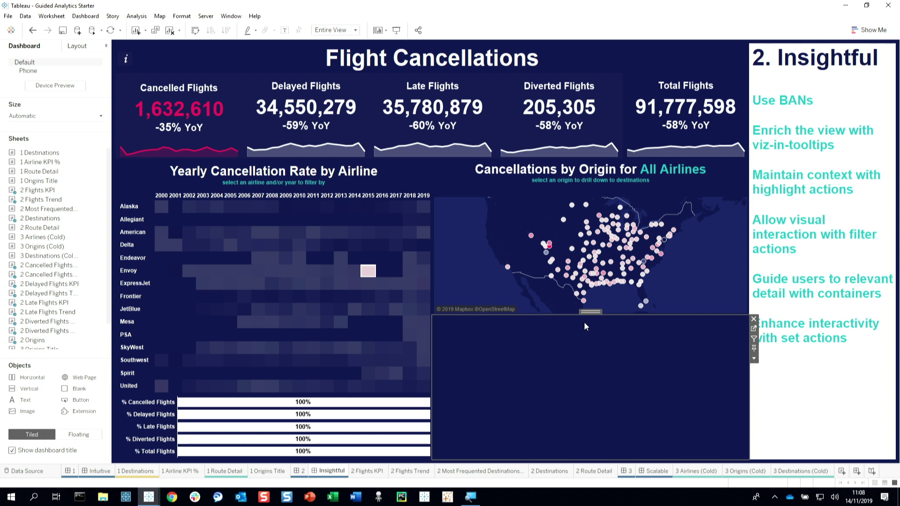
- Examine the layout container holding the origins and destinations maps and the destinations sheet's Fix Height option
mouse_move(585, 283)
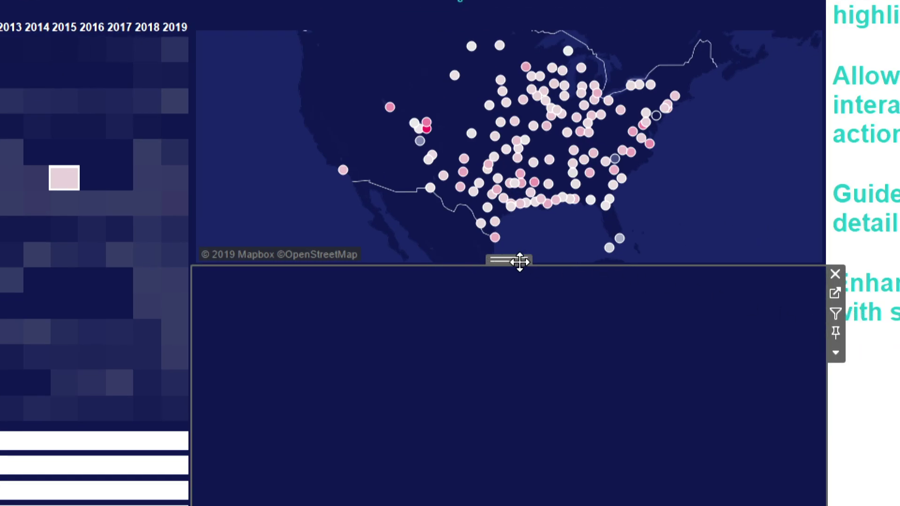
click(520, 260)
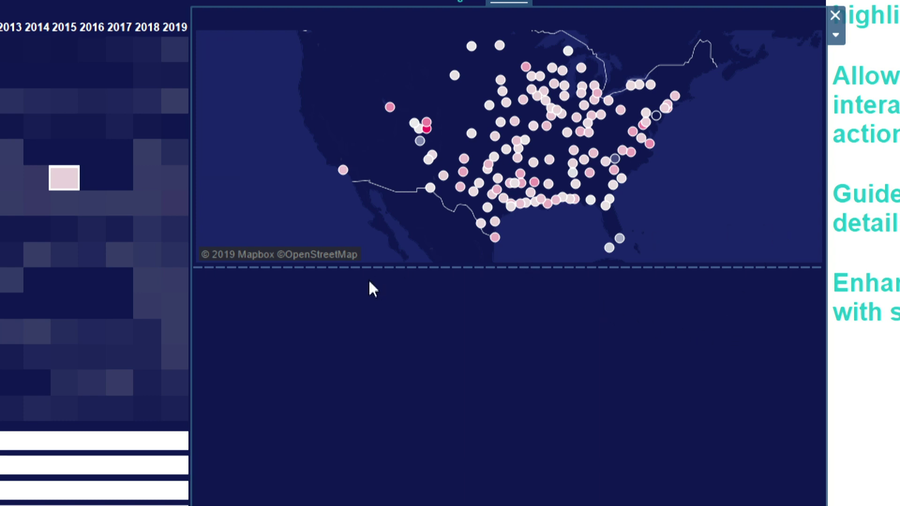
click(428, 318)
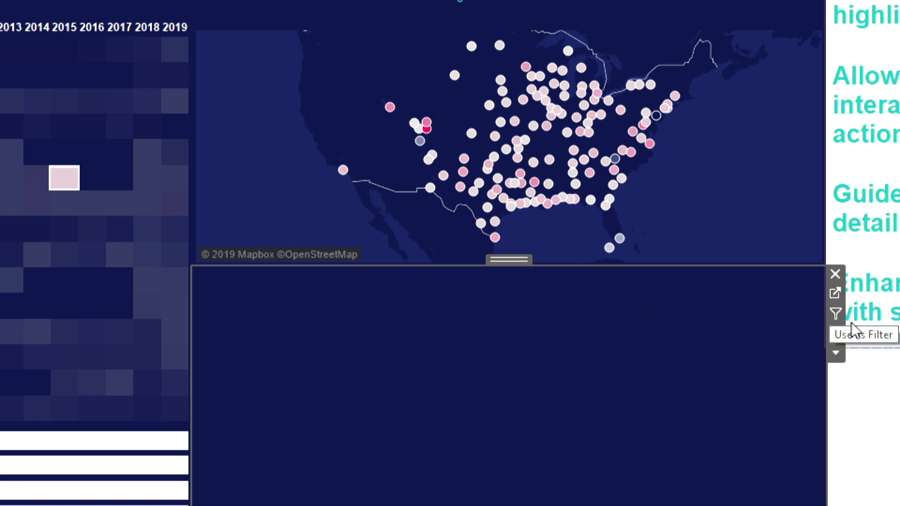
click(835, 332)
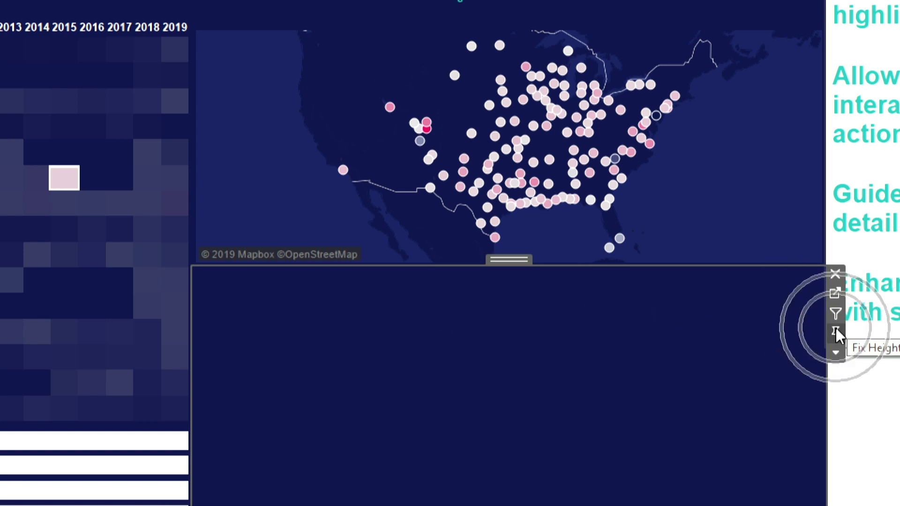
click(516, 262)
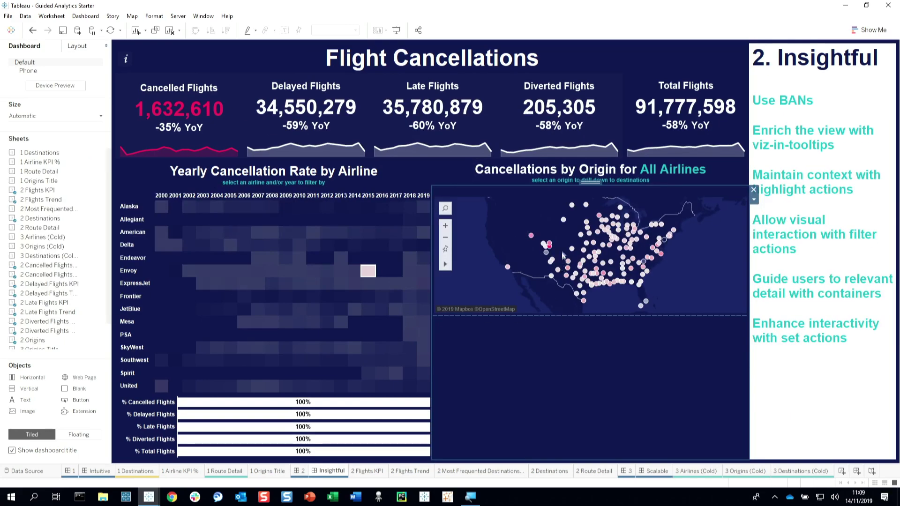
- Test the drill-down by selecting the DRO - Durango, CO origin on the map and clearing the selection again
mouse_move(408, 299)
click(548, 255)
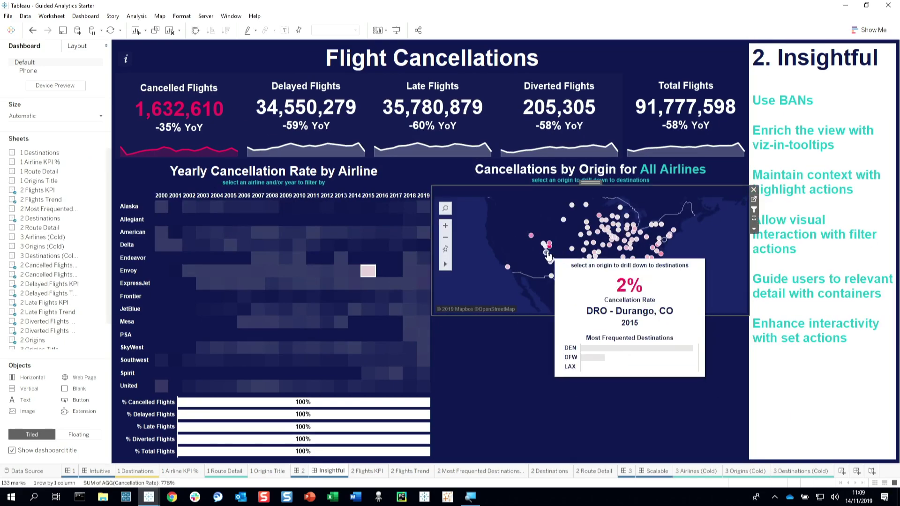
click(548, 253)
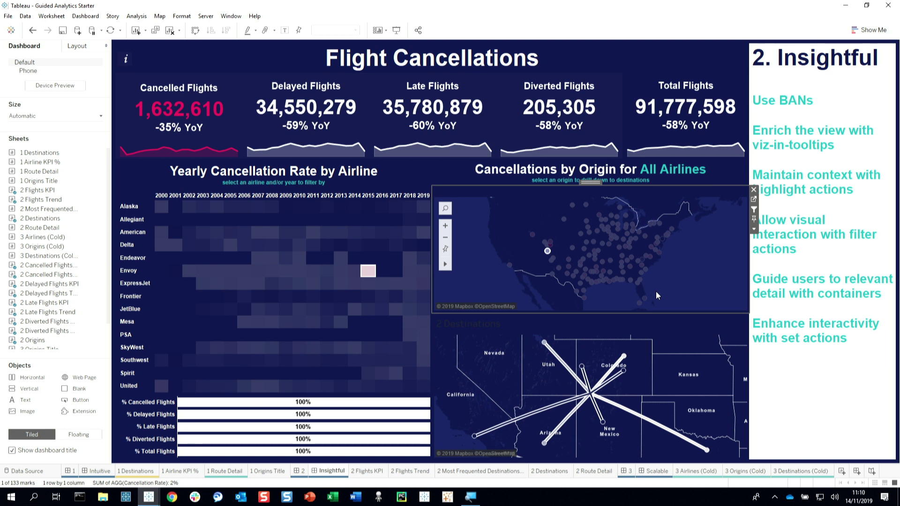
mouse_move(548, 253)
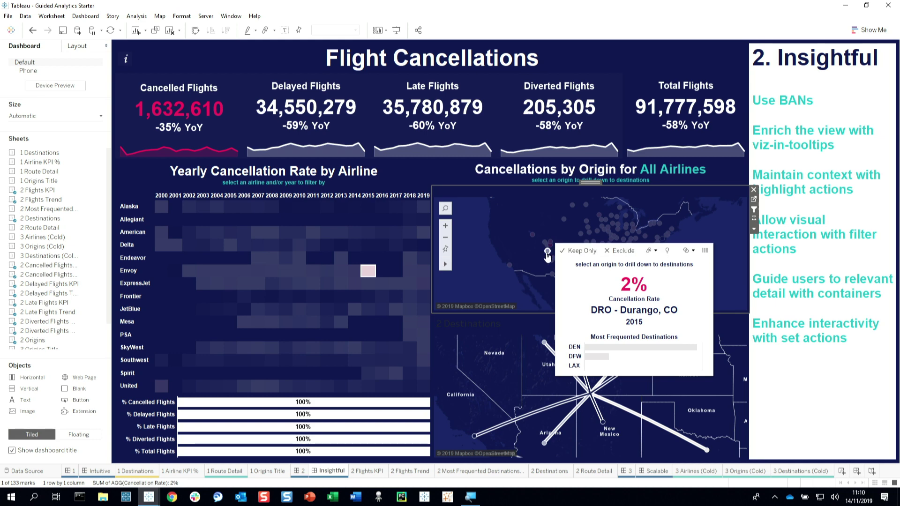
click(548, 253)
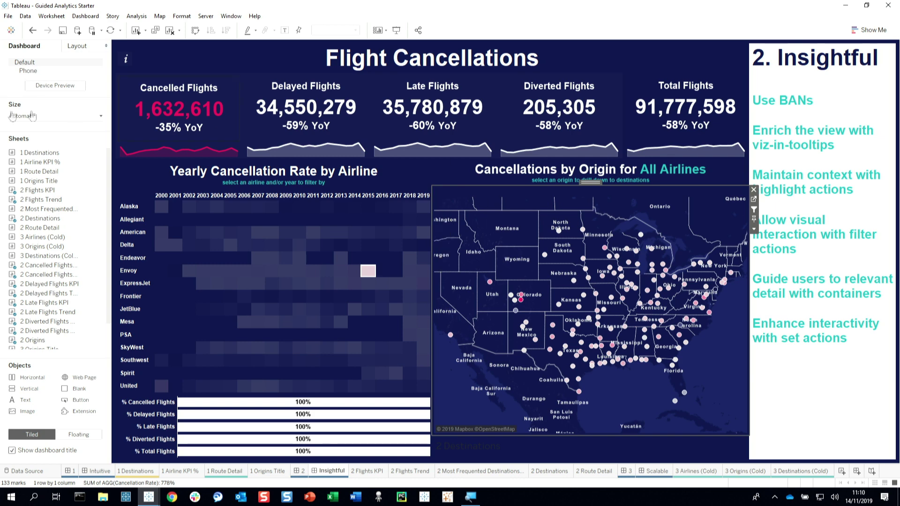
- Hide the title of the 2 Destinations sheet below the origins map
right_click(505, 453)
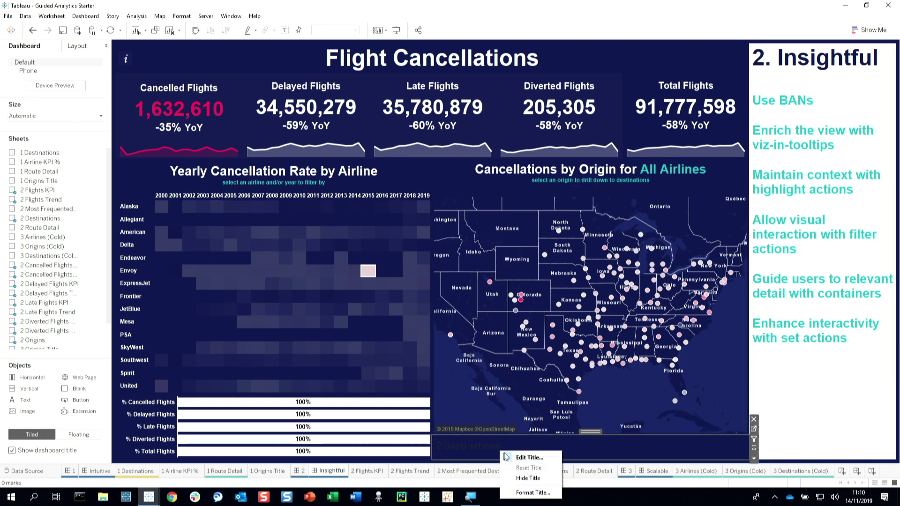
click(528, 478)
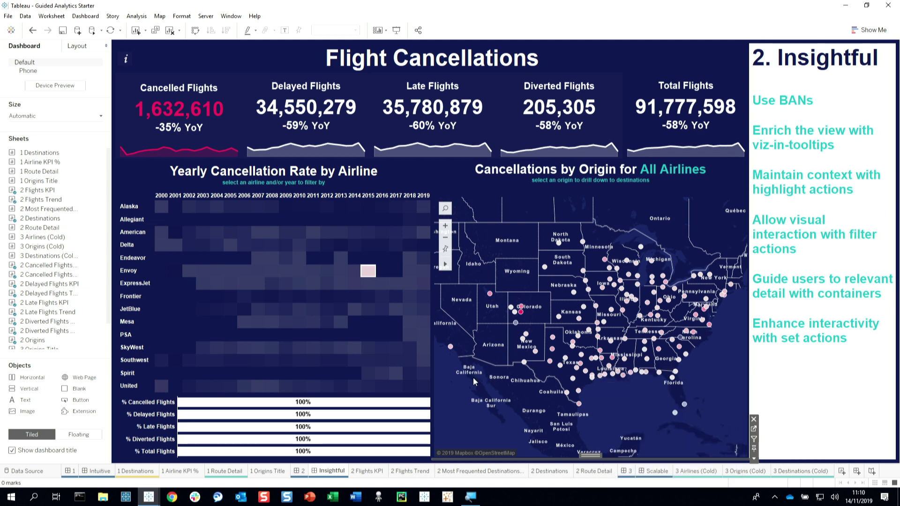
- Open the 2 Airline KPI % worksheet and create a set from Airline Name (Short) containing only Endeavor
mouse_move(337, 360)
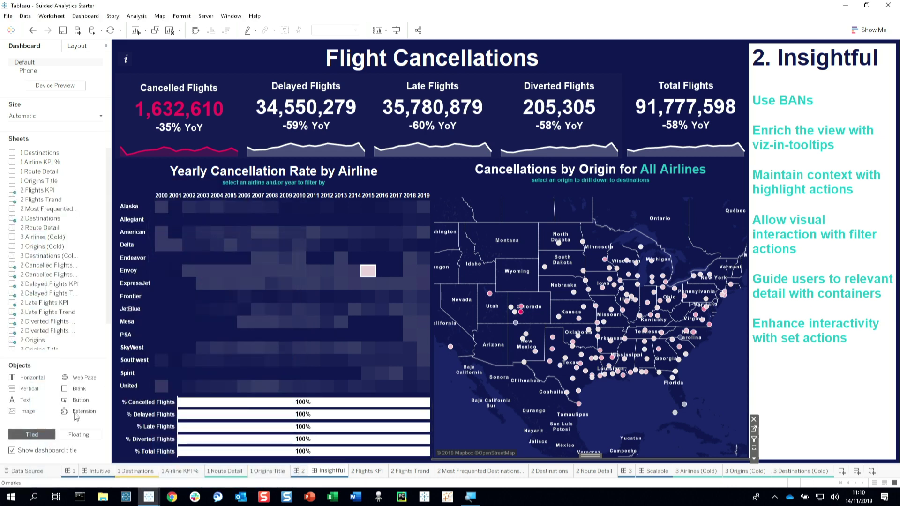
click(121, 425)
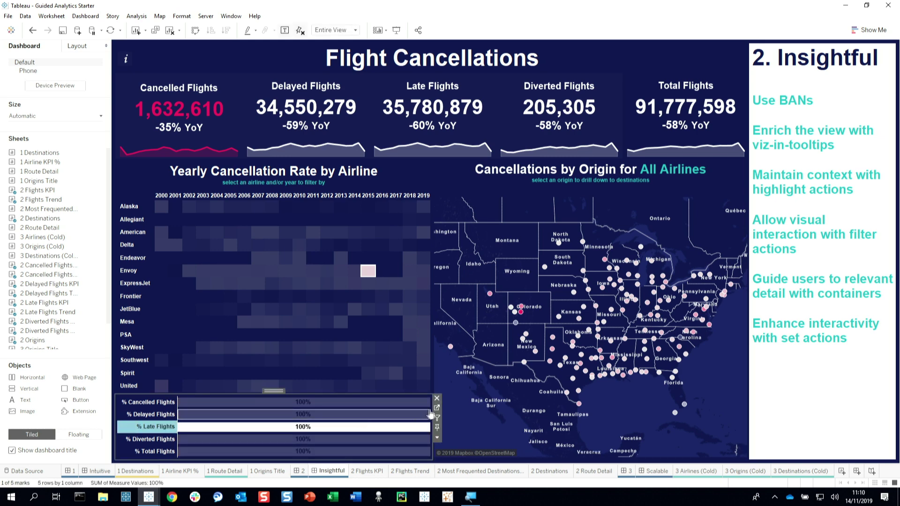
click(433, 411)
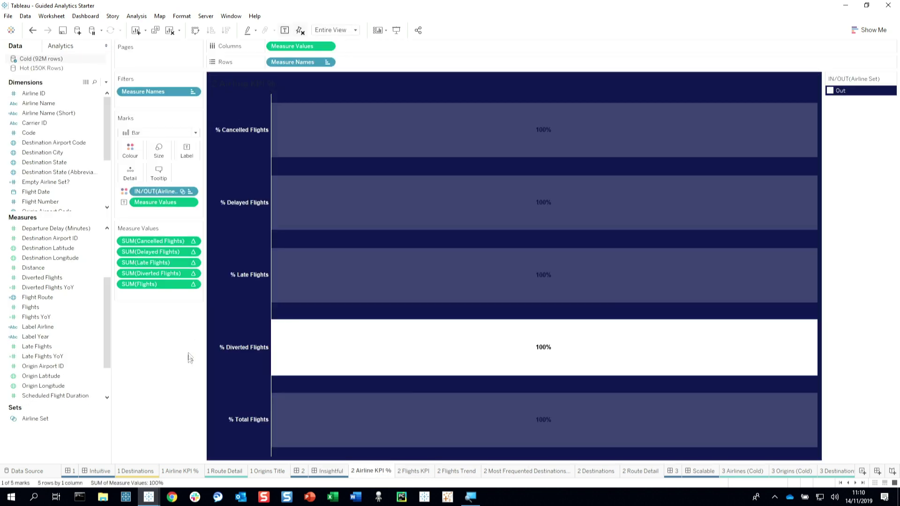
click(335, 355)
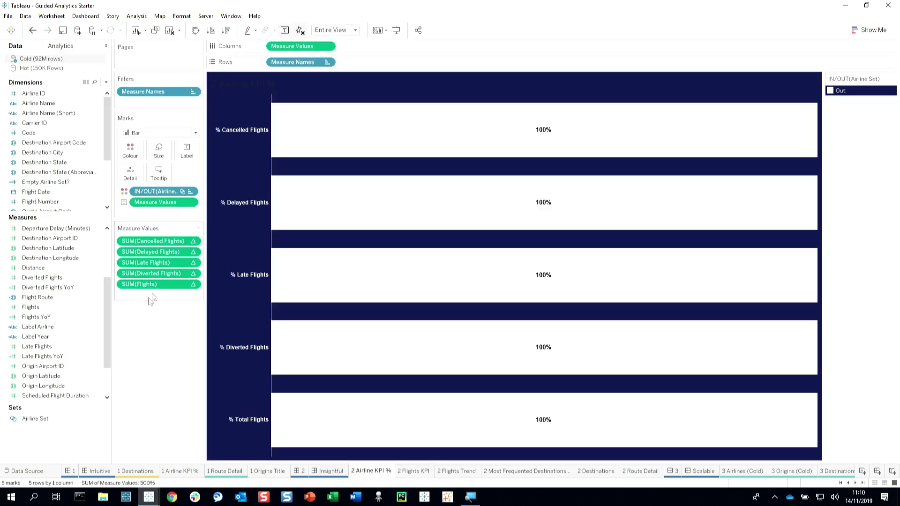
mouse_move(153, 255)
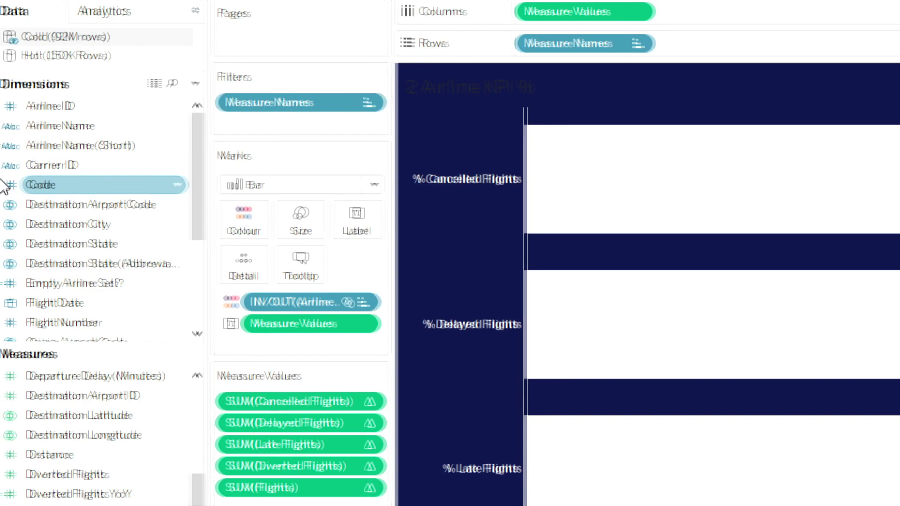
right_click(117, 148)
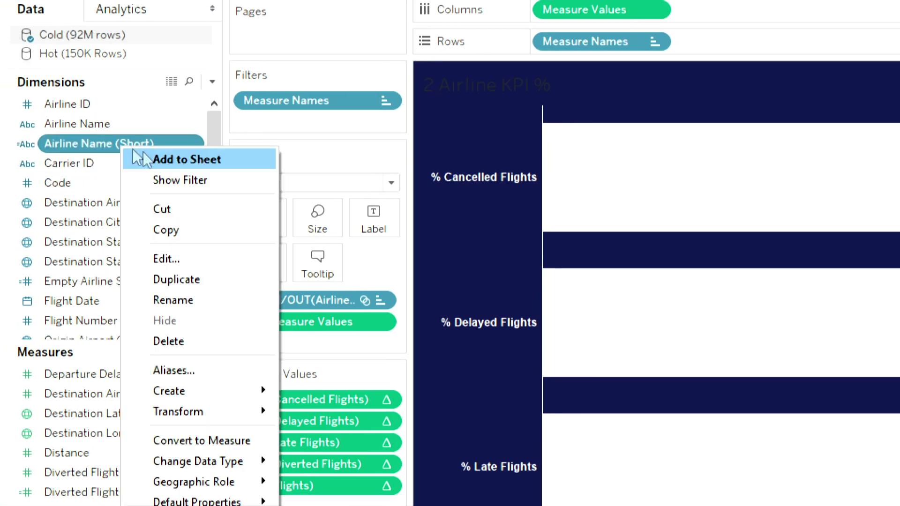
mouse_move(260, 390)
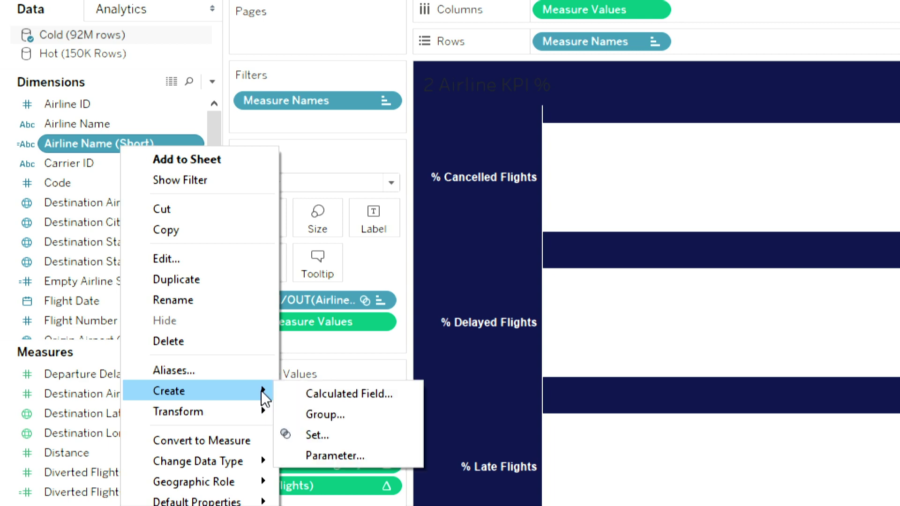
click(364, 429)
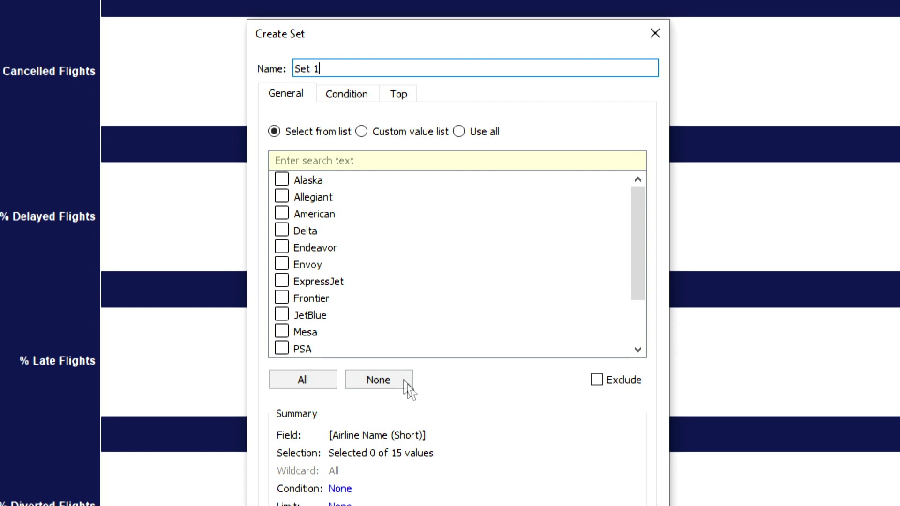
click(282, 247)
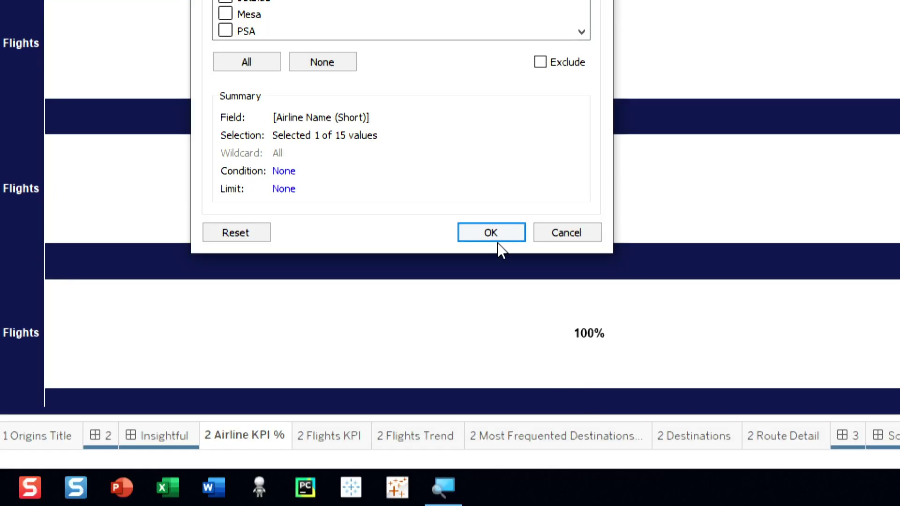
click(491, 233)
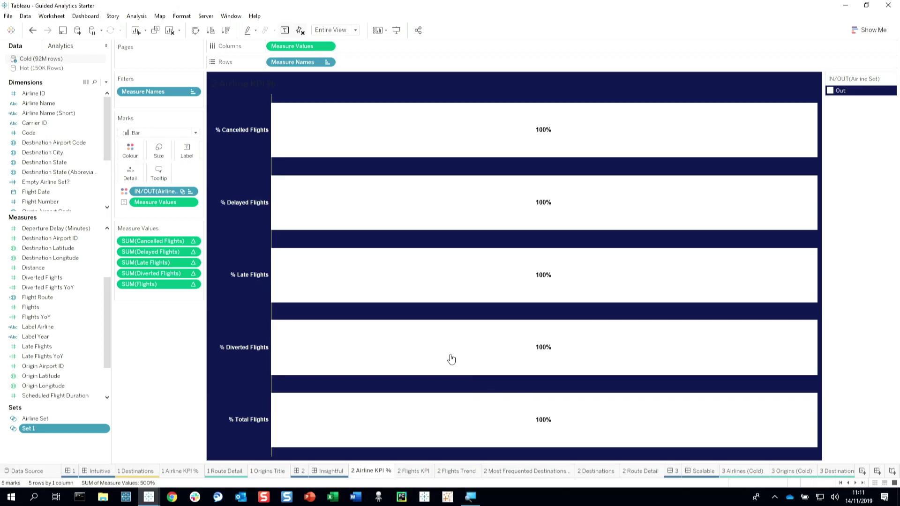
- Colour the KPI bars by Set 1 in place of Airline Set and order the legend with Out above In
click(54, 429)
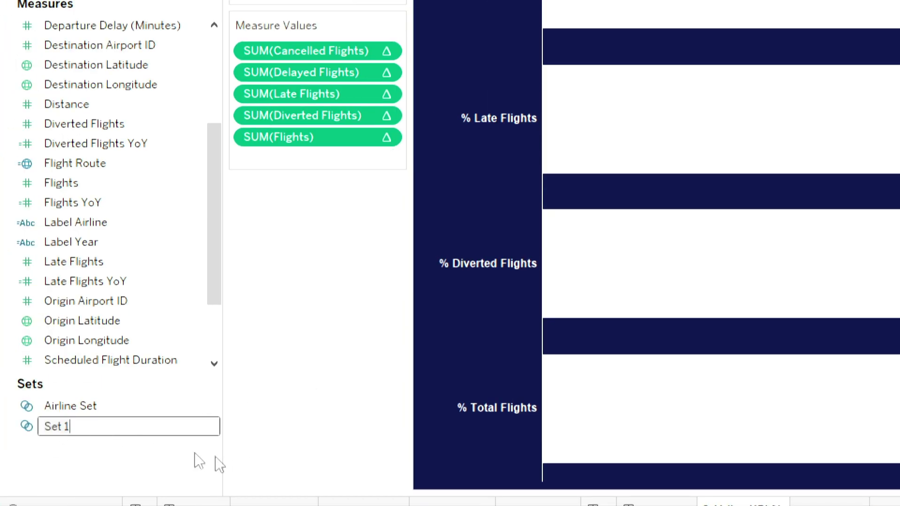
key(Return)
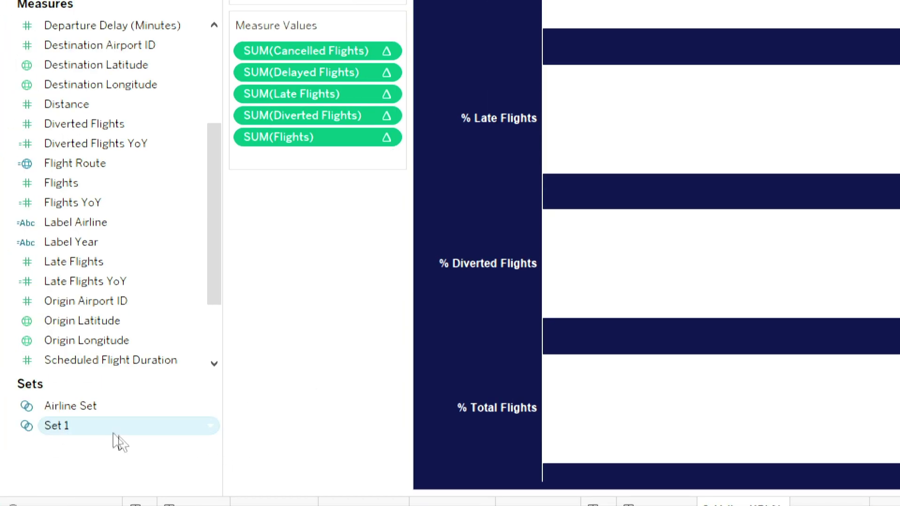
drag(115, 433, 287, 164)
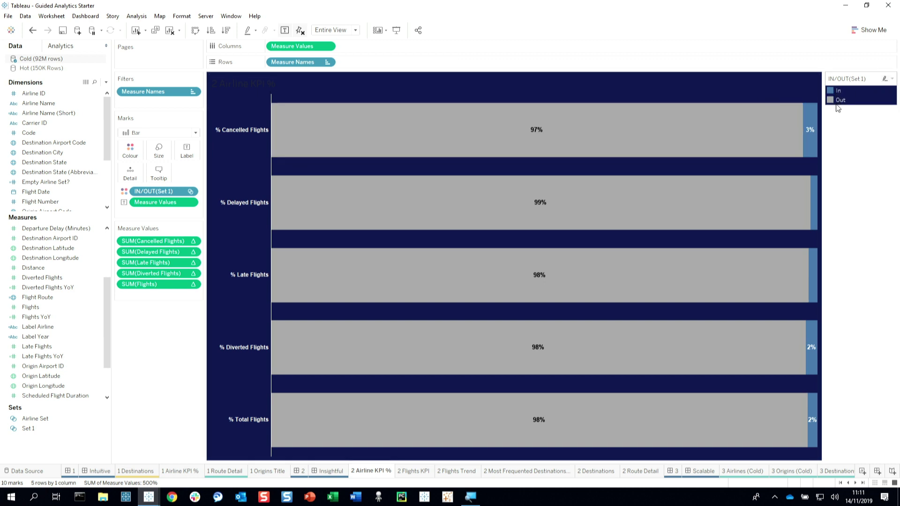
drag(835, 93, 838, 100)
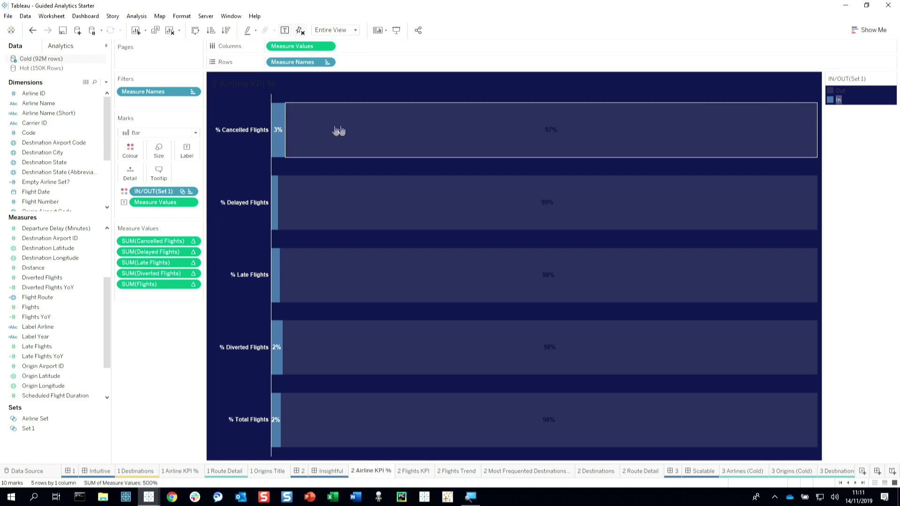
click(279, 131)
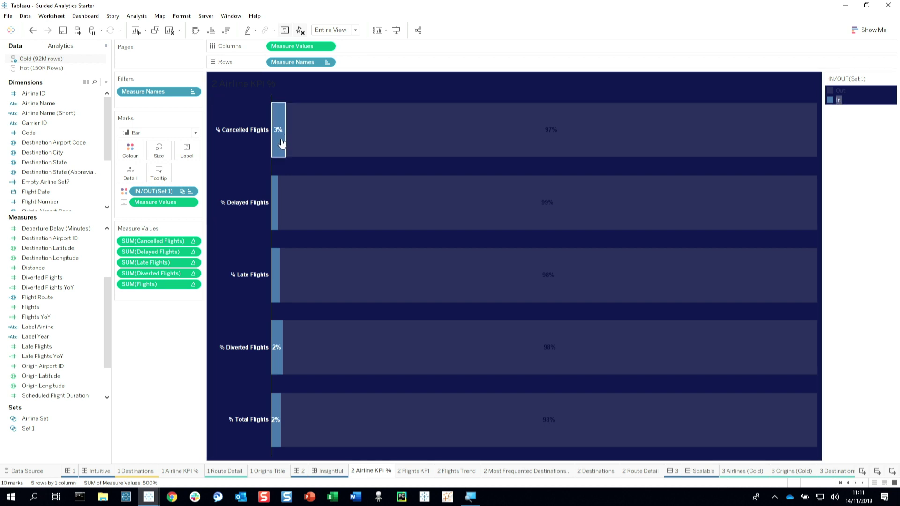
click(857, 136)
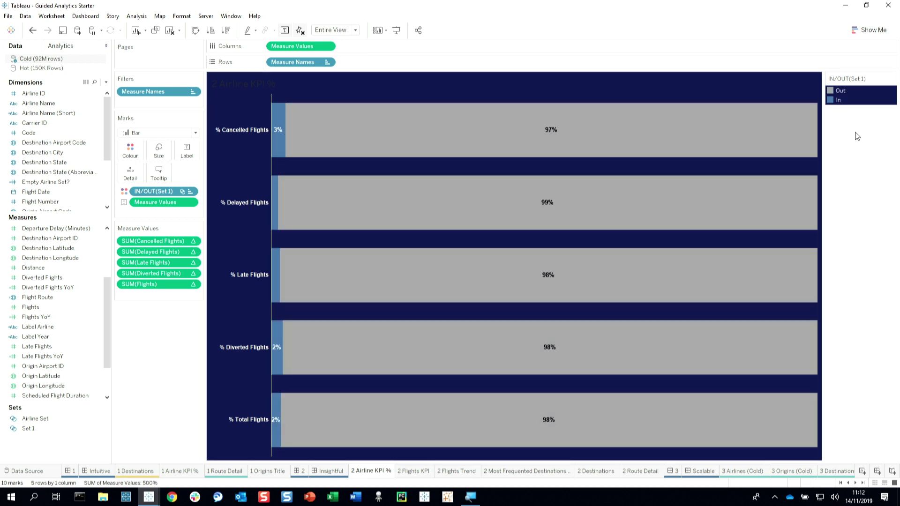
- Return to the Insightful dashboard and start a new action that changes set values
click(339, 471)
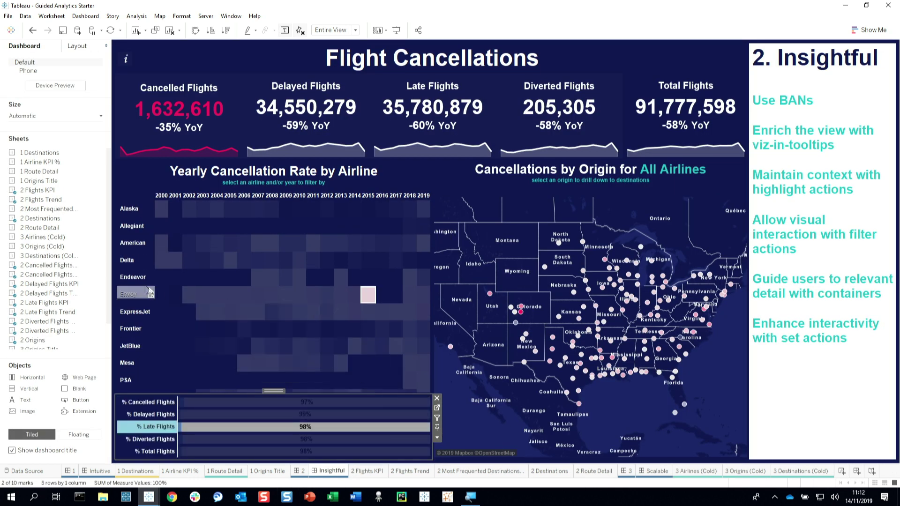
click(86, 16)
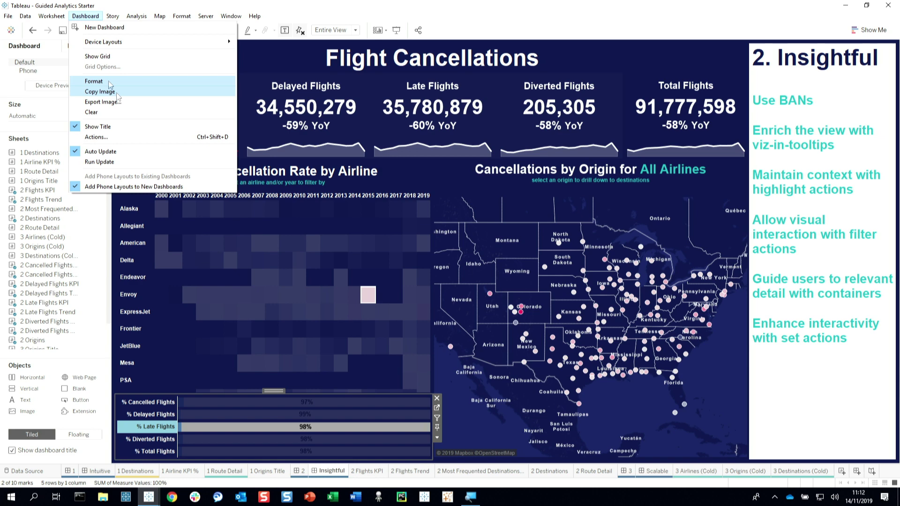
click(119, 136)
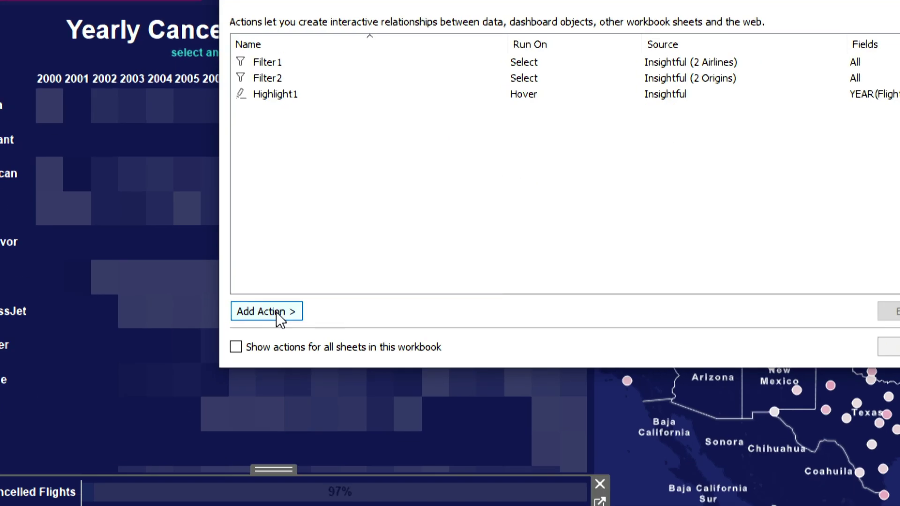
click(276, 312)
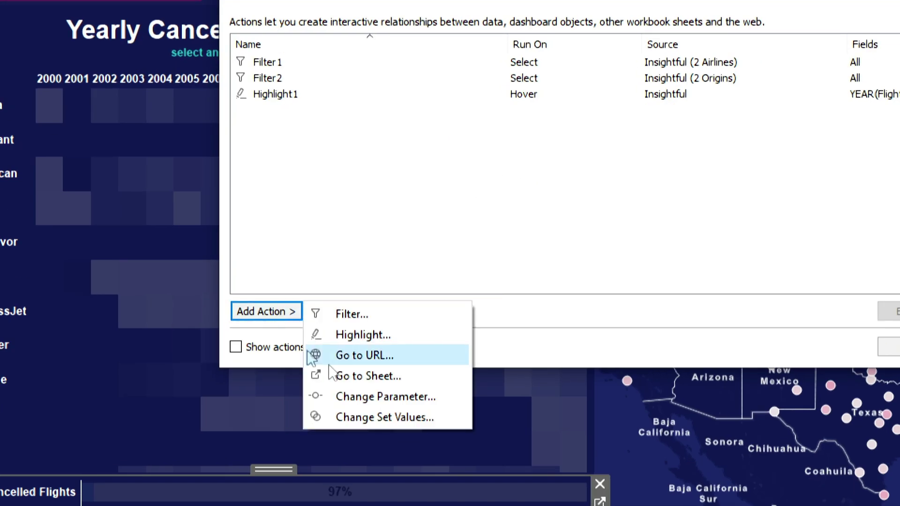
click(418, 417)
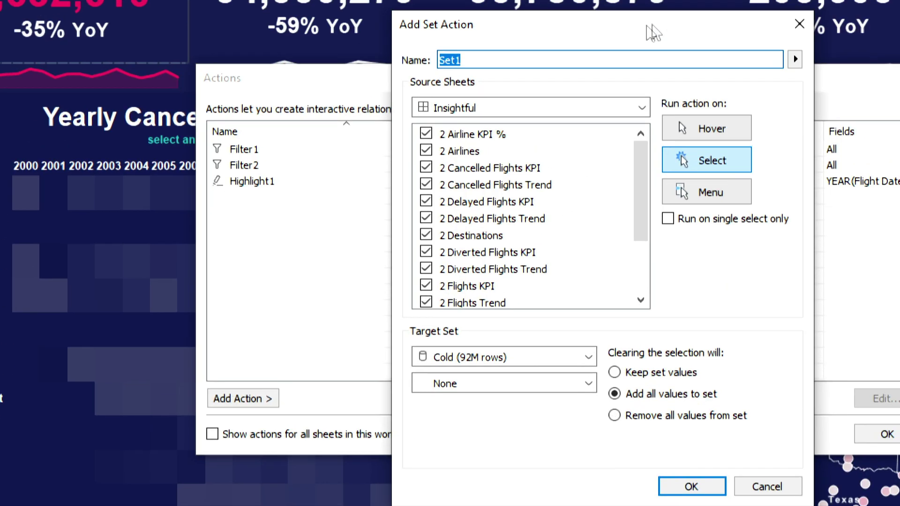
- Limit the set action's source to 2 Airlines, make it keep set values when the selection is cleared, and save it to the dashboard
click(425, 134)
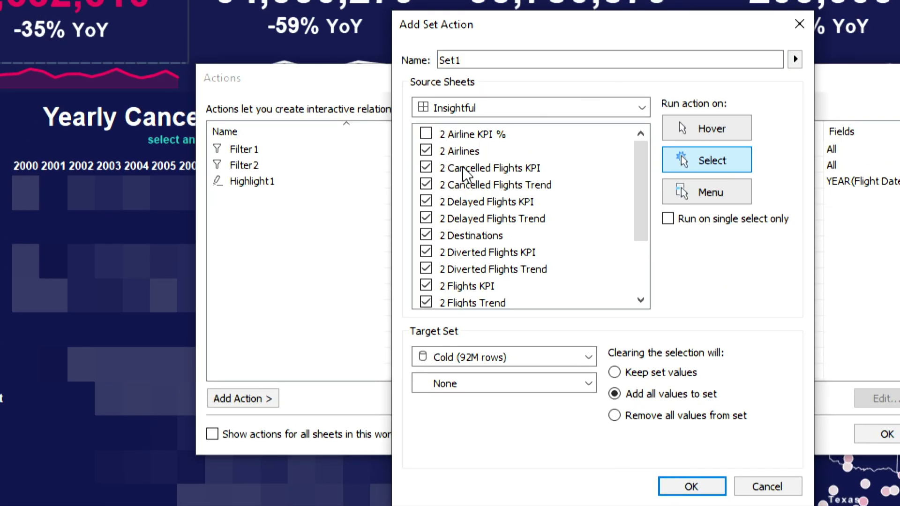
drag(464, 168, 462, 326)
click(426, 285)
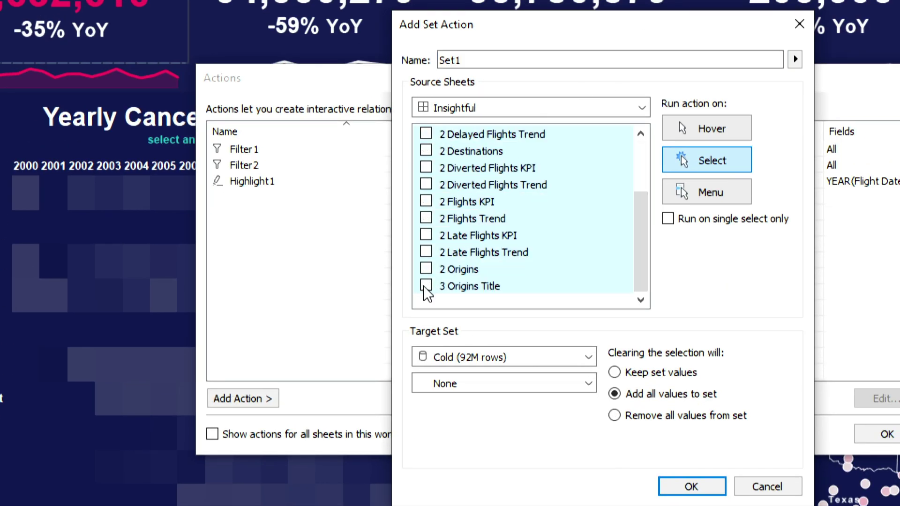
scroll(485, 236, up, 2)
click(483, 184)
click(500, 151)
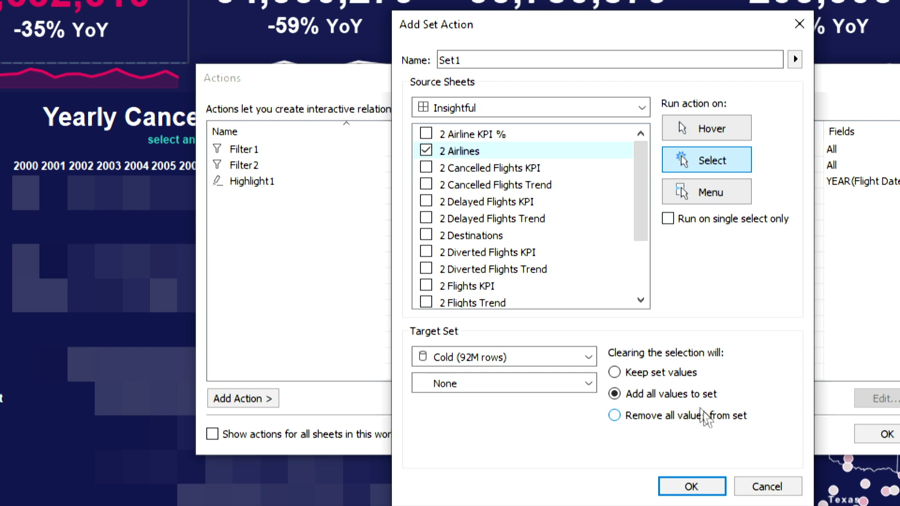
click(681, 372)
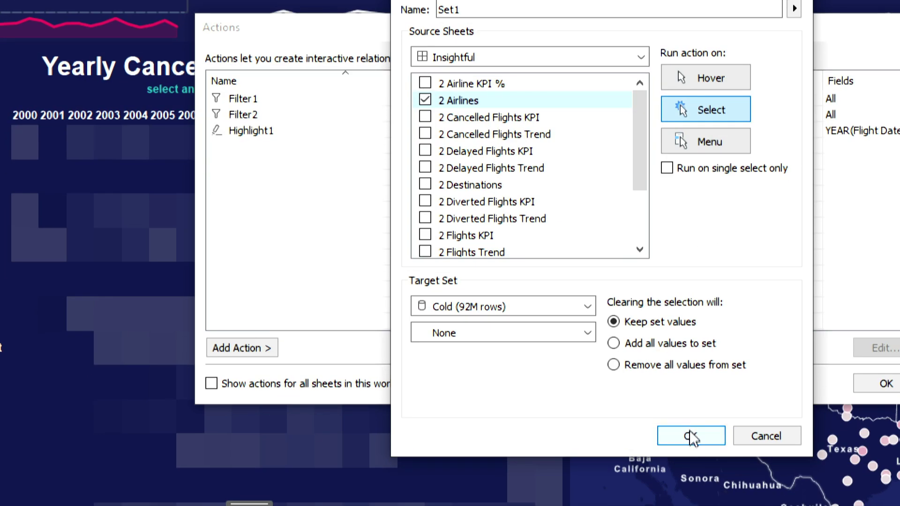
click(692, 486)
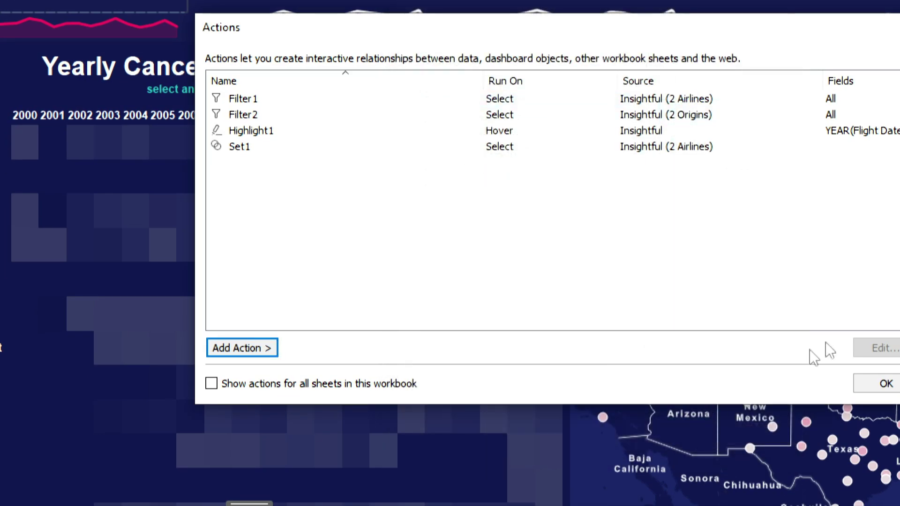
click(846, 376)
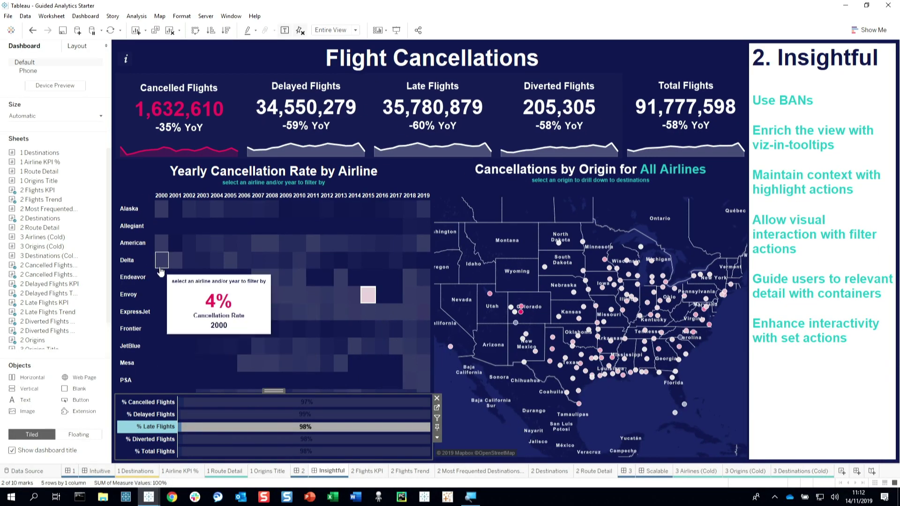
- Test the set action by selecting the Delta 2000, Alaska 2002, Delta 2002 and ExpressJet 2009 cells in the airline heatmap
click(160, 269)
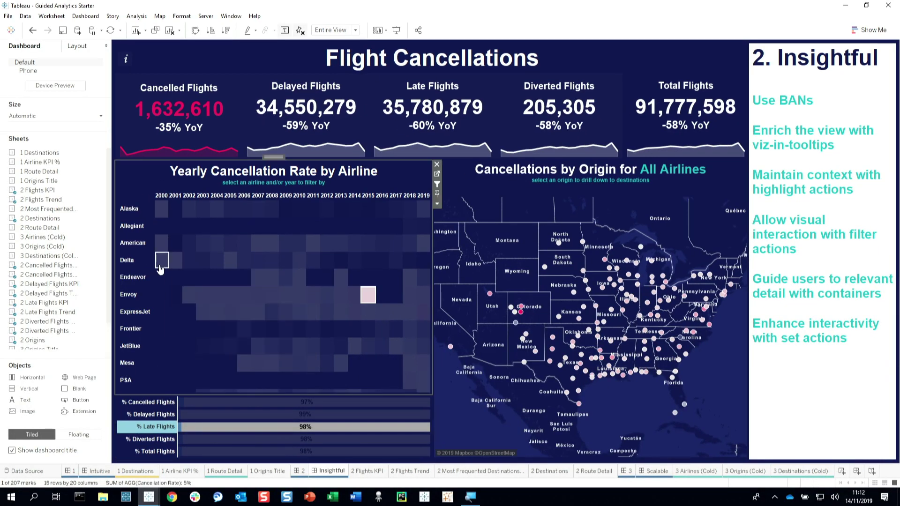
click(194, 215)
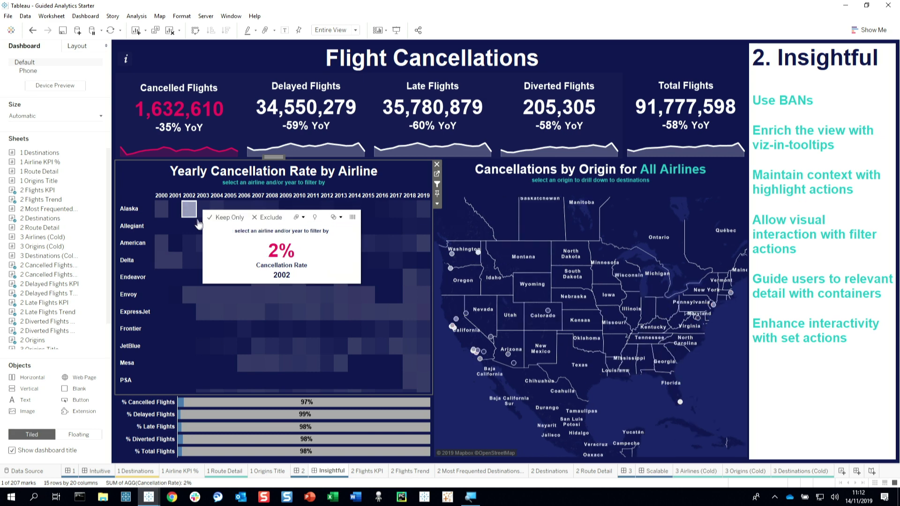
click(190, 266)
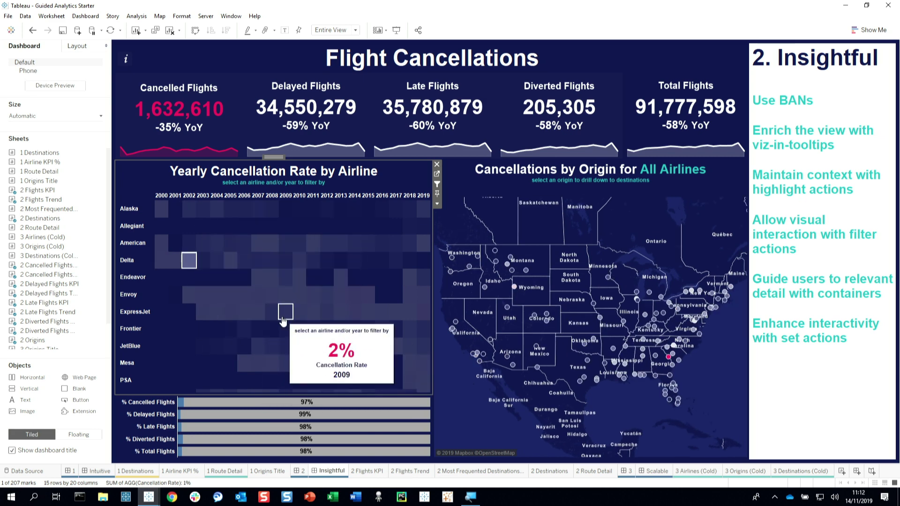
click(282, 320)
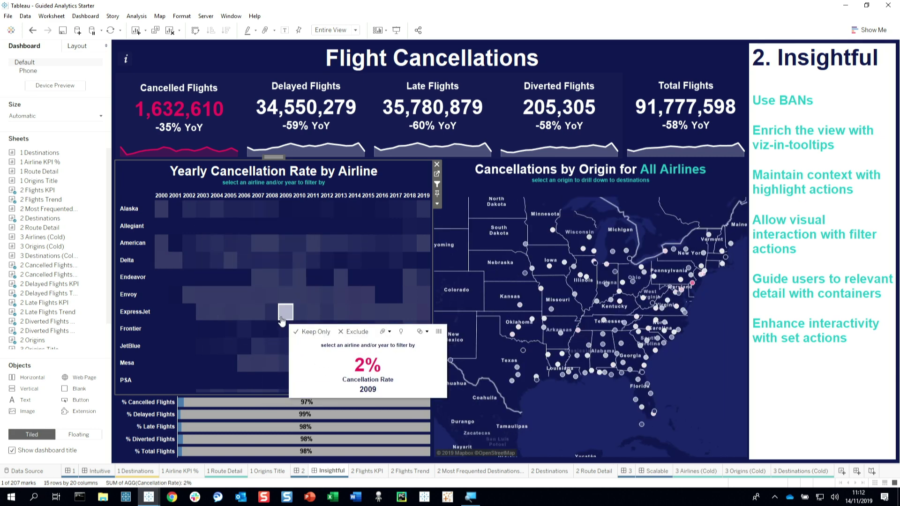
- Edit the Set1 dashboard action so that its target set is Set 1, and save the dashboard actions
click(89, 17)
click(98, 136)
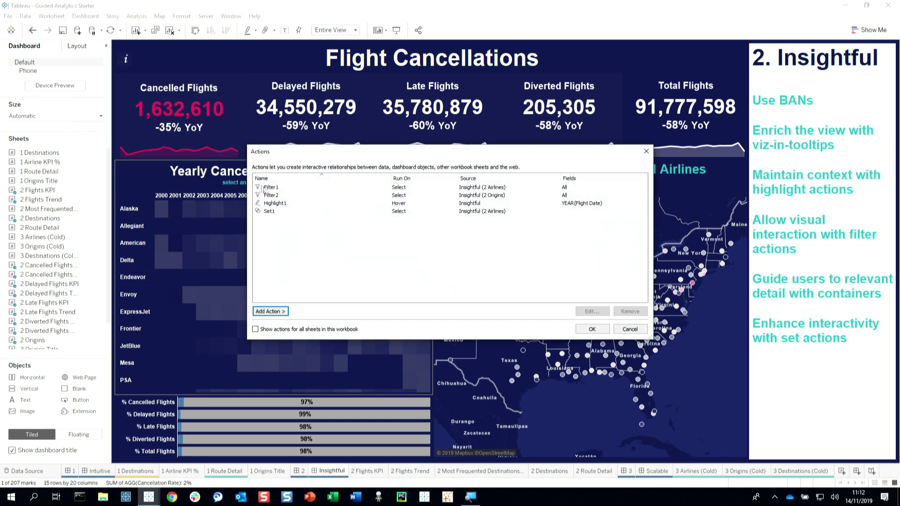
click(274, 212)
click(591, 311)
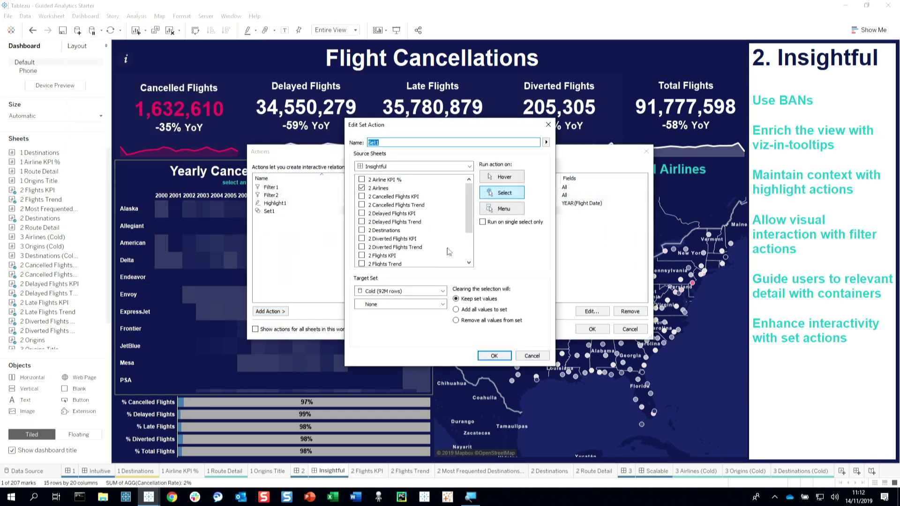
click(426, 305)
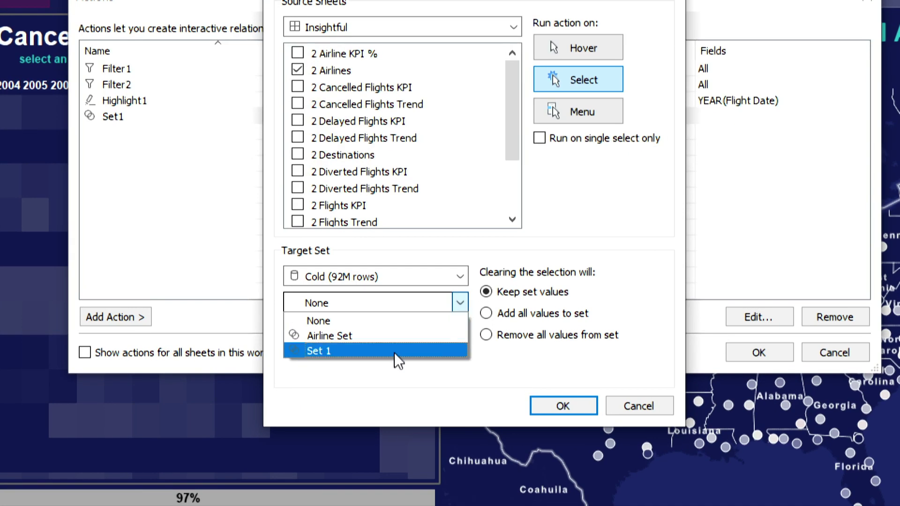
click(395, 352)
click(565, 406)
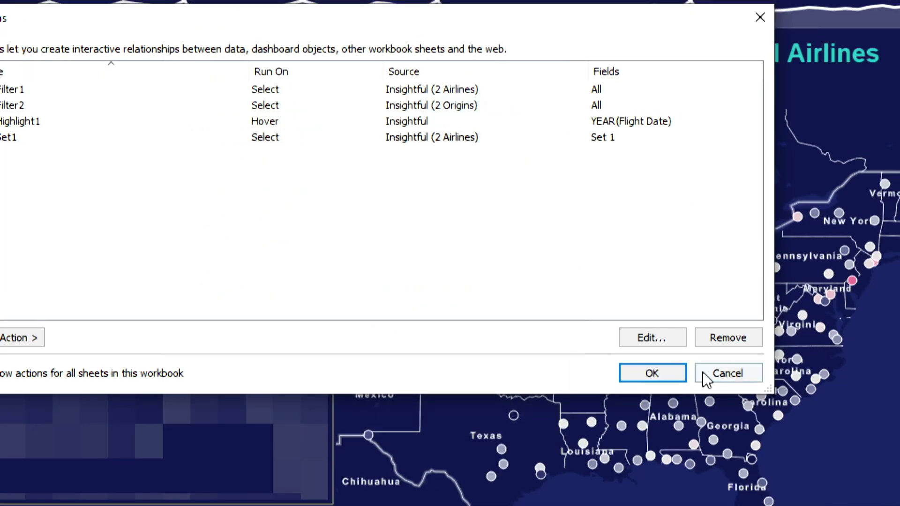
click(653, 374)
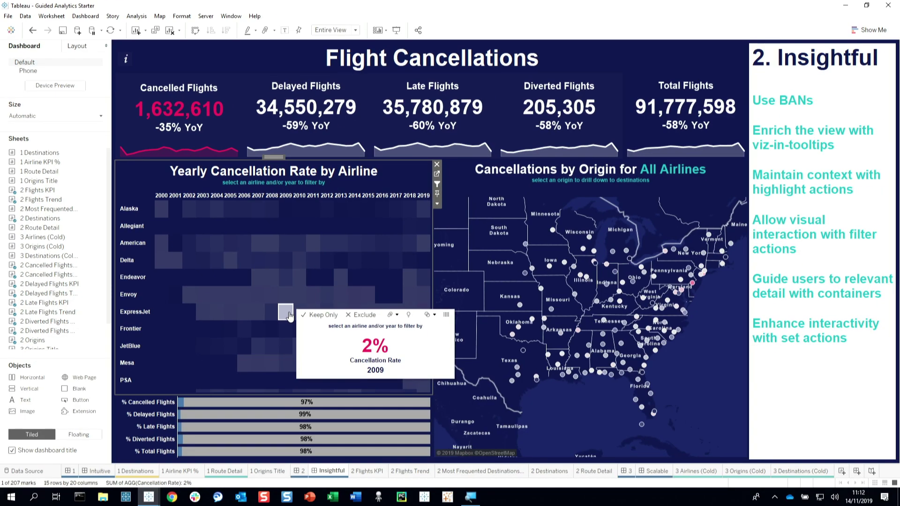
- Test the corrected set action by selecting the ExpressJet 2007 and Envoy 2008 cells in the airline heatmap
click(385, 373)
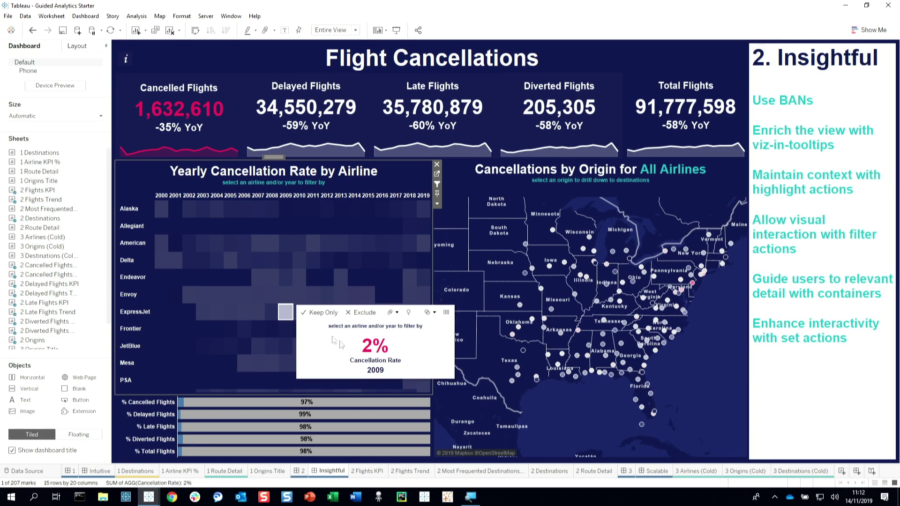
click(263, 315)
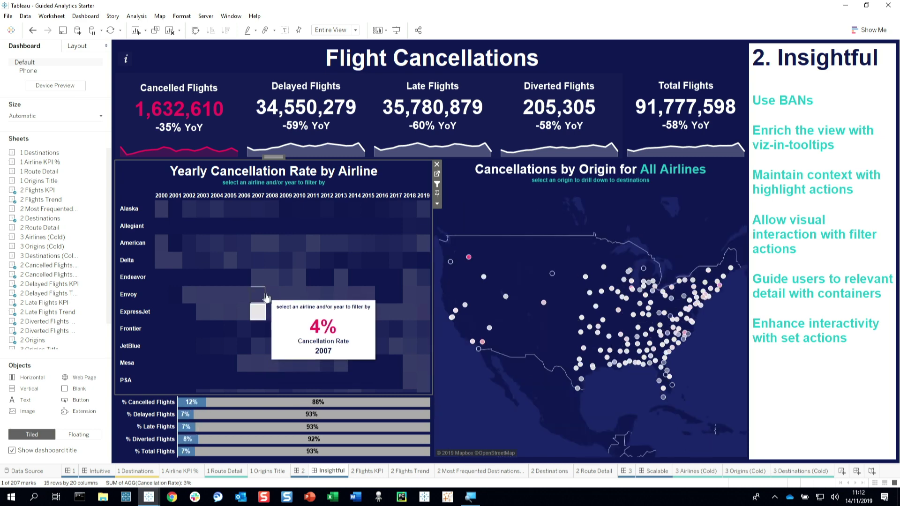
click(271, 297)
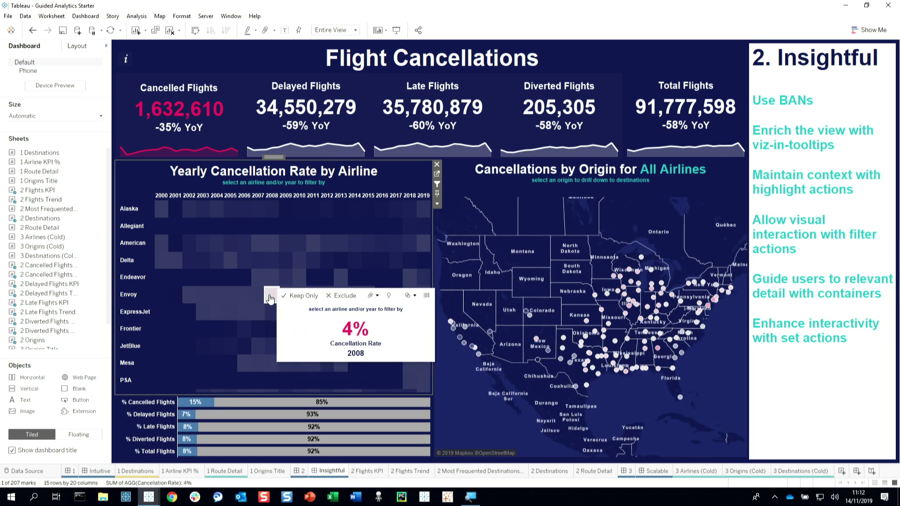
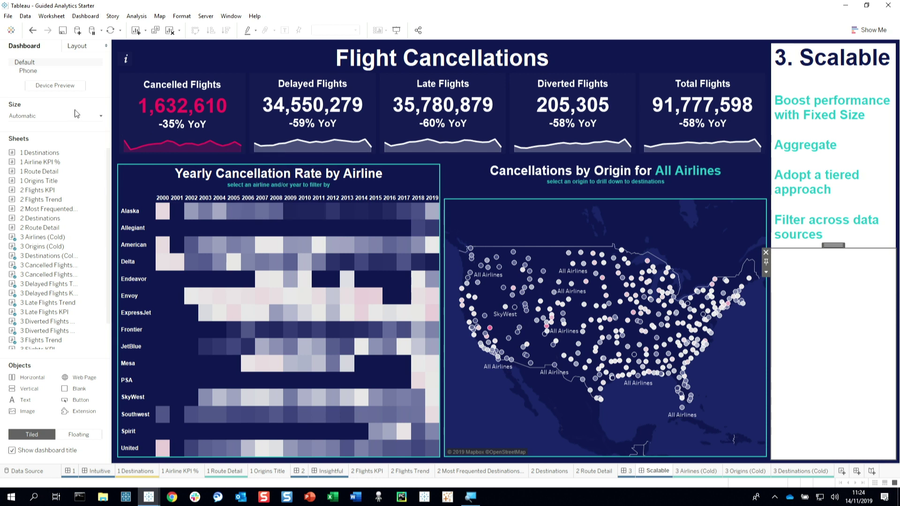
- Change the Scalable dashboard's sizing to Fixed size
click(77, 117)
click(76, 132)
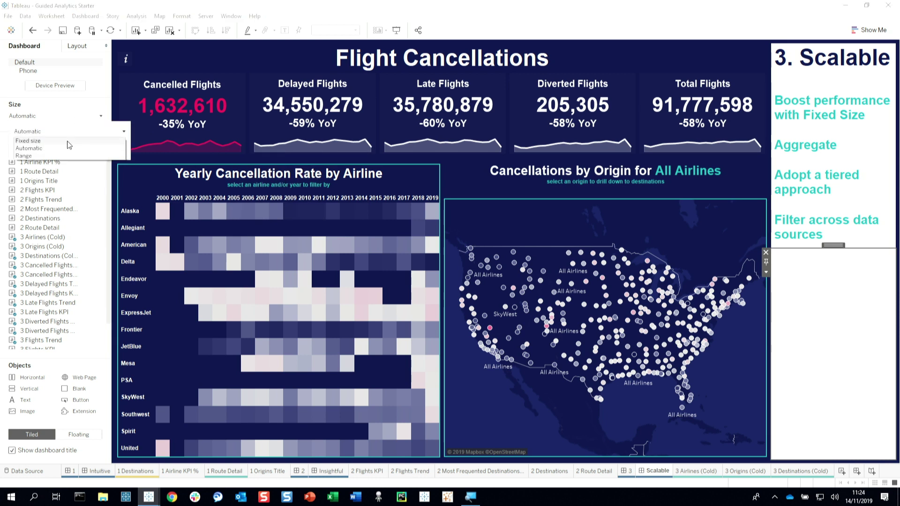
click(68, 141)
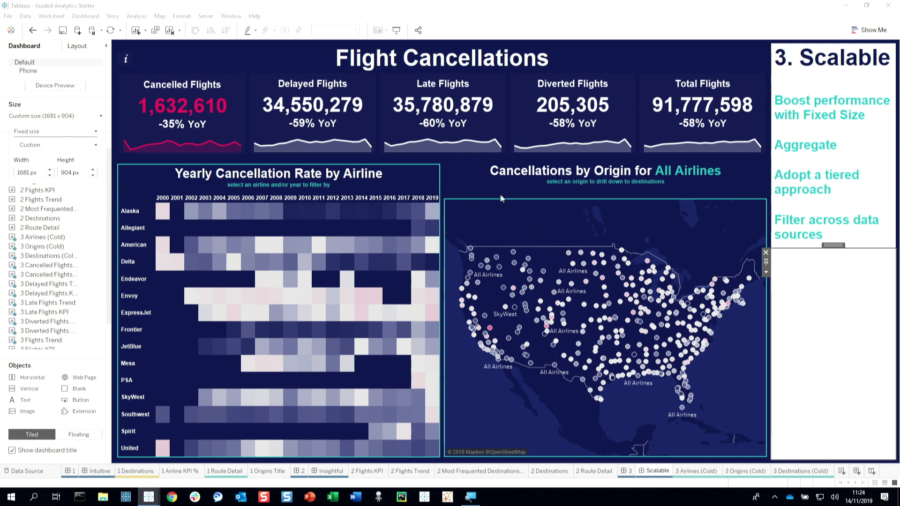
click(418, 183)
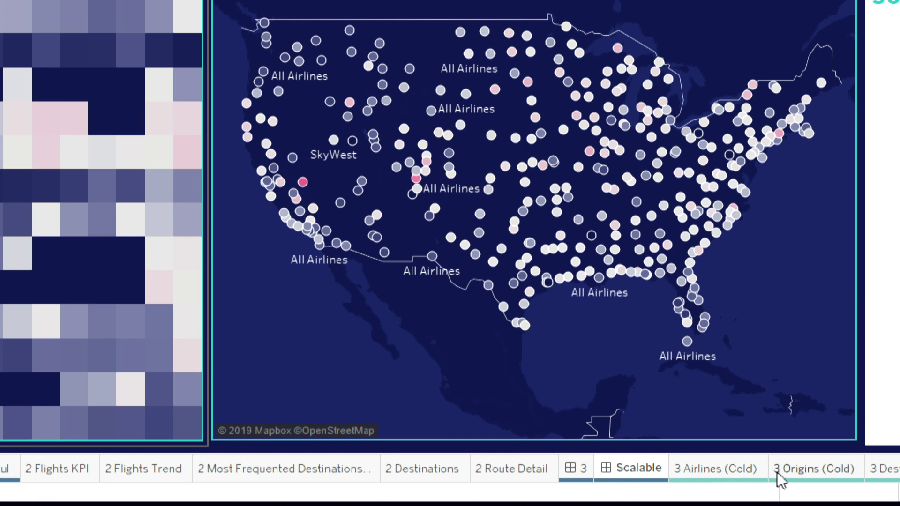
- Place the Scalable dashboard after the 3 Airlines (Cold) sheet, and switch to the Guided Analytics Cold to Hot workbook
drag(633, 467, 734, 465)
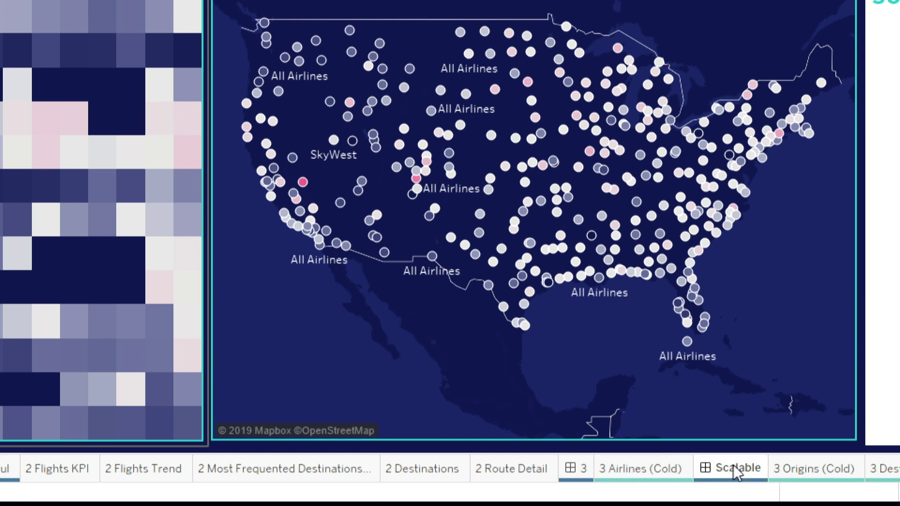
right_click(665, 469)
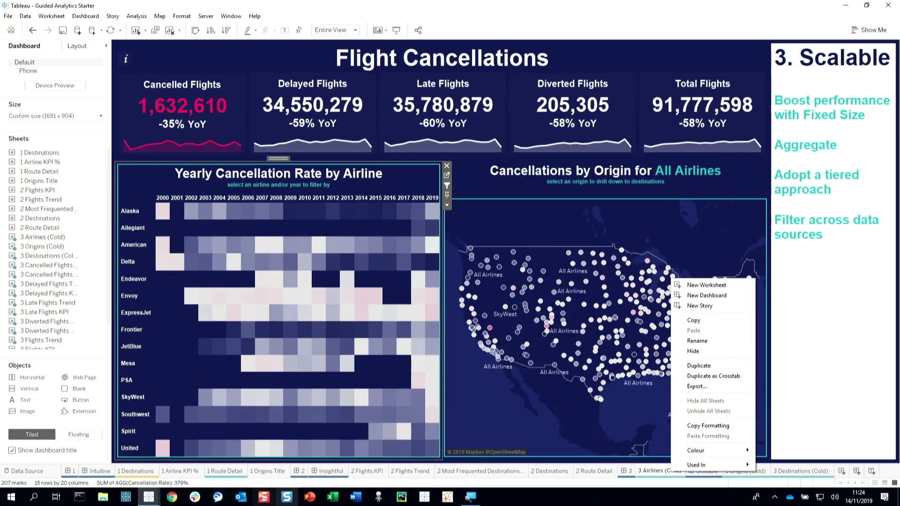
click(149, 498)
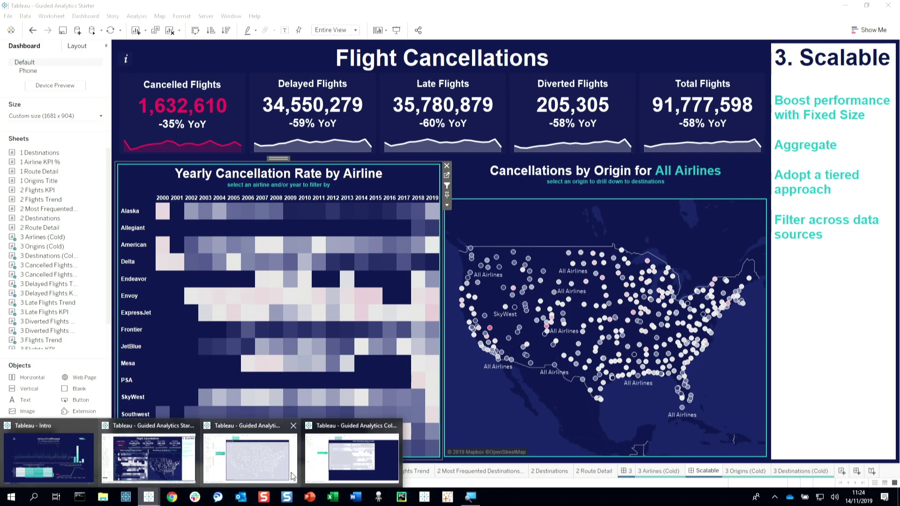
click(274, 469)
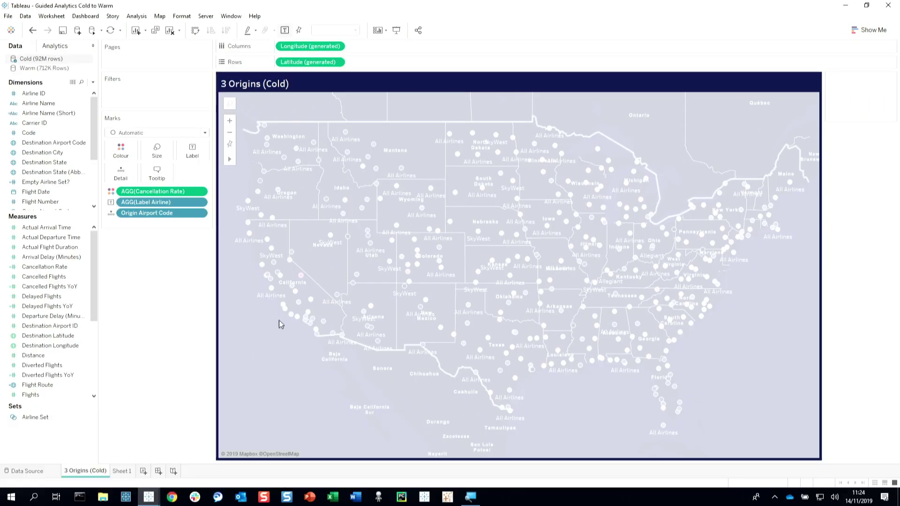
click(149, 496)
click(341, 452)
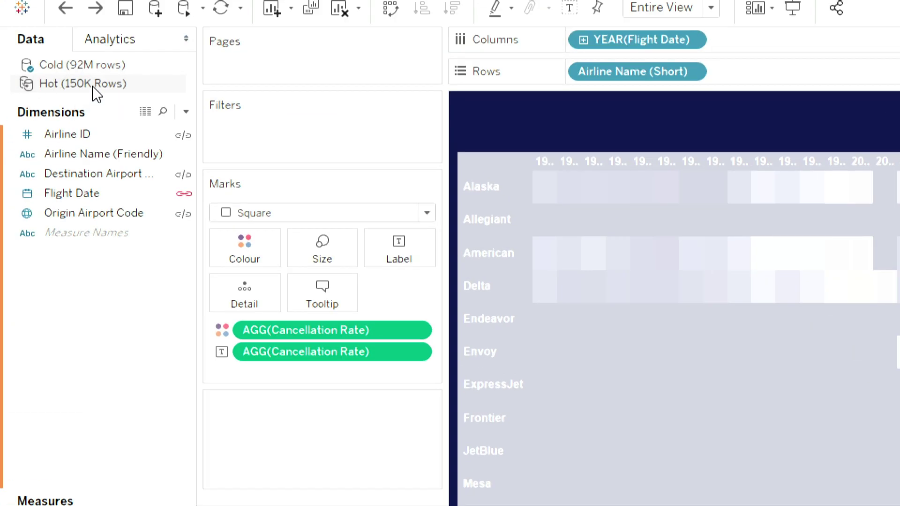
- Replace the Cold (92M rows) data source with Hot (150K Rows) across the workbook
click(91, 86)
right_click(92, 86)
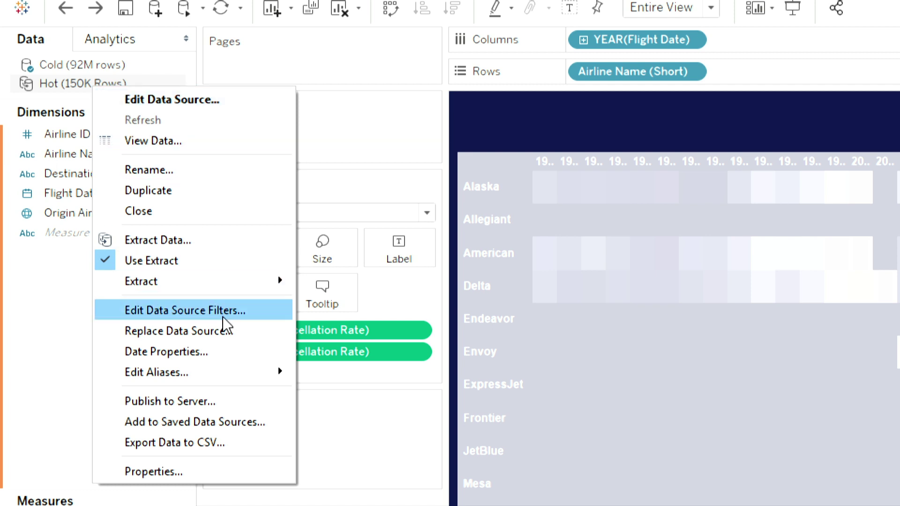
click(68, 69)
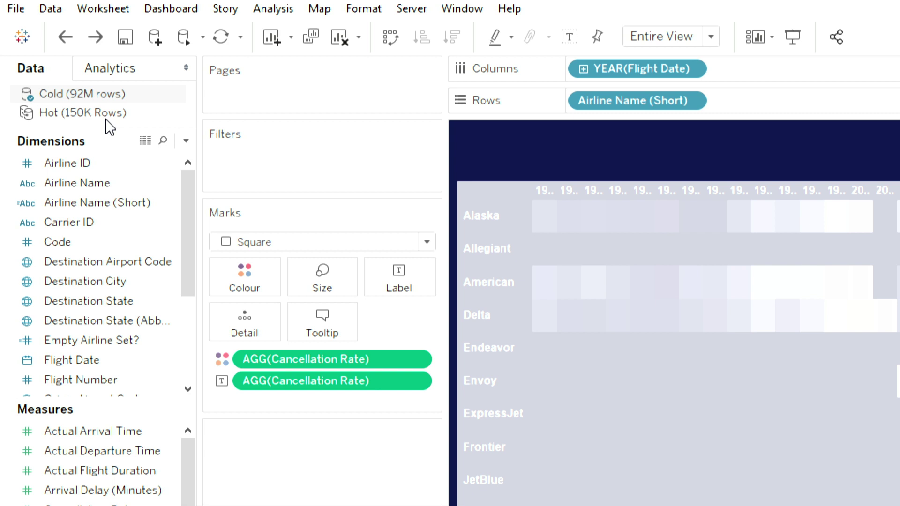
click(106, 120)
right_click(105, 119)
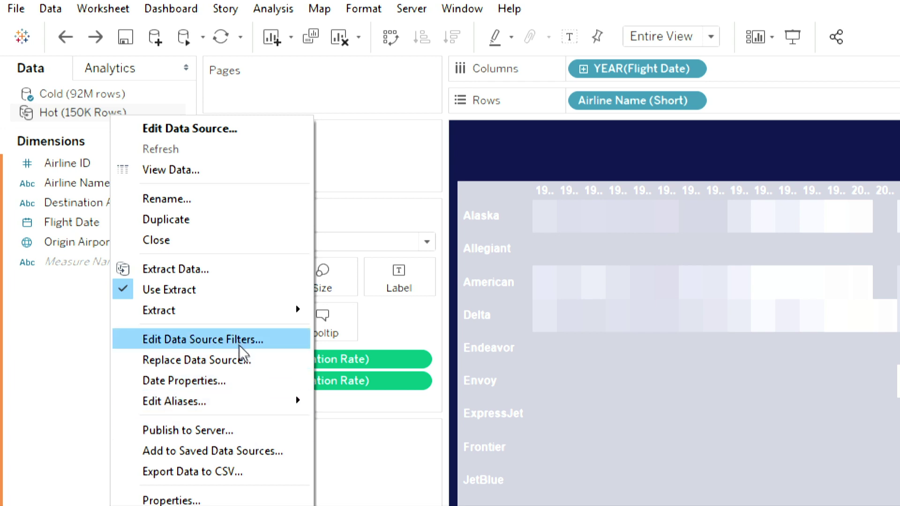
click(244, 361)
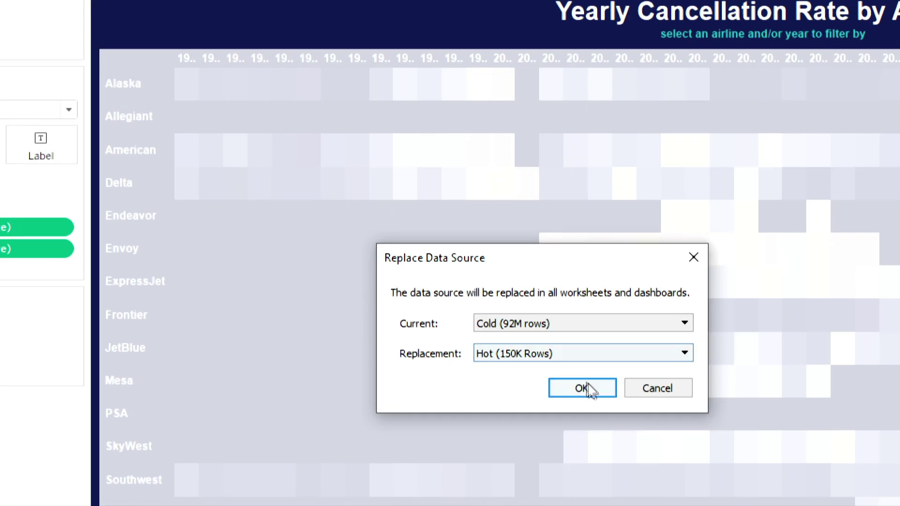
click(581, 388)
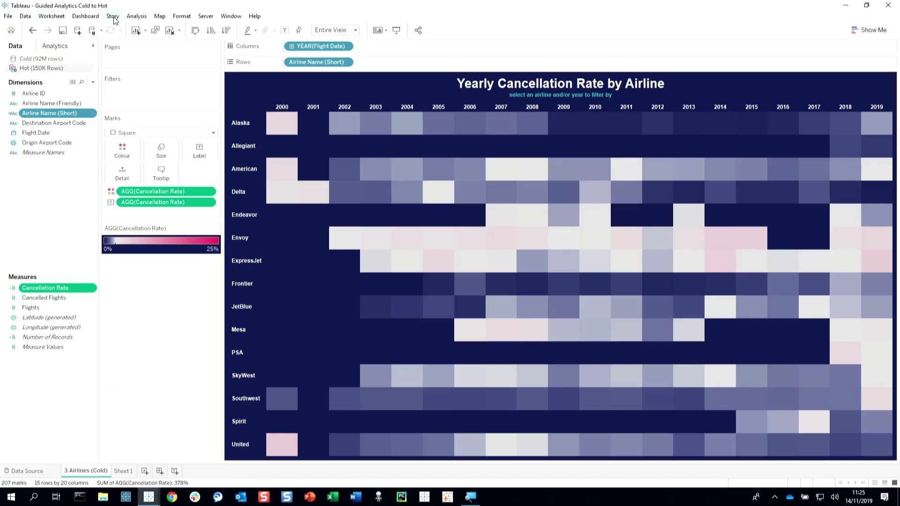
- Rename the 3 Airlines (Cold) sheet as 3 Airlines (Hot) and colour its tab red
right_click(104, 474)
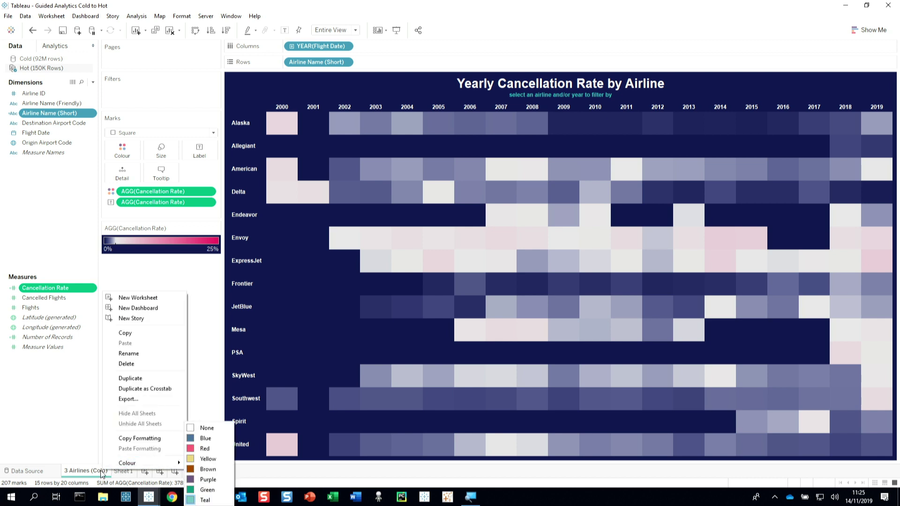
click(101, 474)
double_click(102, 473)
double_click(101, 473)
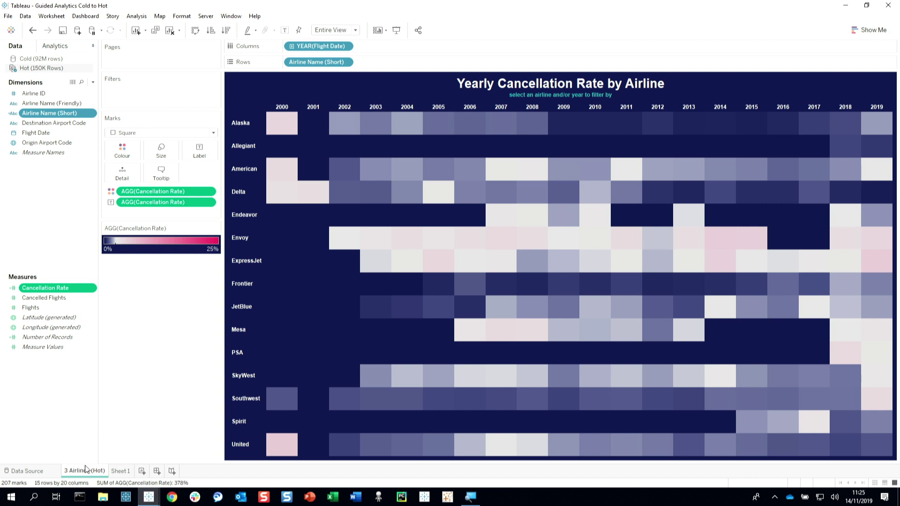
right_click(88, 475)
mouse_move(155, 466)
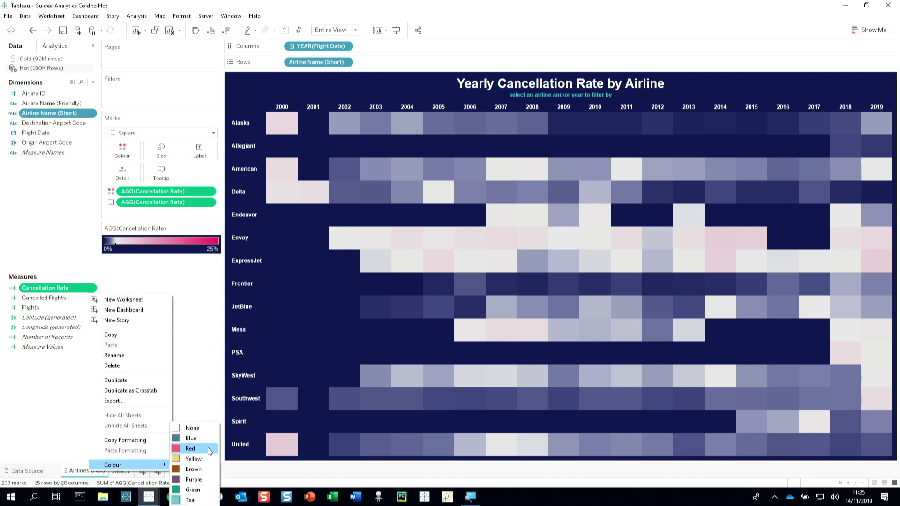
click(190, 451)
- Switch to the Guided Analytics Cold to Warm workbook and replace the Cold (92M rows) data source with Warm (712K Rows), resuming automatic updates
click(150, 498)
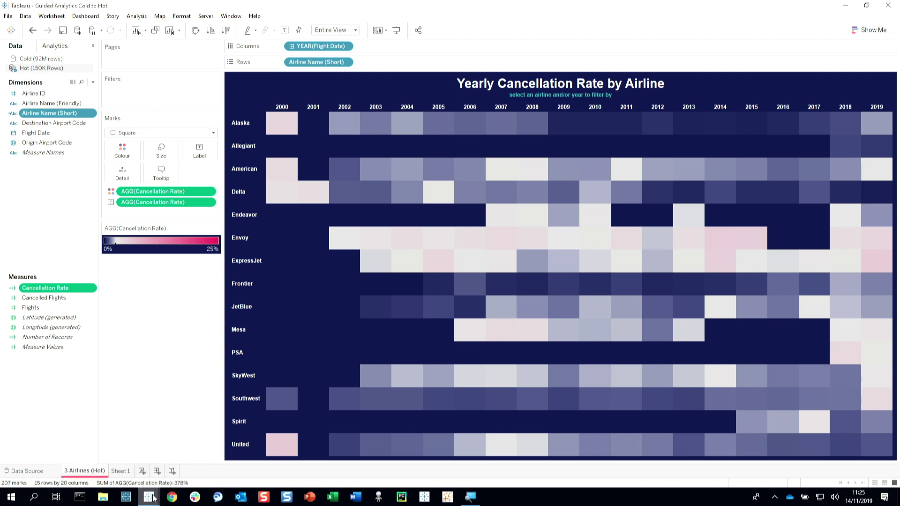
click(245, 458)
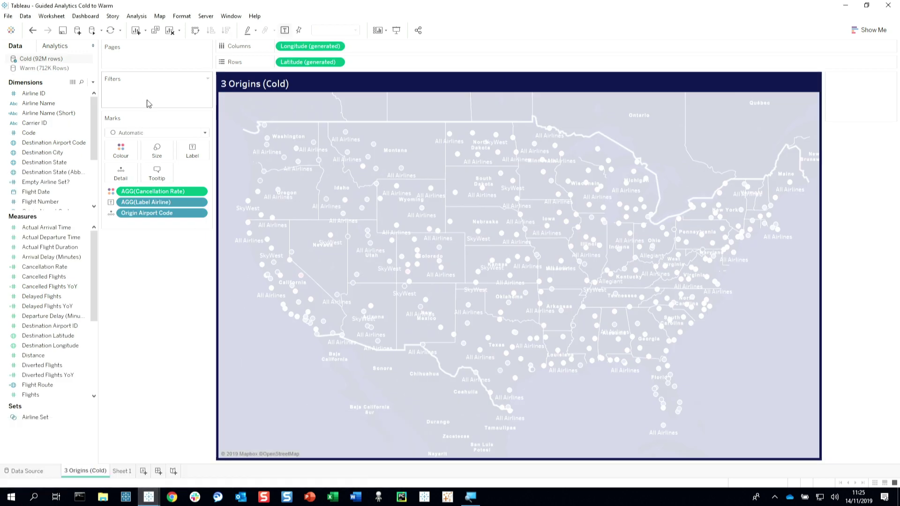
key(super)
key(Escape)
right_click(74, 60)
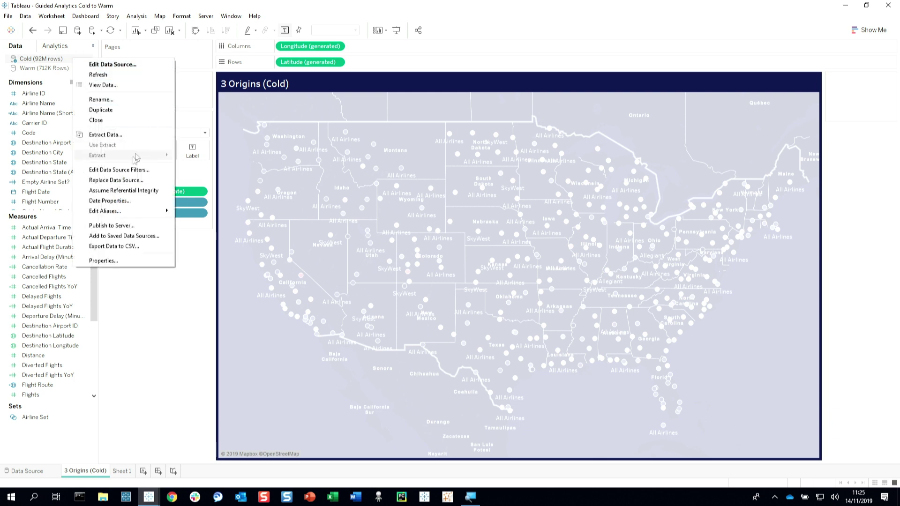
click(146, 187)
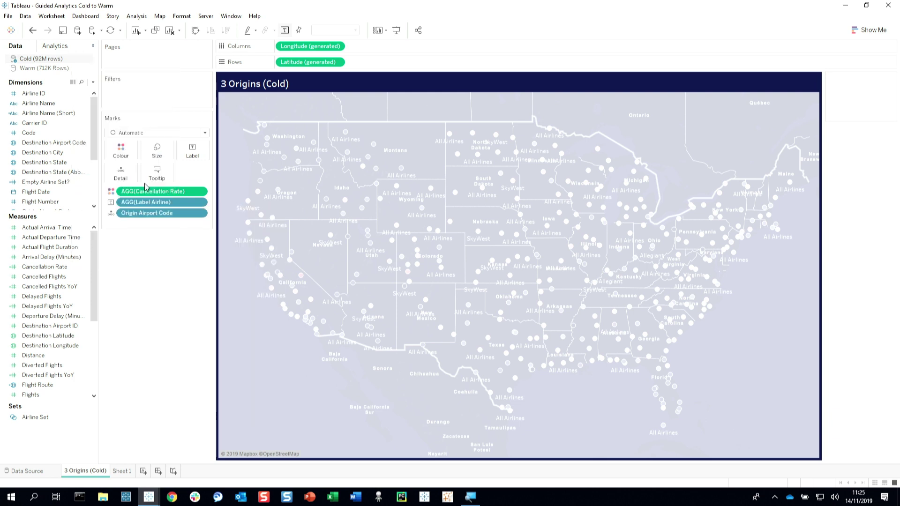
click(466, 271)
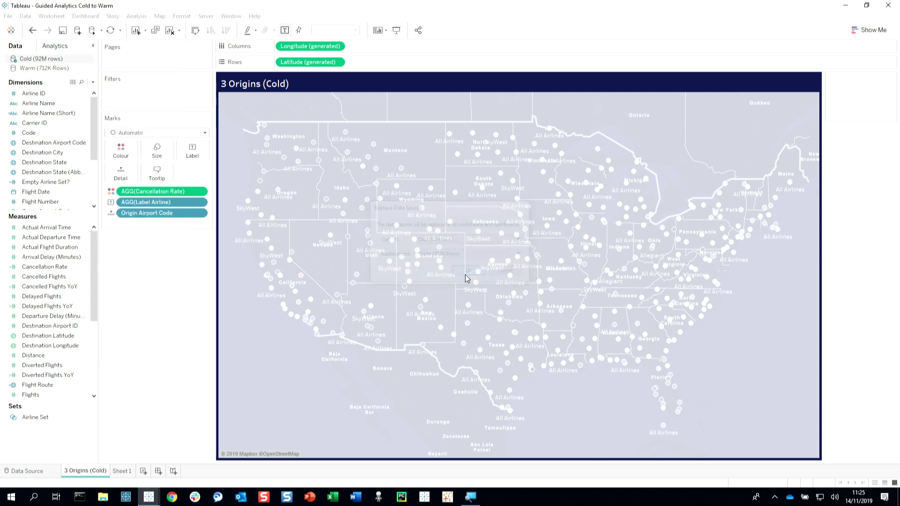
click(93, 30)
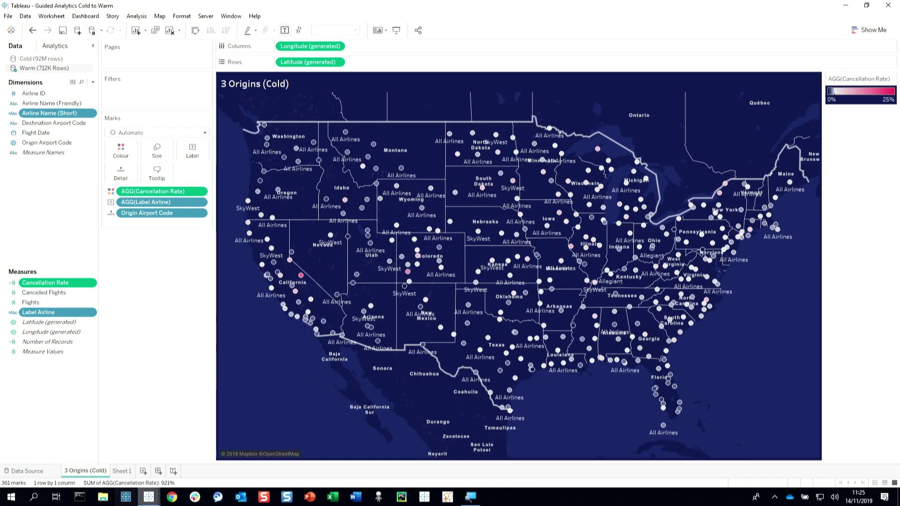
- Check the Scalable dashboard's sheet list in the Guided Analytics Starter workbook, and switch back to the Guided Analytics Cold to Hot workbook
click(152, 499)
click(152, 470)
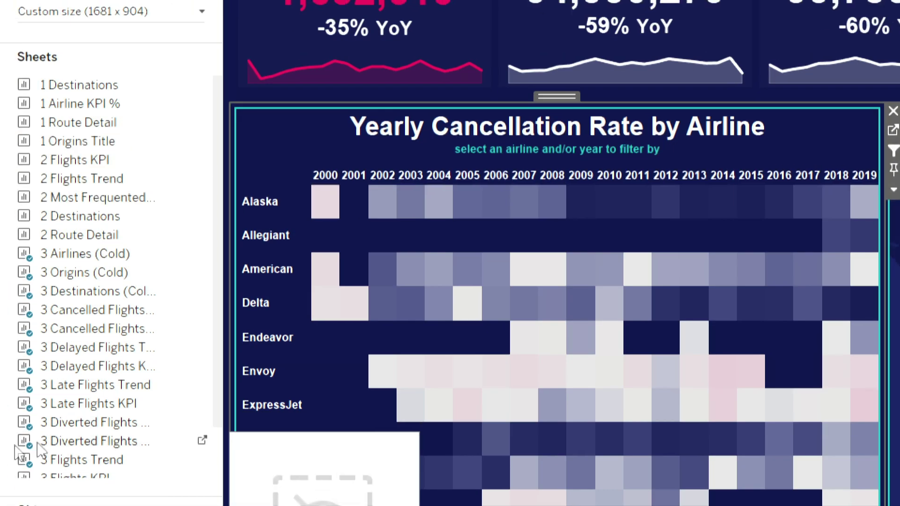
scroll(200, 370, down, 2)
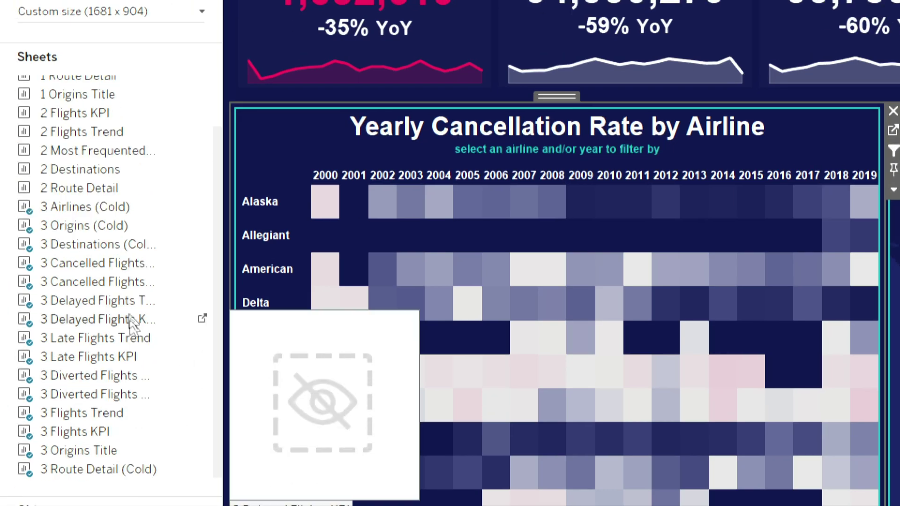
key(super+Tab)
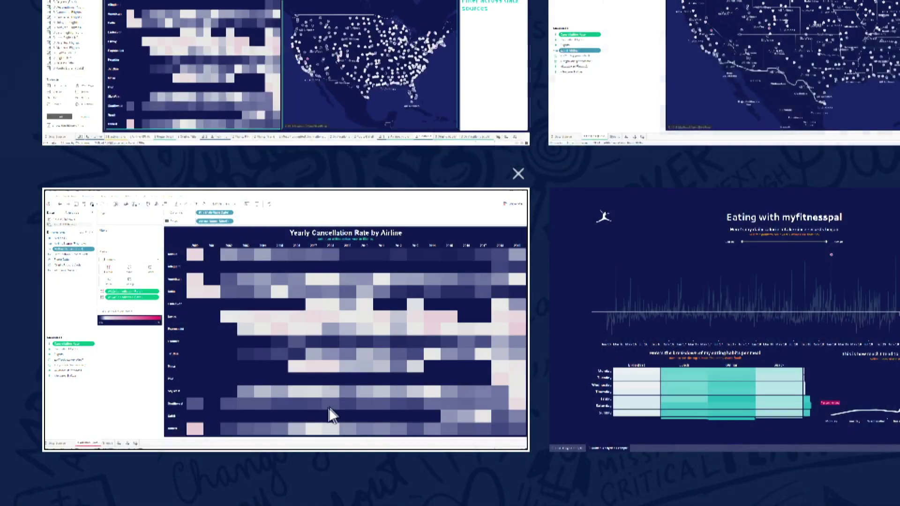
click(367, 364)
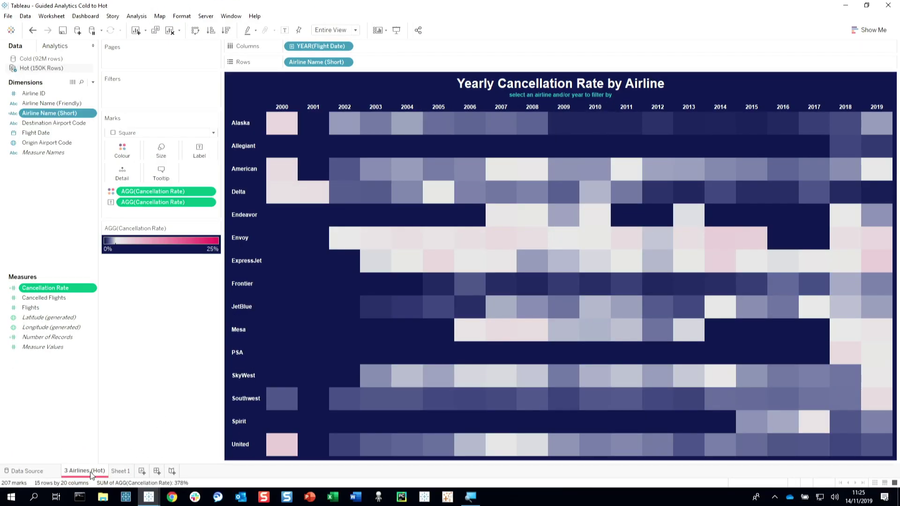
- Copy the 3 Airlines (Hot) sheet and paste it into the Guided Analytics Starter workbook just before the Scalable dashboard
right_click(92, 474)
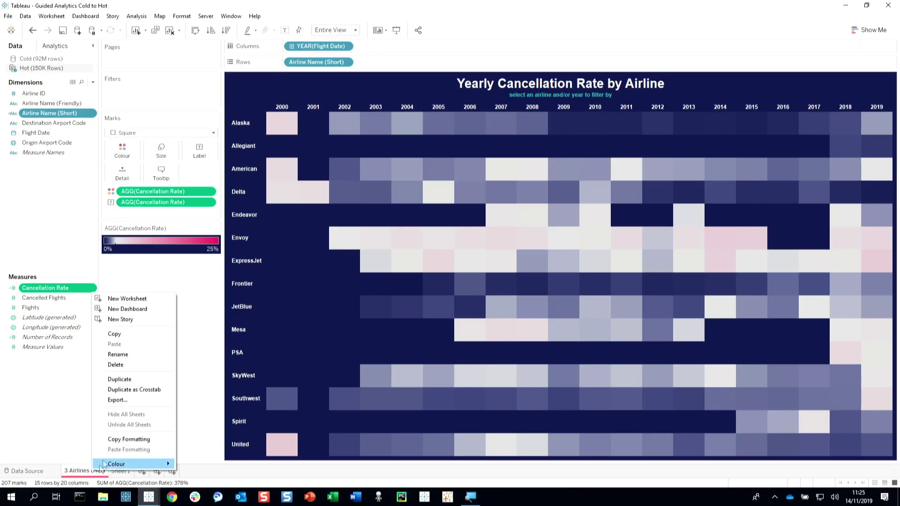
click(131, 342)
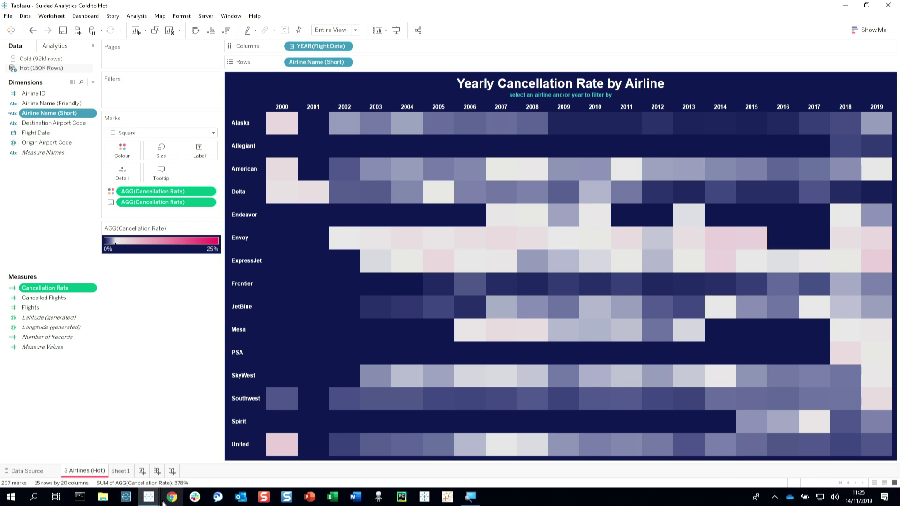
mouse_move(148, 497)
click(173, 472)
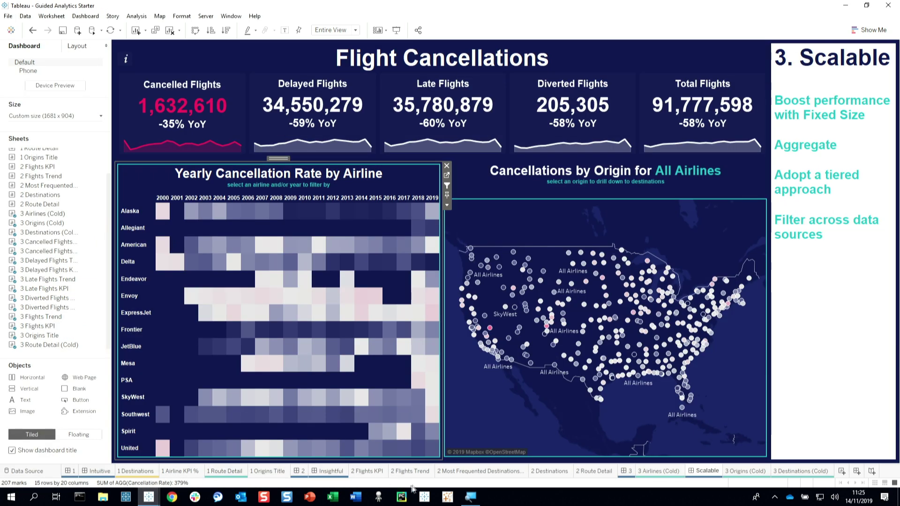
right_click(696, 477)
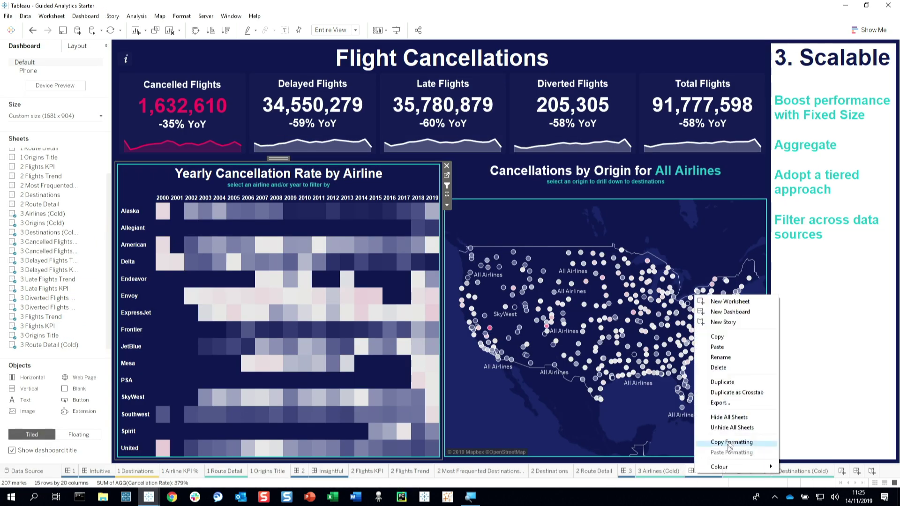
click(733, 350)
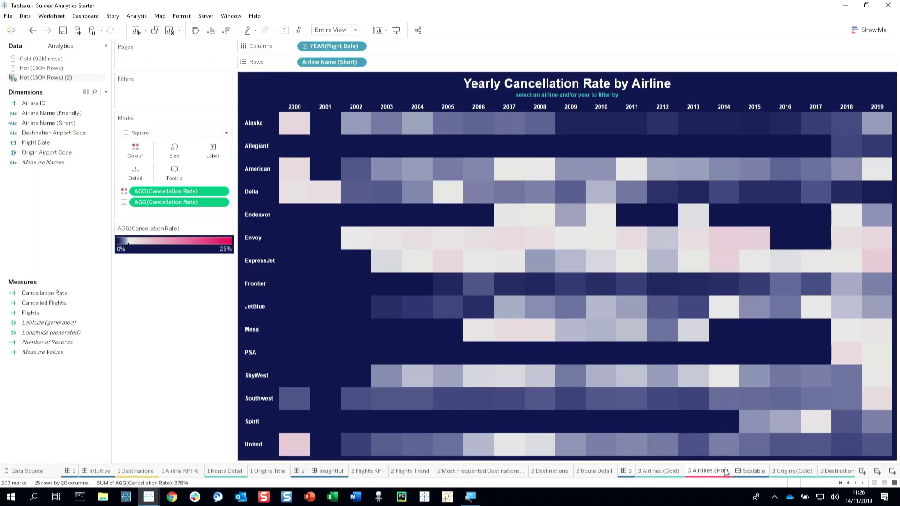
- Swap 3 Airlines (Cold) for 3 Airlines (Hot) on the Scalable dashboard, and test it by selecting and deselecting American's 2007 mark
click(752, 471)
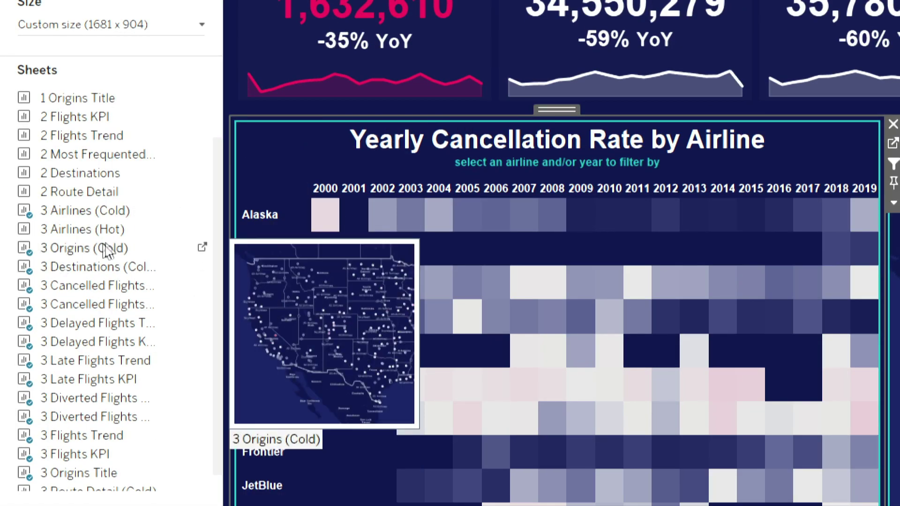
mouse_move(141, 232)
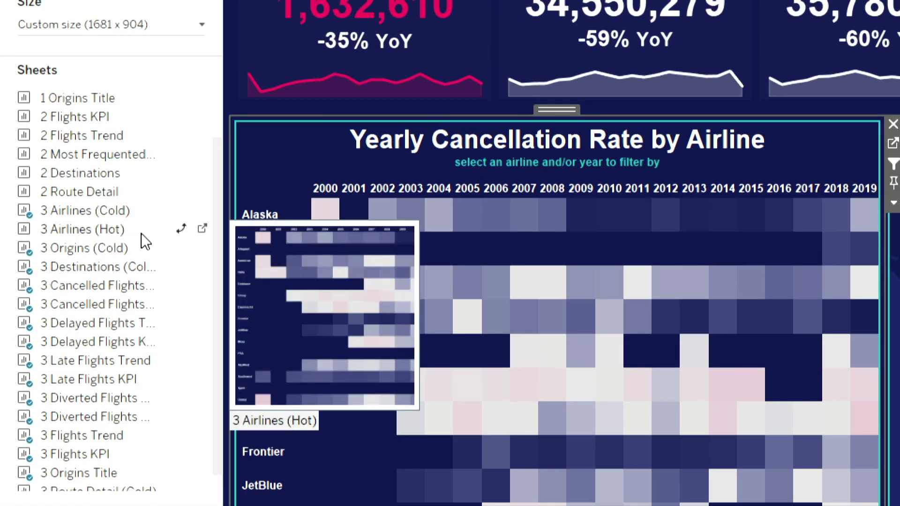
click(185, 226)
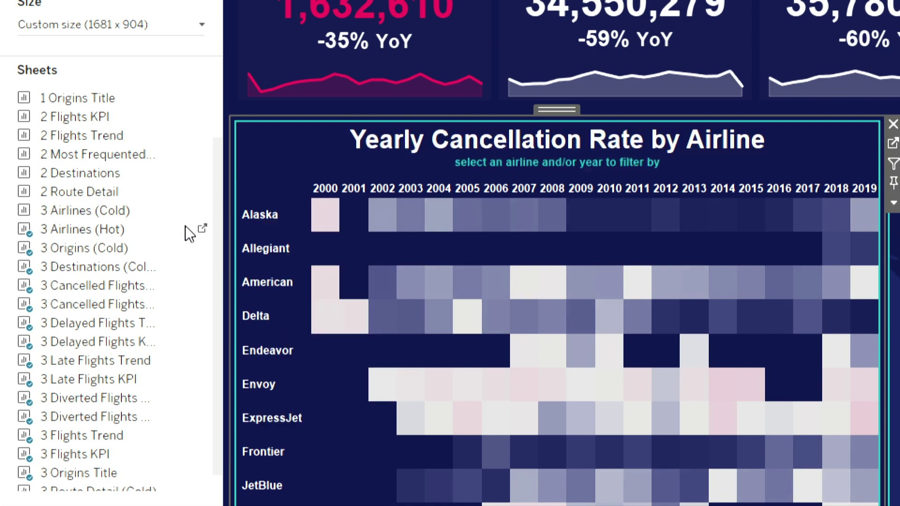
mouse_move(184, 233)
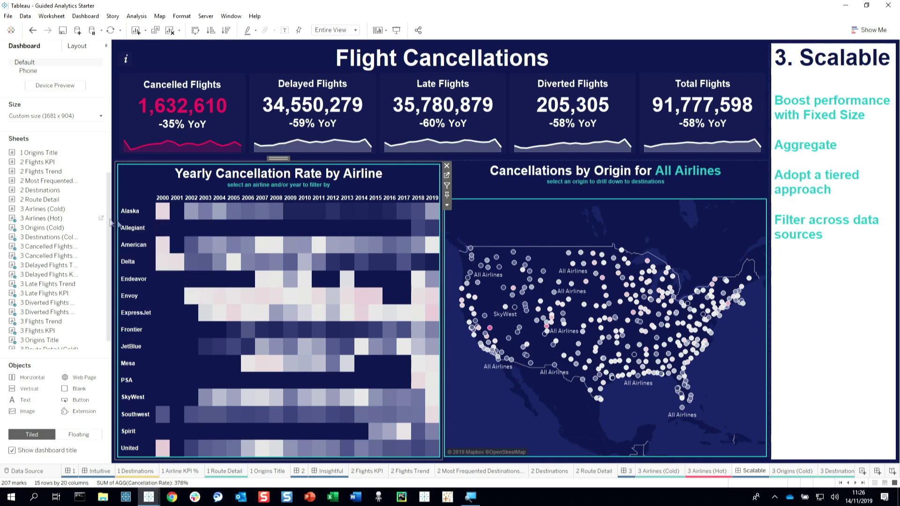
click(259, 251)
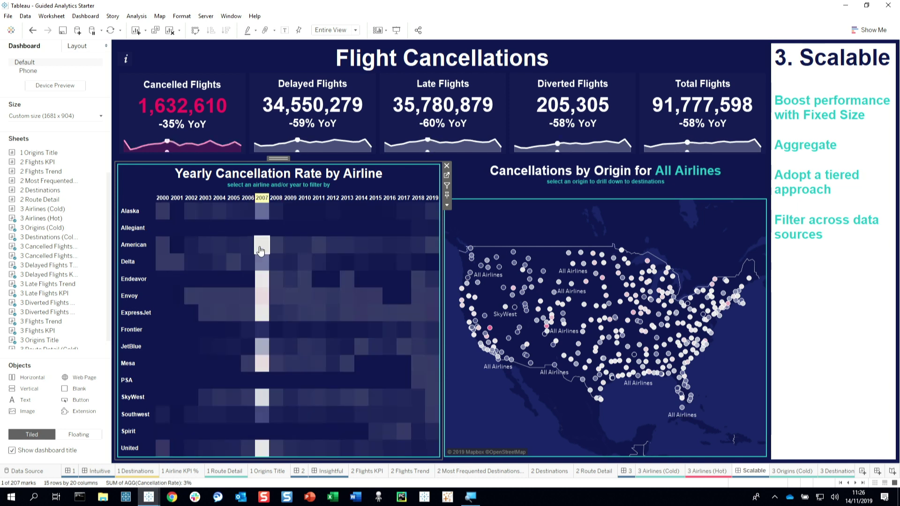
click(262, 254)
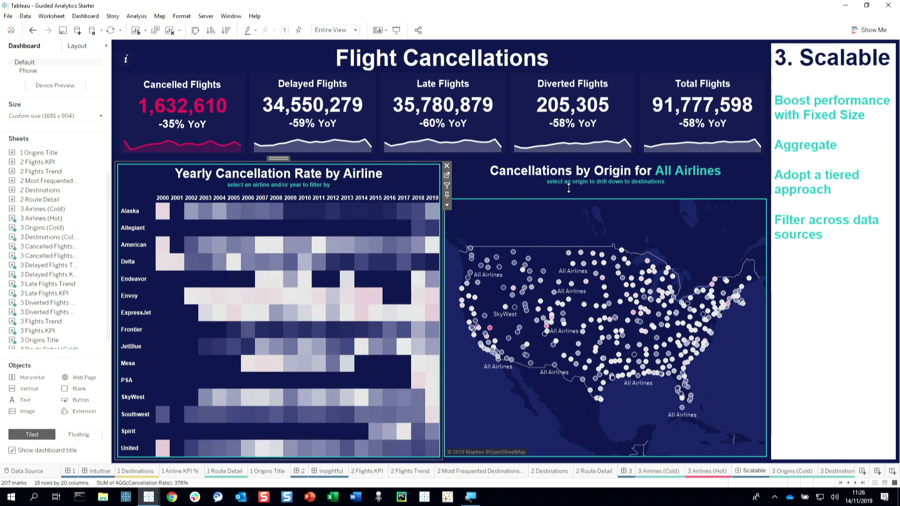
- Add a filter action to the Scalable dashboard with only 3 Airlines (Hot) as its source sheet
click(86, 16)
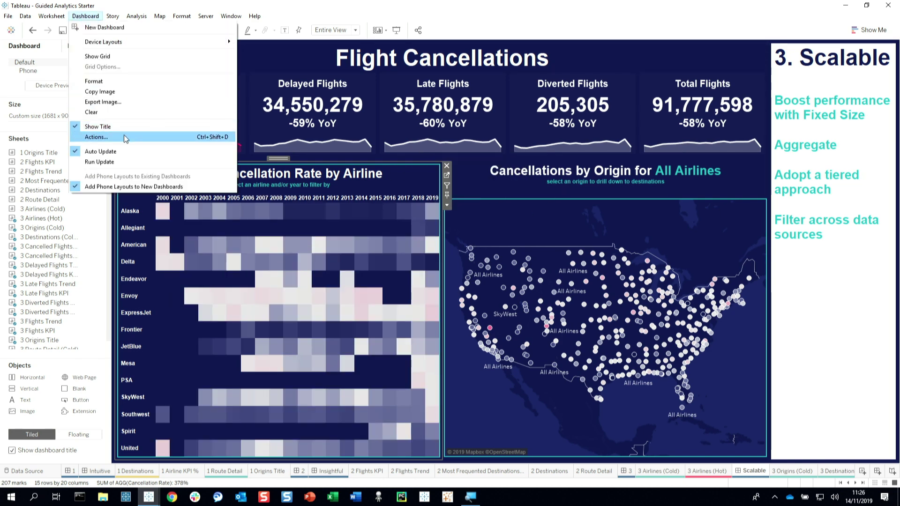
click(125, 137)
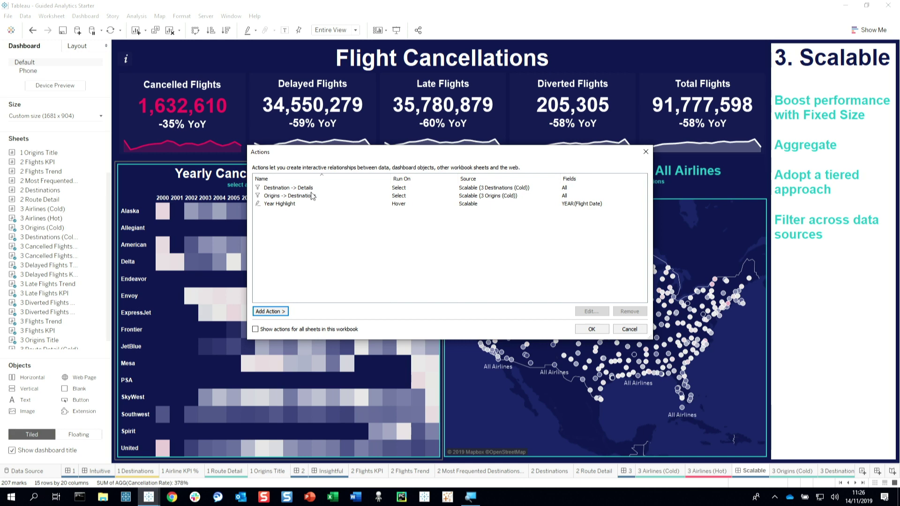
click(271, 311)
click(315, 310)
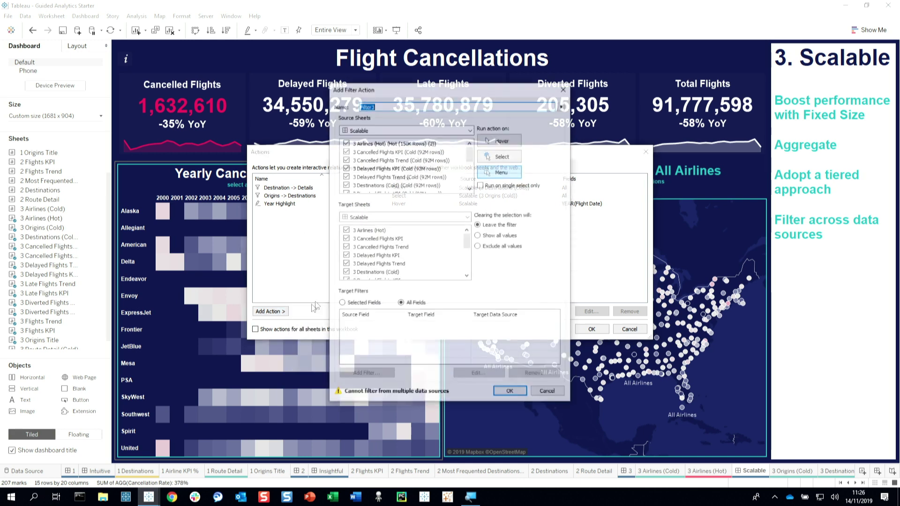
drag(389, 152, 347, 213)
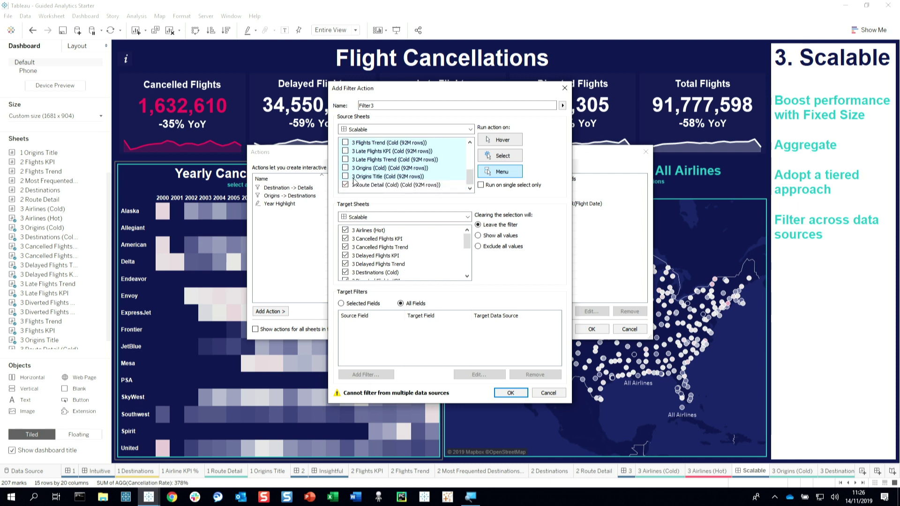
- Target the filter action only at 3 Origins (Cold), run it on Select, show all values when cleared, and save it
drag(383, 234, 370, 283)
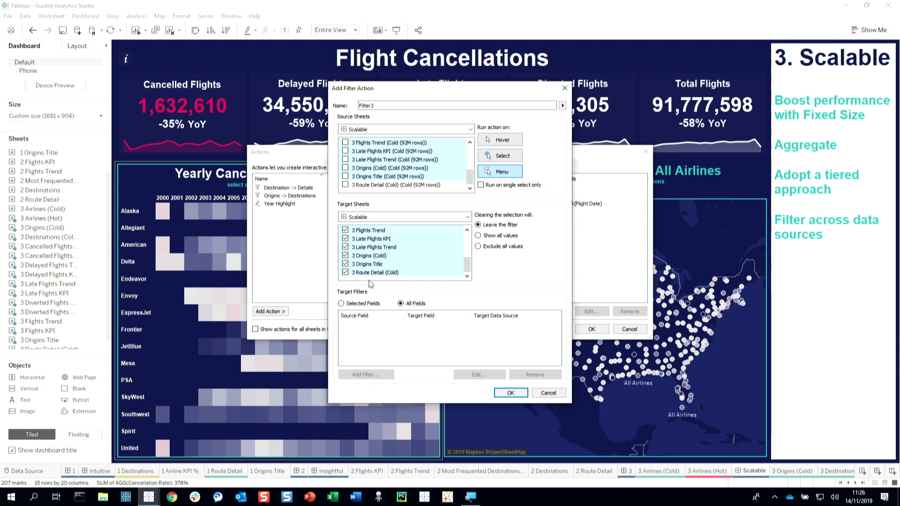
click(346, 272)
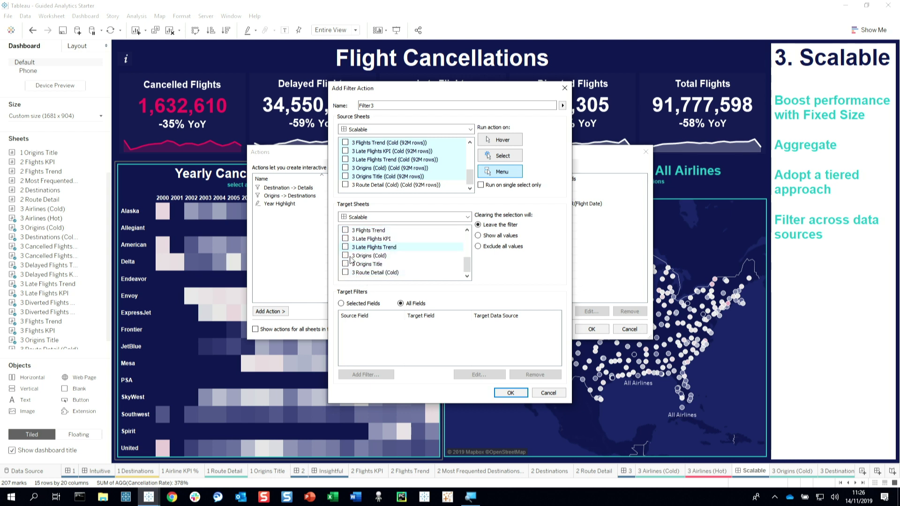
click(500, 155)
click(479, 235)
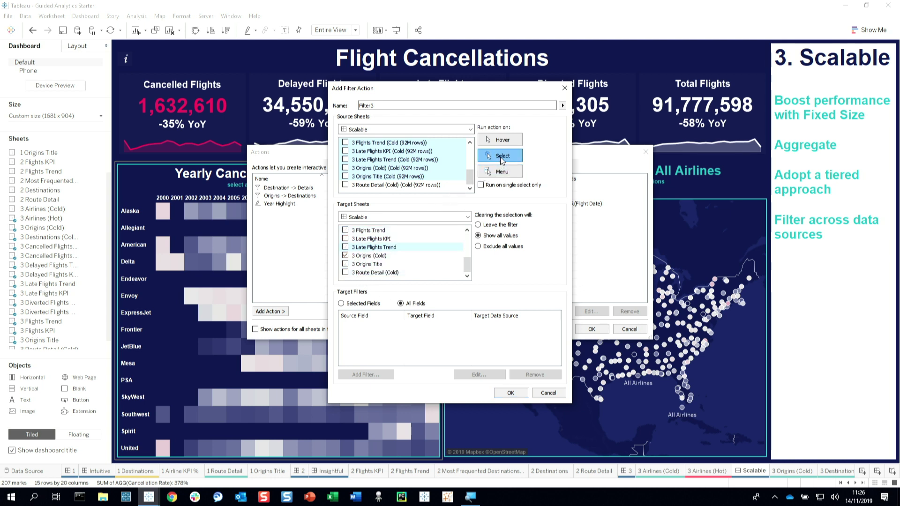
click(524, 393)
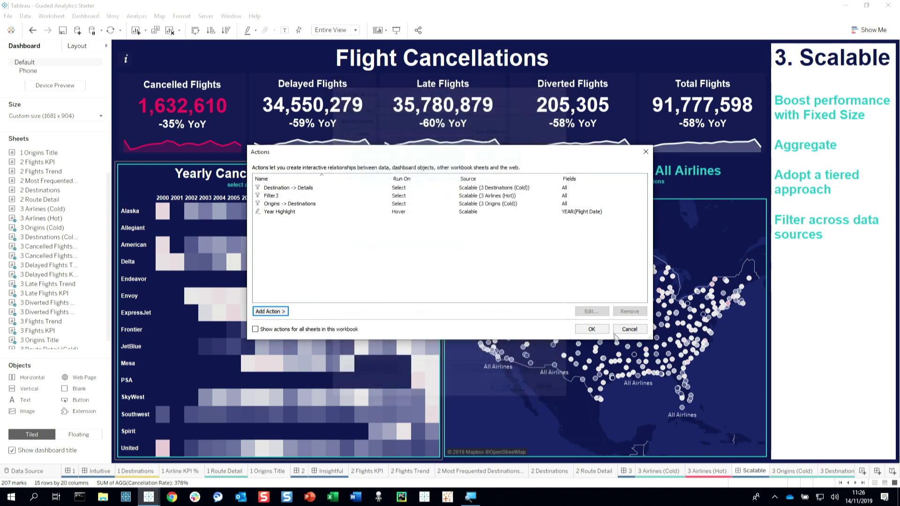
click(591, 329)
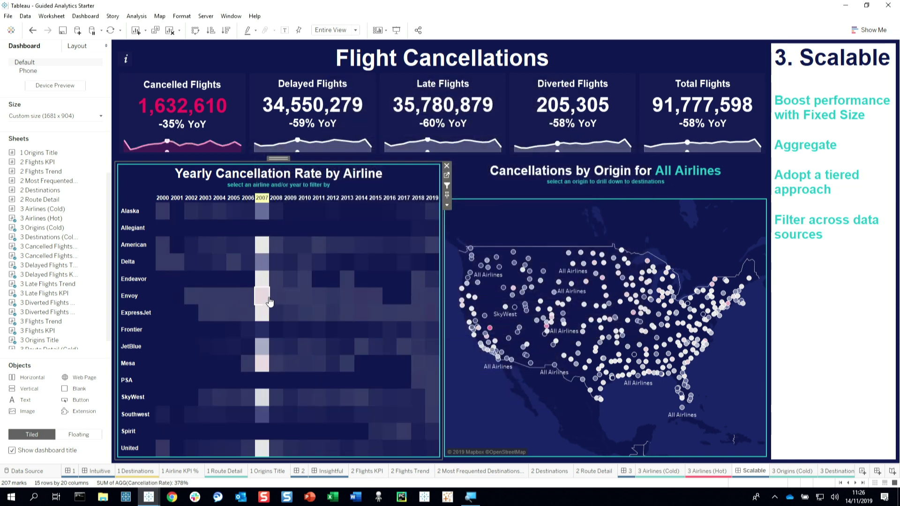